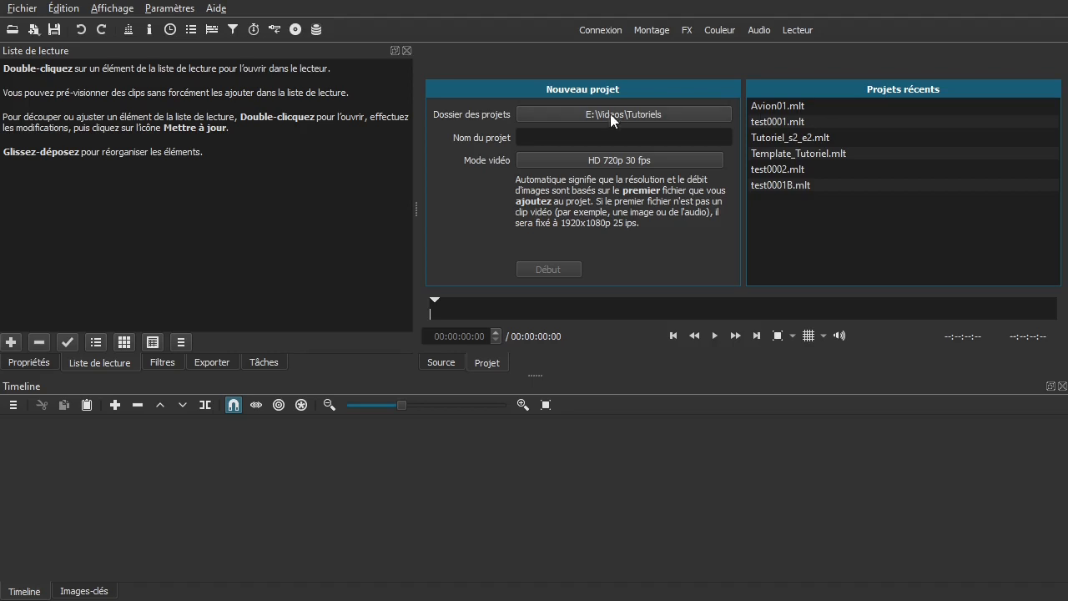
# Create a new project named Avion02.
pyautogui.click(579, 138)
pyautogui.write('avi')
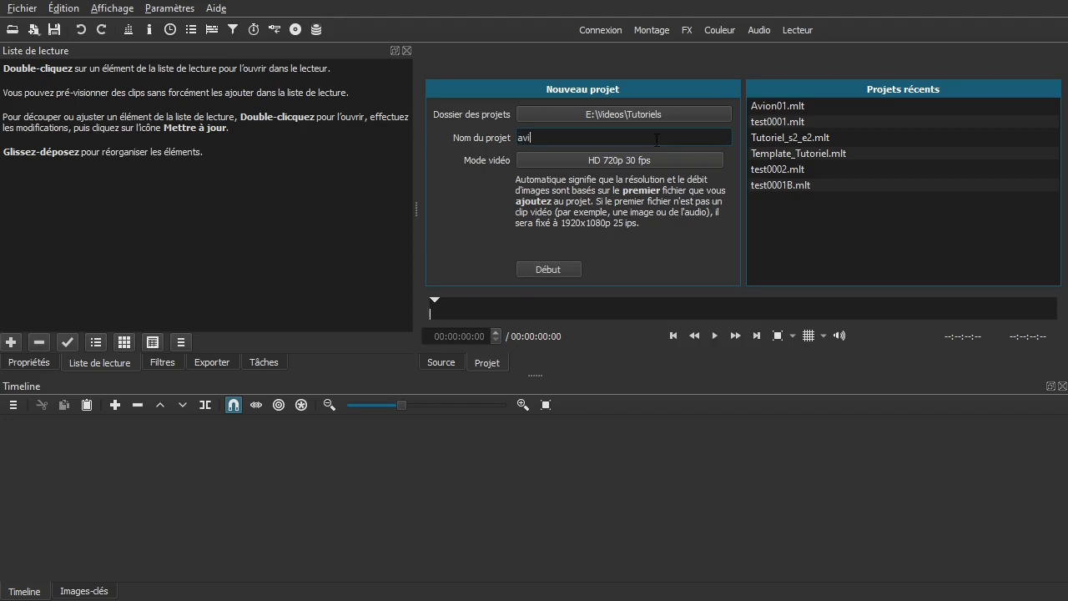
pyautogui.write('on02')
pyautogui.press('Home')
pyautogui.hotkey('shift', 'Right')
pyautogui.write('A')
pyautogui.click(560, 270)
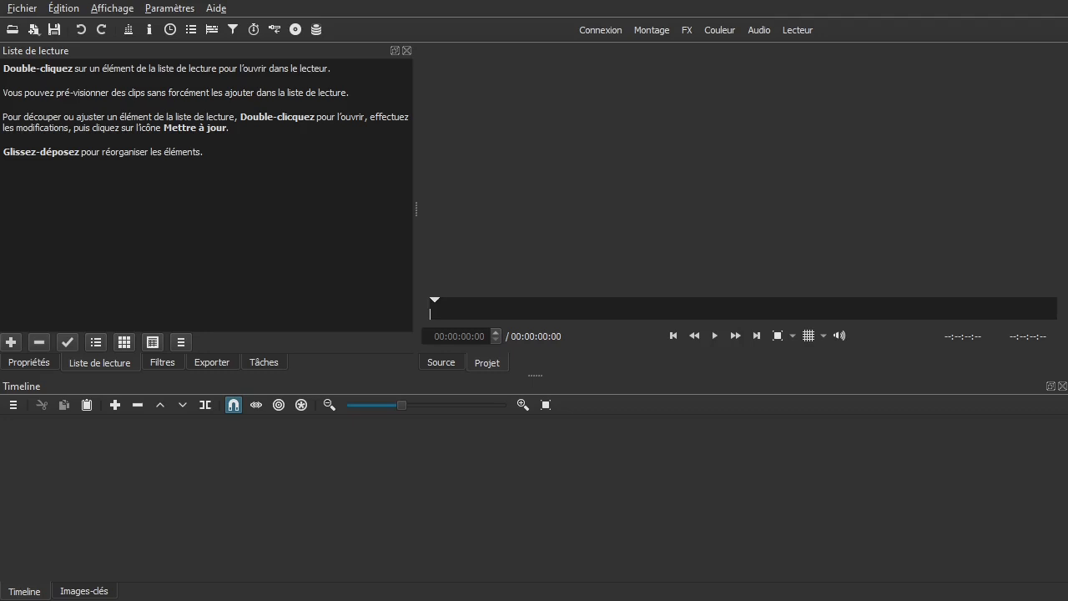
# Paste the video files 780112415, Aircraft - 3473, Clouds - 7399 and Fly - 9761 into the Avion02 project folder.
pyautogui.moveTo(1067, 175); pyautogui.dragTo(677, 82)
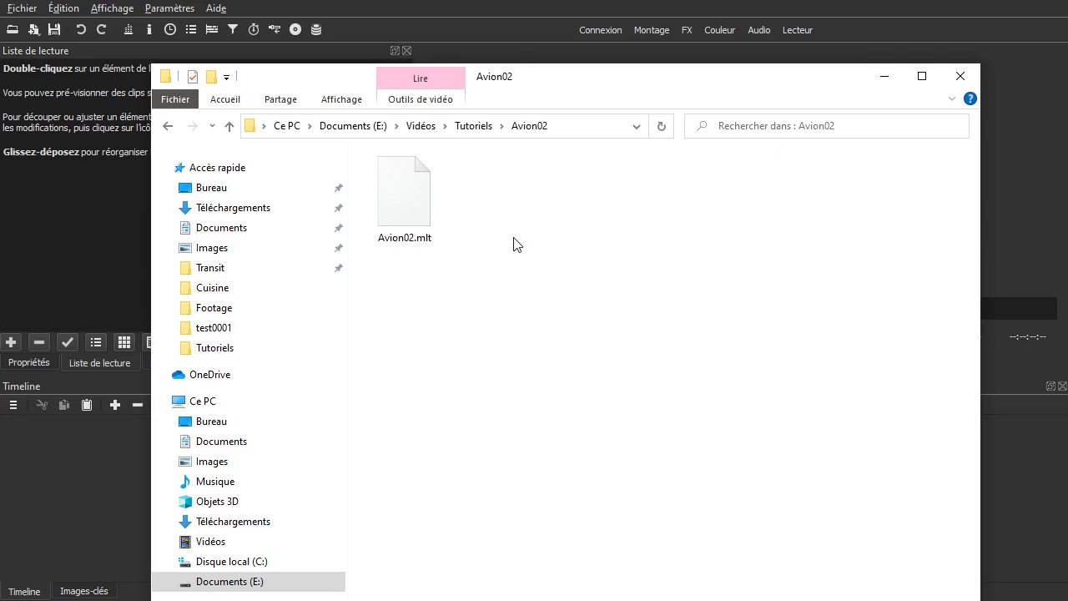
pyautogui.moveTo(622, 80); pyautogui.dragTo(652, 92)
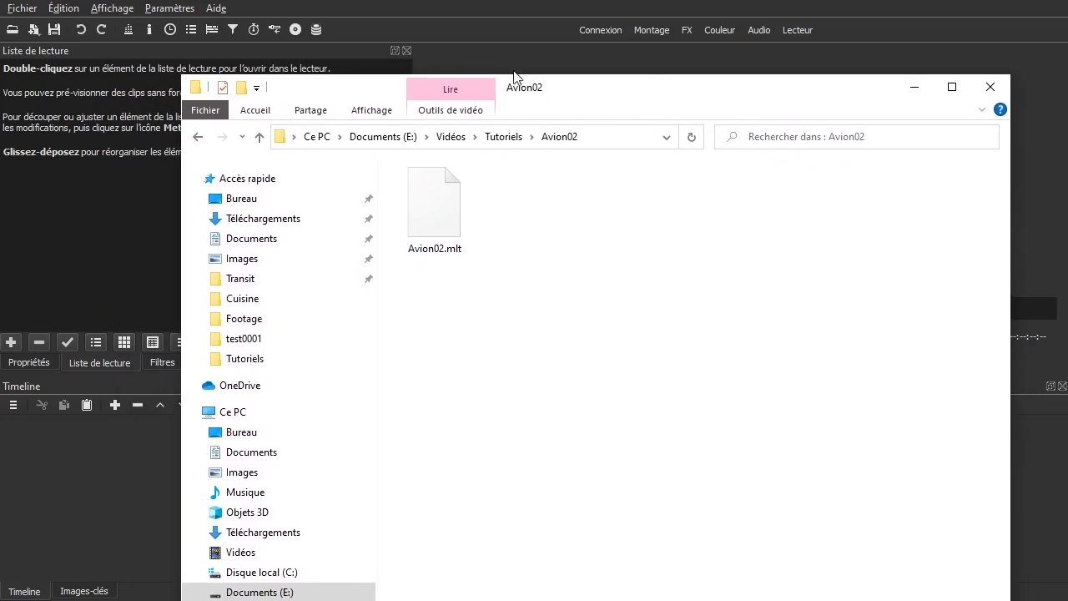
pyautogui.moveTo(511, 88); pyautogui.dragTo(1067, 159)
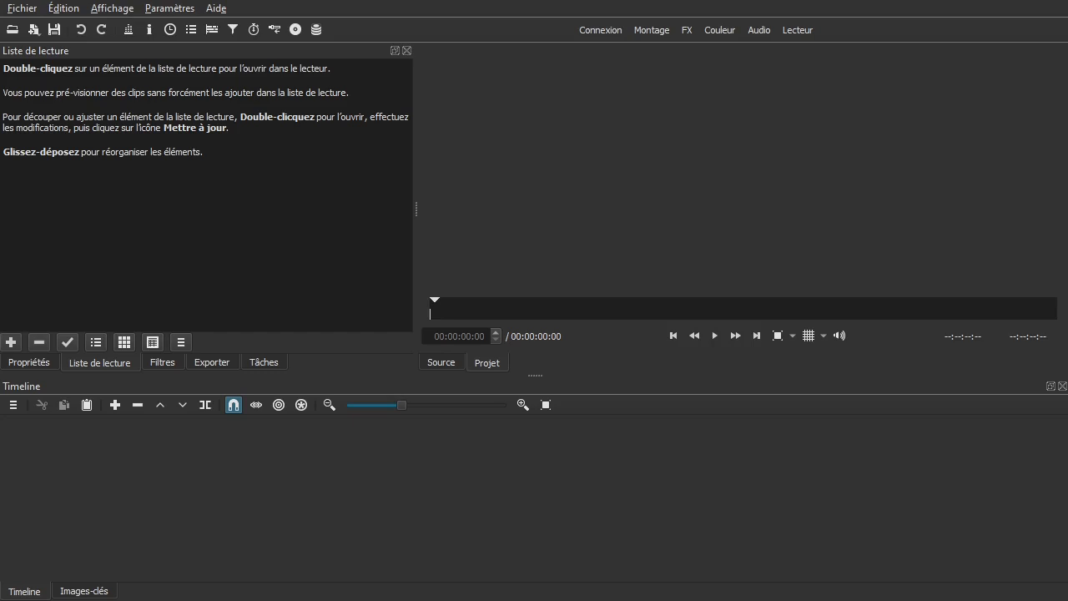
pyautogui.moveTo(1066, 72); pyautogui.dragTo(645, 59)
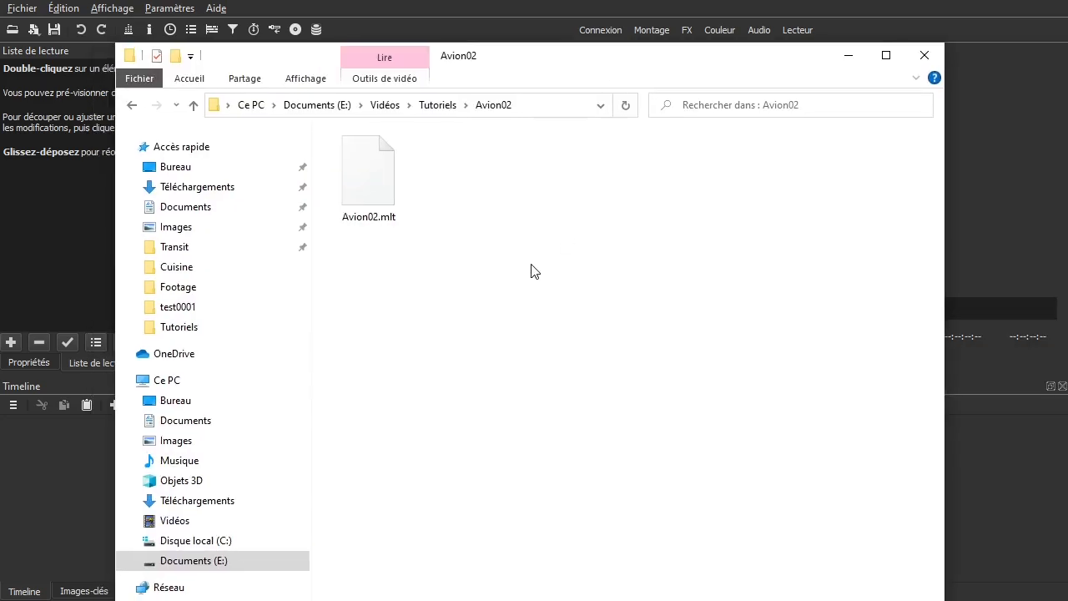
pyautogui.hotkey('ctrl', 'v')
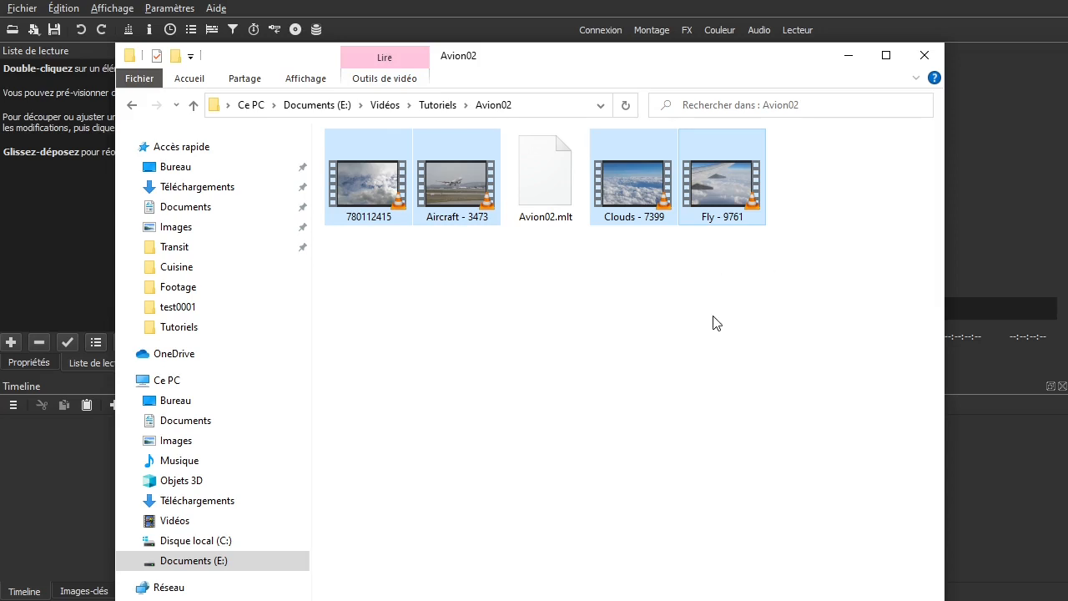
pyautogui.click(702, 334)
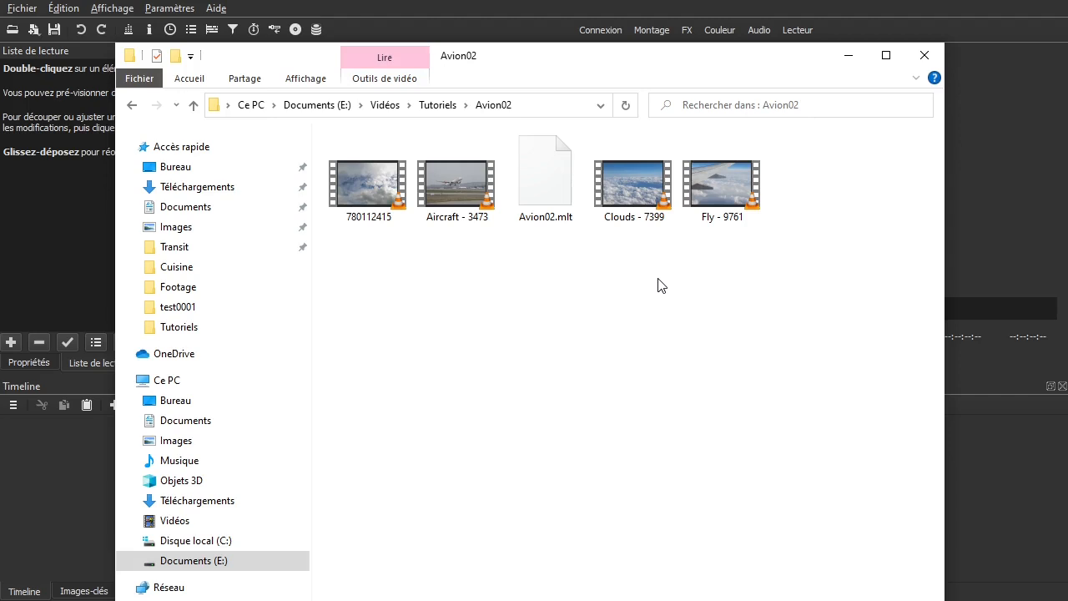
pyautogui.moveTo(500, 59); pyautogui.dragTo(1067, 114)
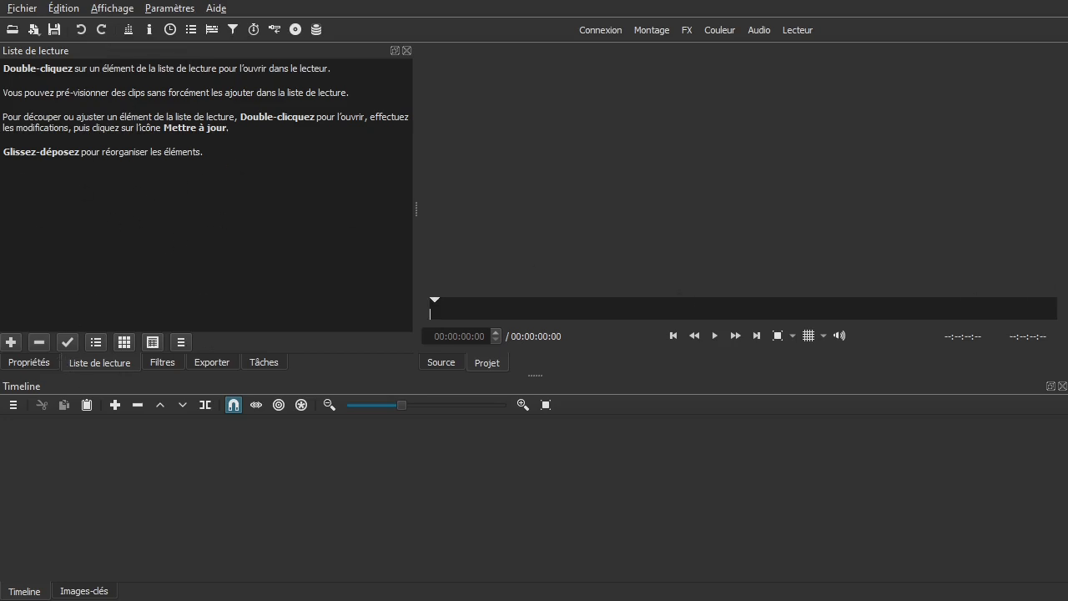
# Add the four video files from the Avion02 folder to the playlist.
pyautogui.moveTo(1066, 109); pyautogui.dragTo(670, 109)
pyautogui.moveTo(558, 342); pyautogui.dragTo(680, 265)
pyautogui.moveTo(838, 330); pyautogui.dragTo(914, 250)
pyautogui.moveTo(558, 216); pyautogui.dragTo(138, 175)
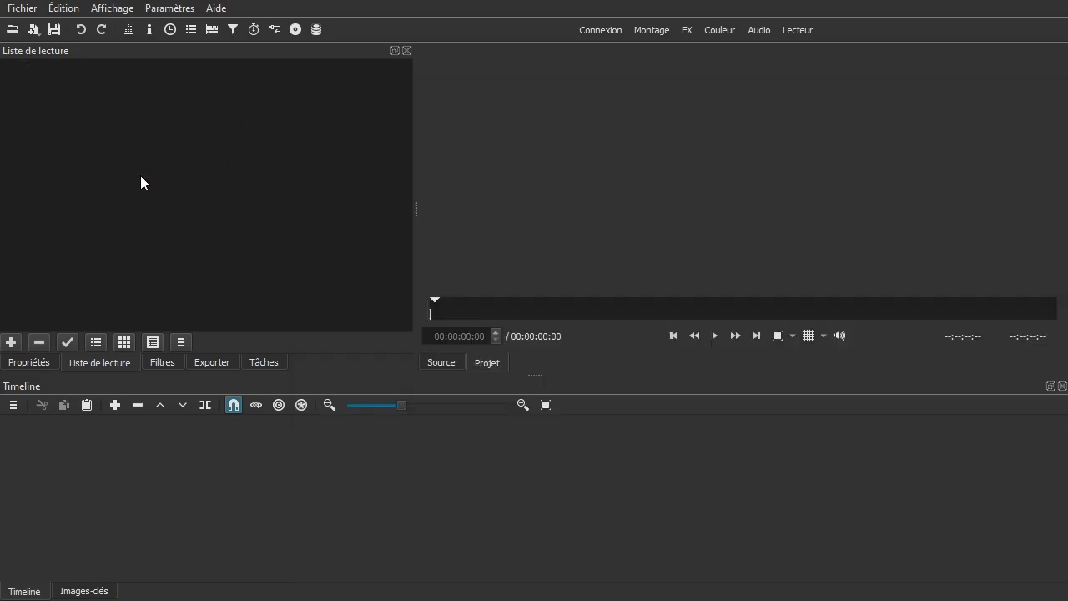
pyautogui.click(779, 599)
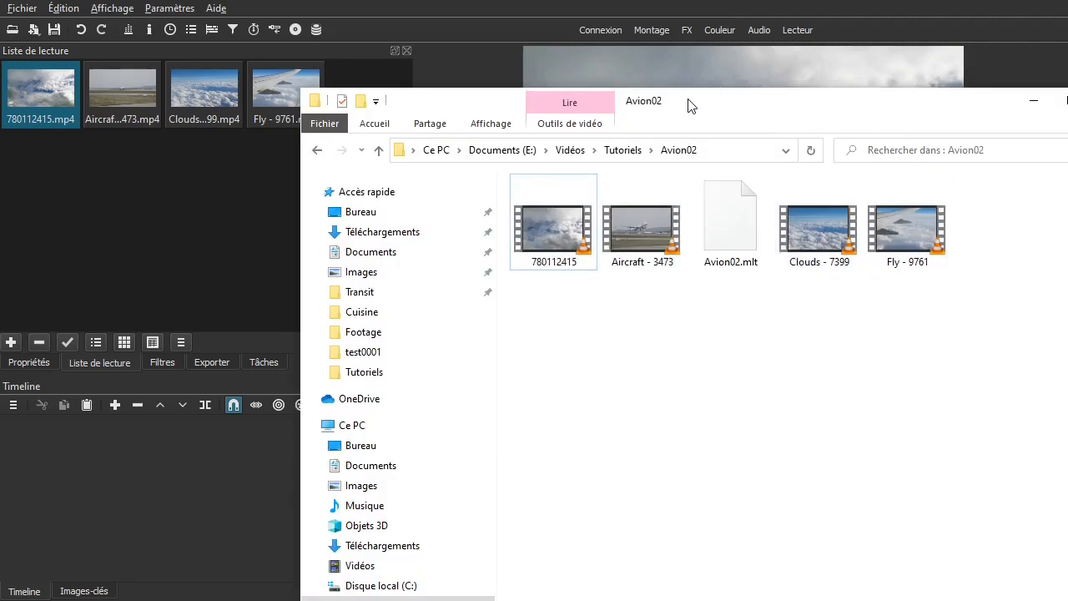
pyautogui.moveTo(689, 101); pyautogui.dragTo(1067, 115)
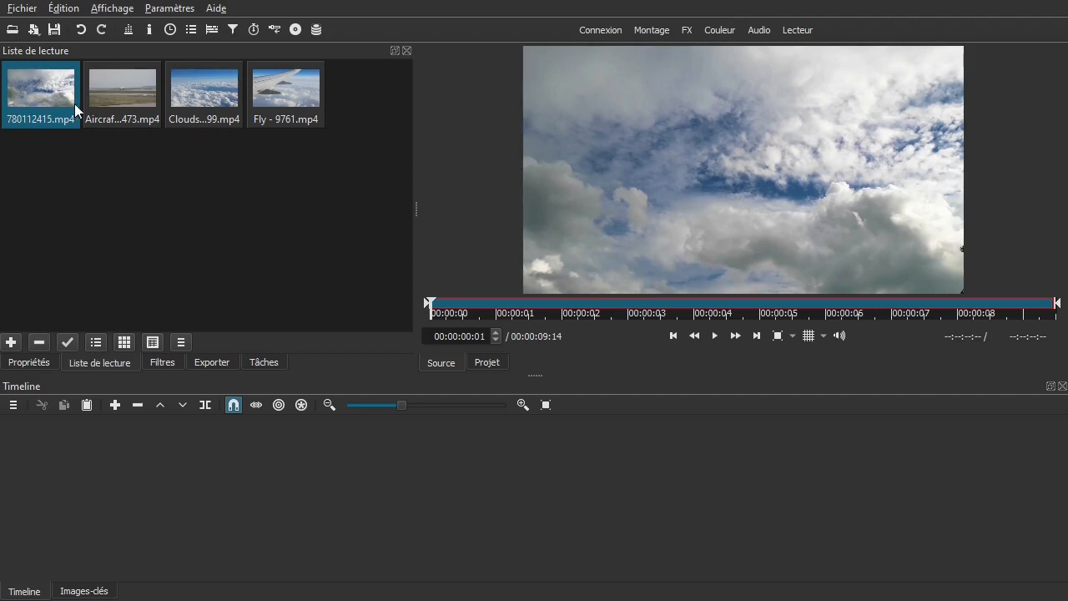
# Compare the playlist's tile, detail and icon views to examine the clips' names and durations.
pyautogui.click(97, 342)
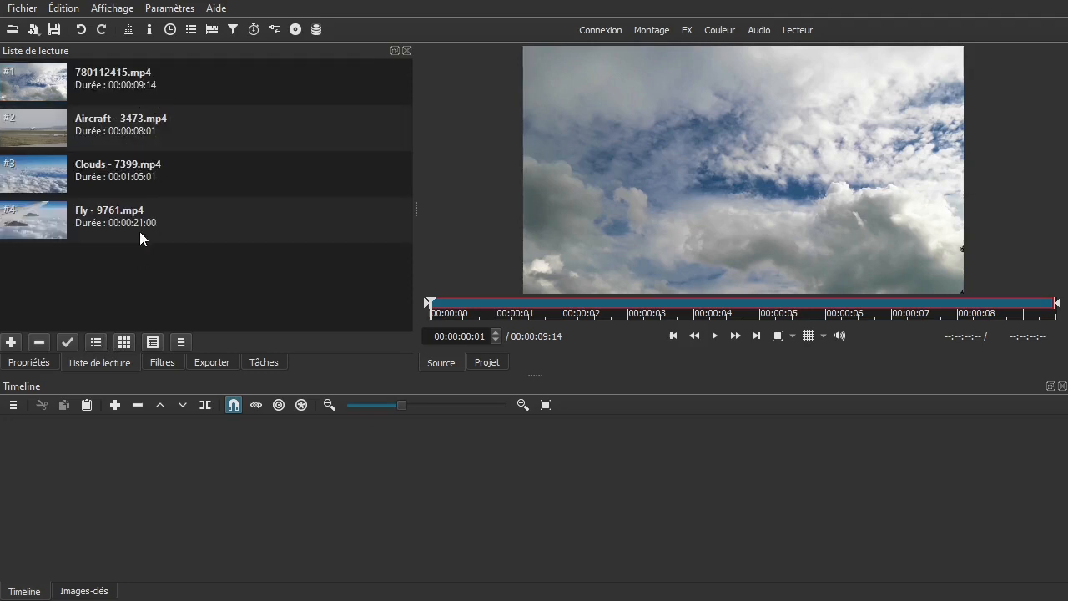
pyautogui.click(152, 342)
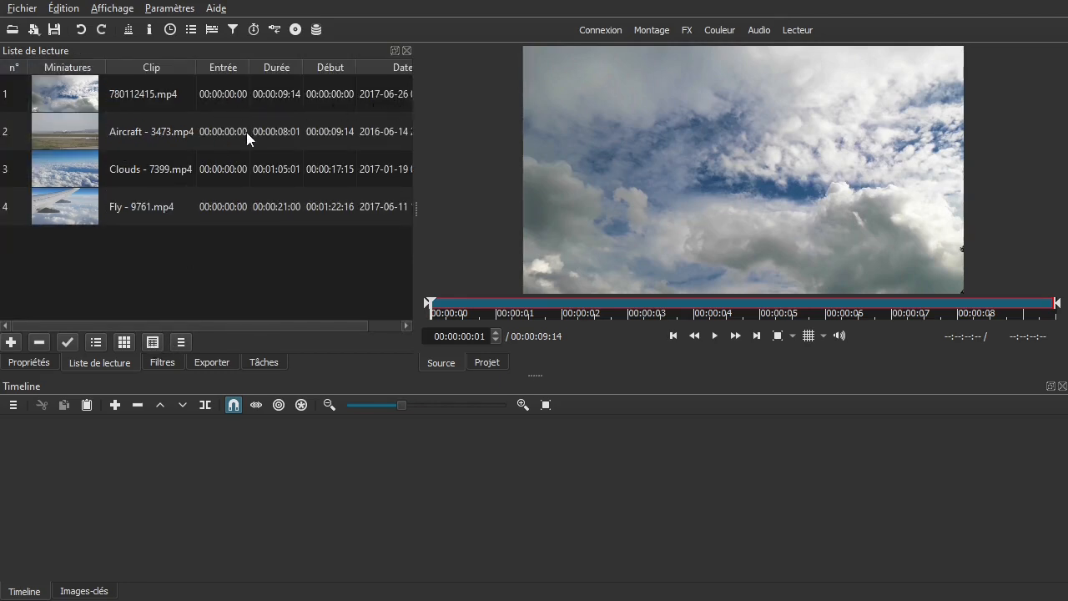
pyautogui.click(126, 341)
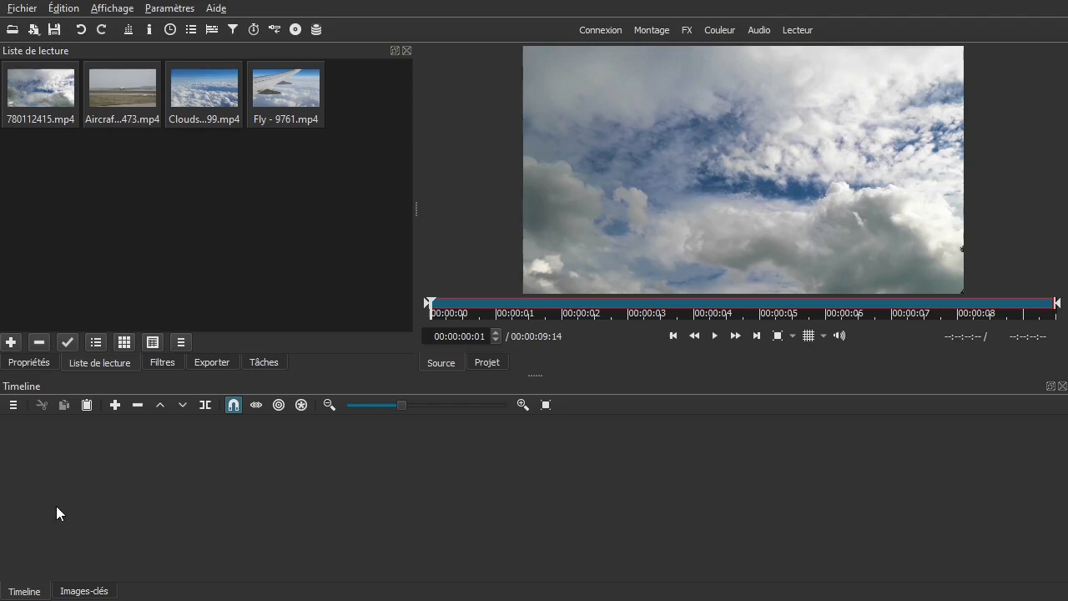
pyautogui.click(97, 342)
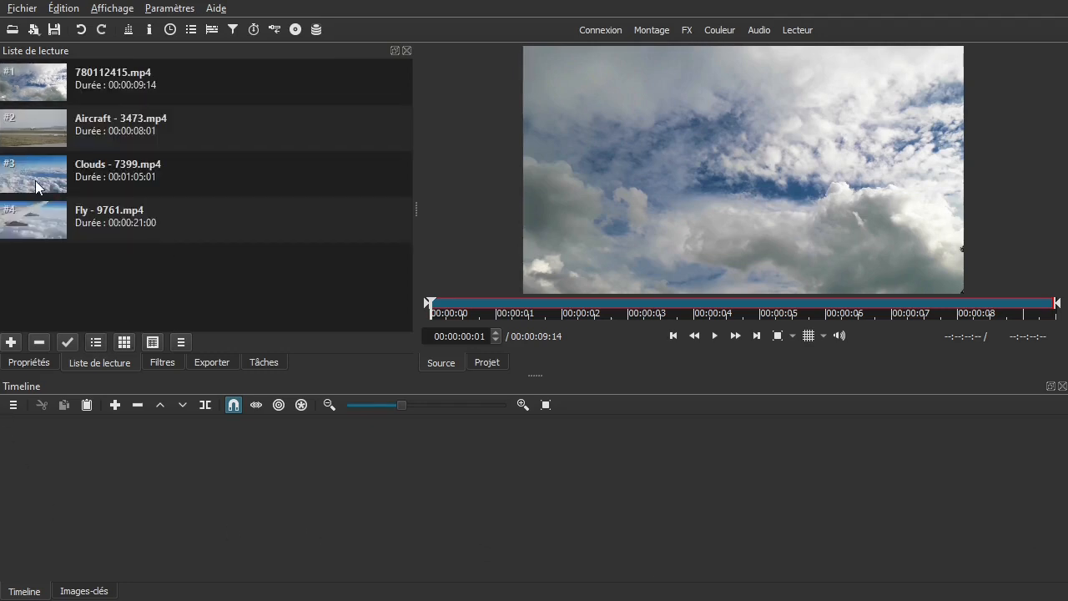
pyautogui.click(131, 176)
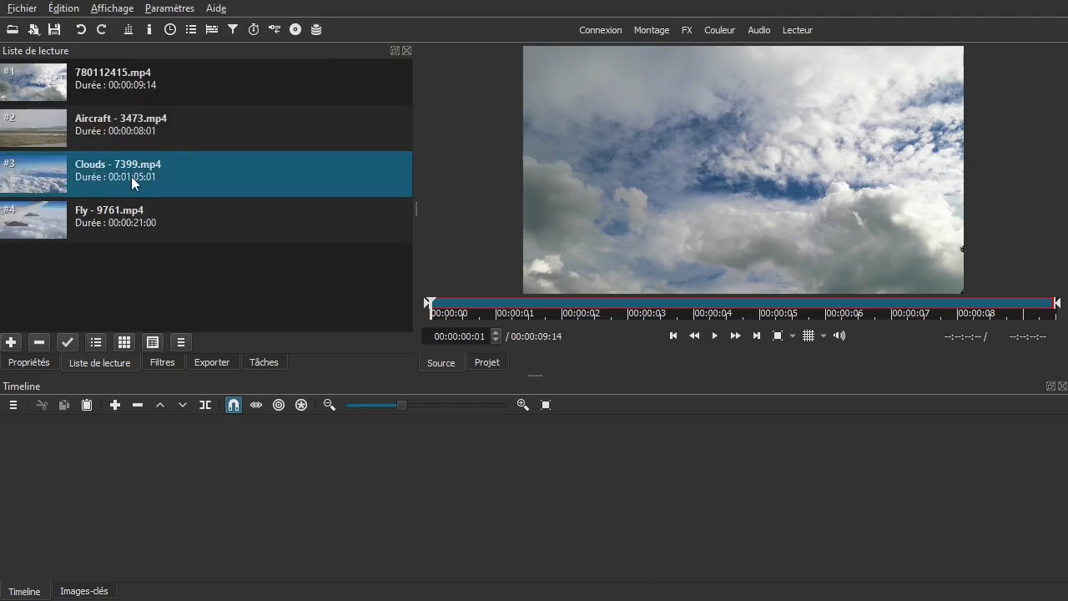
pyautogui.click(125, 343)
# Place the Clouds - 7399 clip at the start of the timeline and fit its whole length in view.
pyautogui.moveTo(214, 94); pyautogui.dragTo(139, 456)
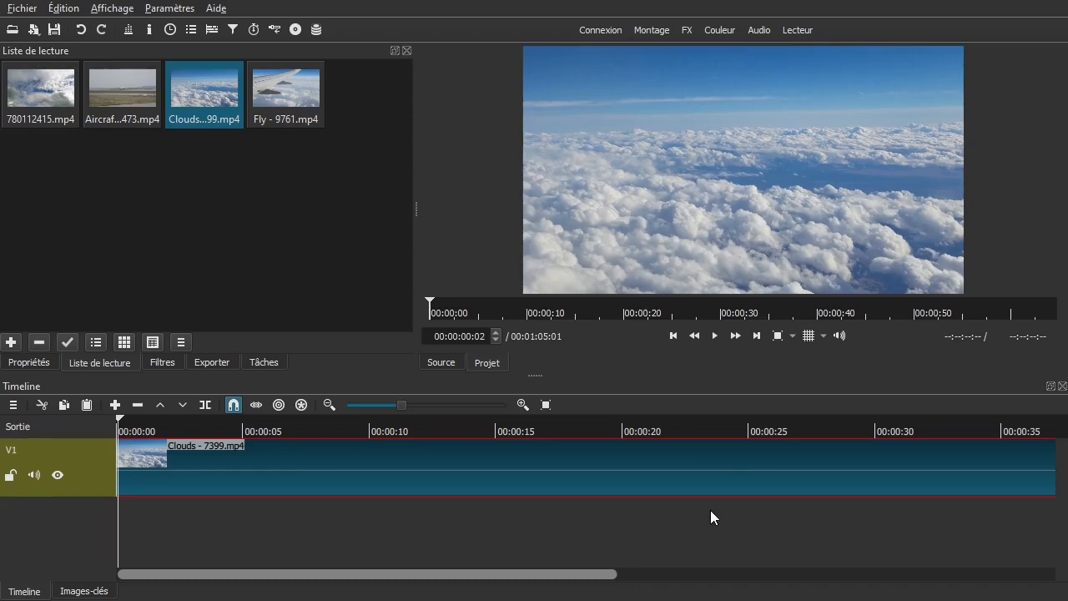
pyautogui.moveTo(558, 574); pyautogui.dragTo(478, 552)
pyautogui.click(546, 404)
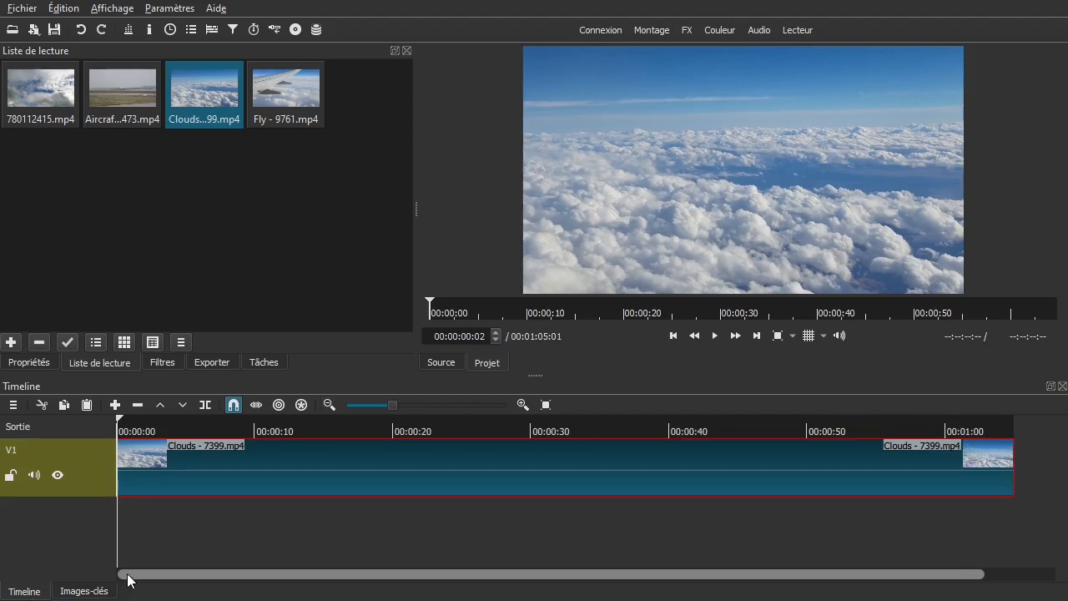
pyautogui.click(329, 406)
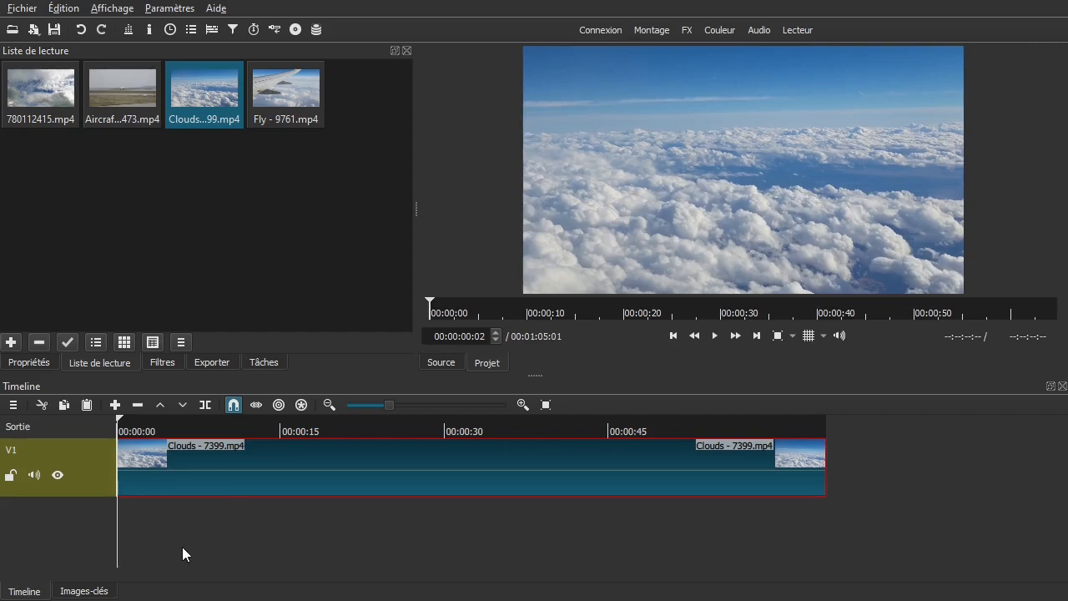
# Add a second video track, V2, above the Clouds clip's track.
pyautogui.click(113, 91)
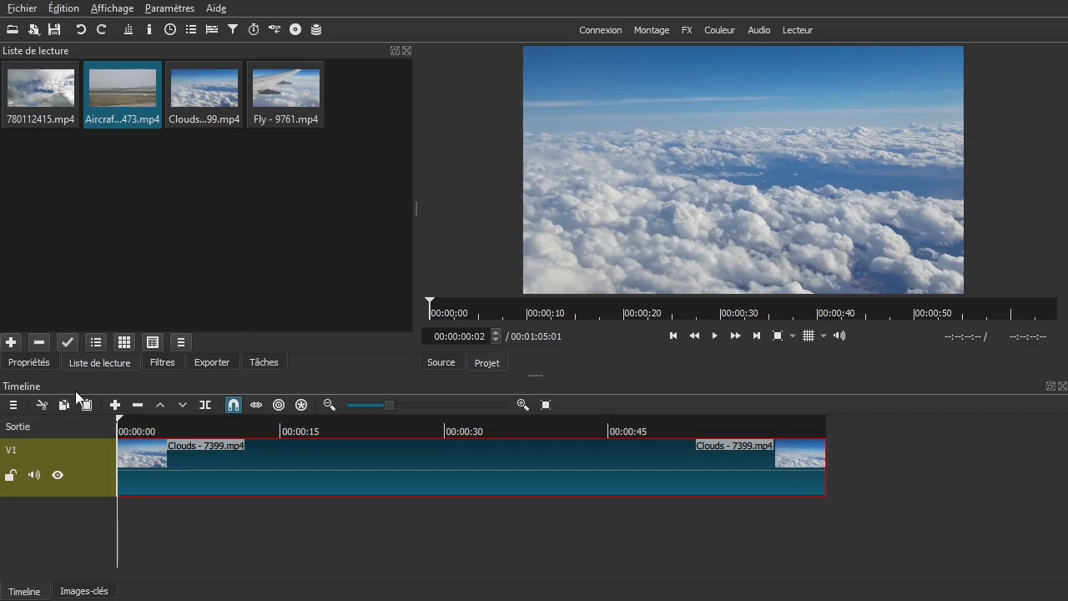
pyautogui.click(13, 405)
pyautogui.moveTo(45, 417)
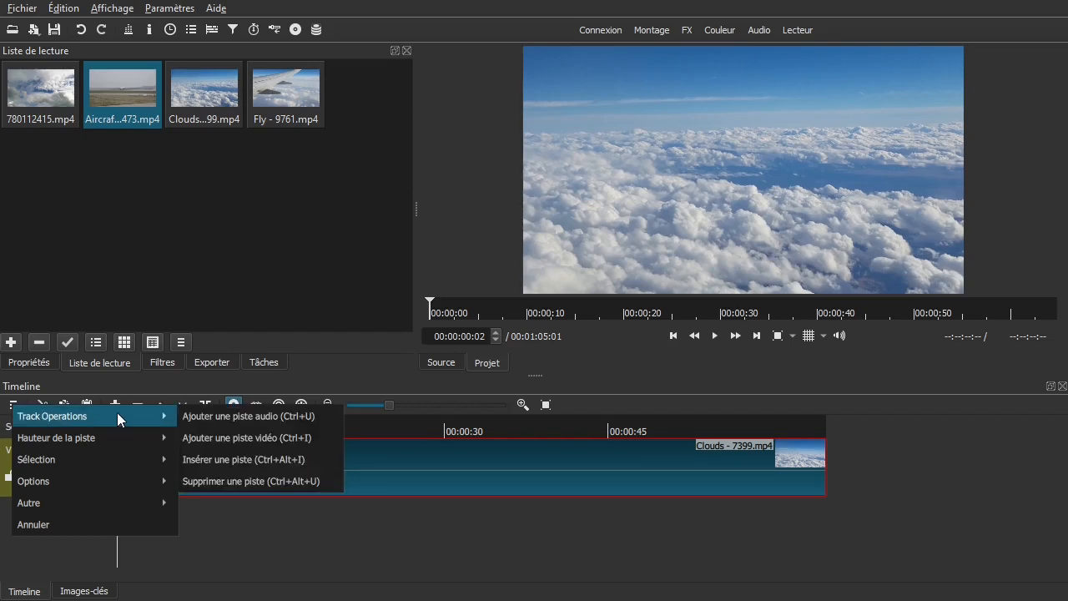
pyautogui.click(298, 436)
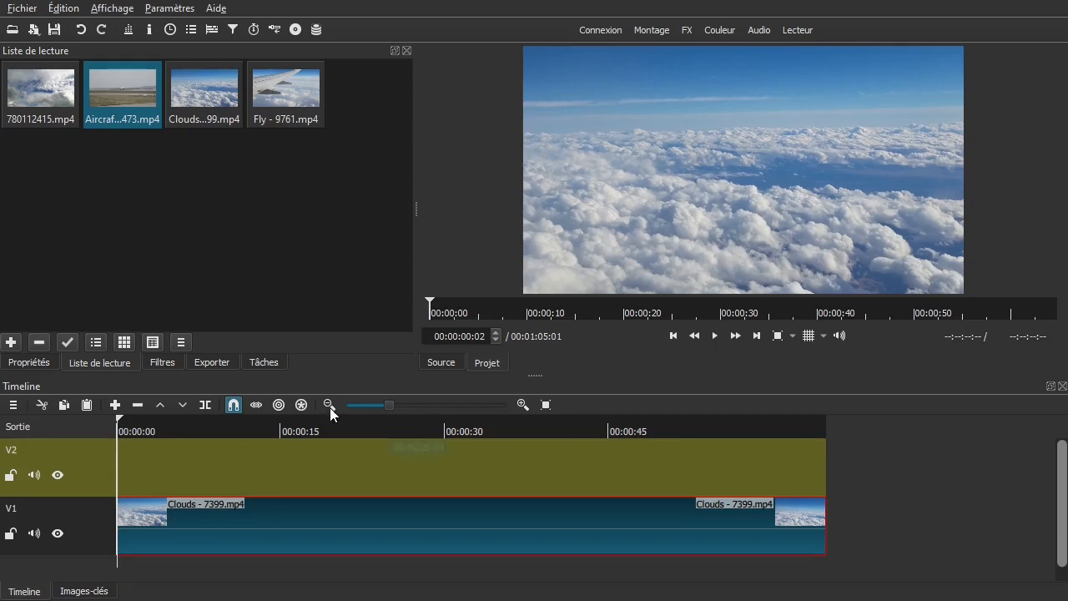
pyautogui.click(12, 405)
pyautogui.moveTo(90, 418)
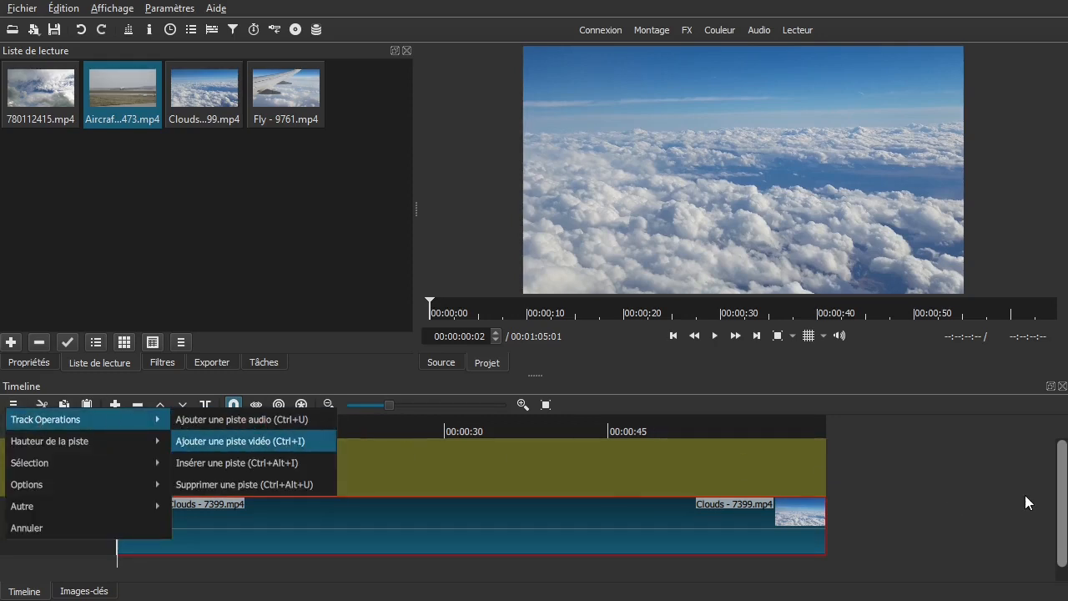
pyautogui.click(948, 484)
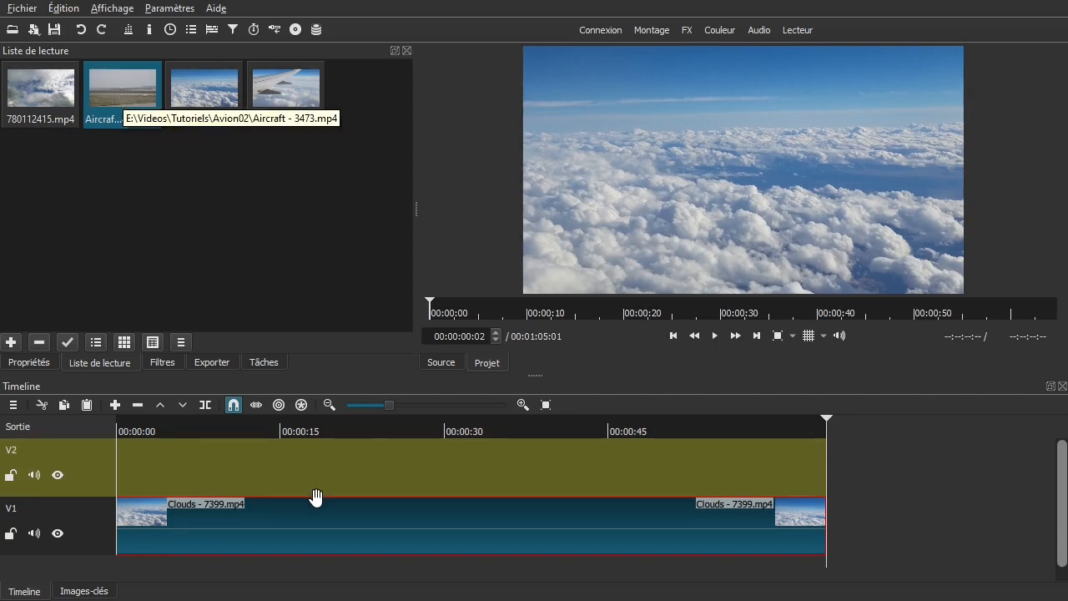
# Place the Aircraft - 3473 clip on track V2 and remove the gap before it so it starts at the timeline's beginning.
pyautogui.moveTo(104, 84); pyautogui.dragTo(164, 463)
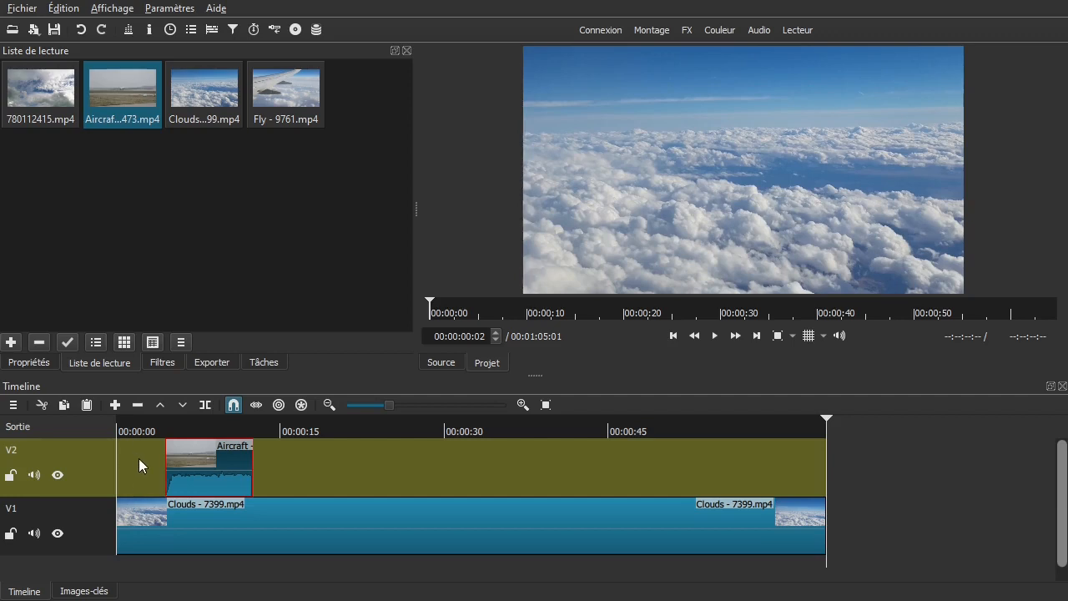
pyautogui.rightClick(135, 458)
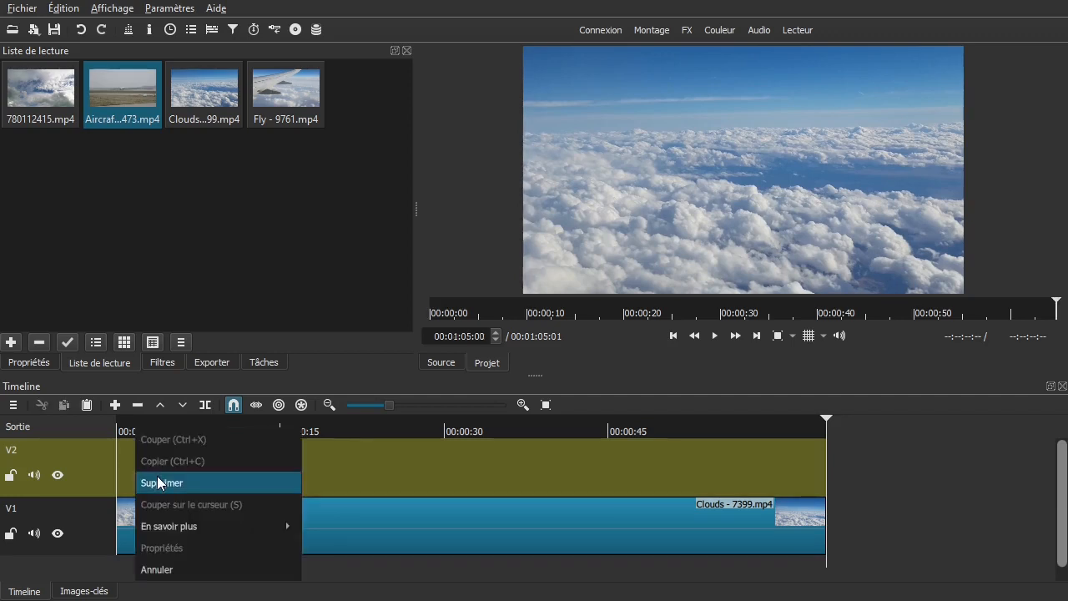
pyautogui.click(225, 482)
pyautogui.click(253, 468)
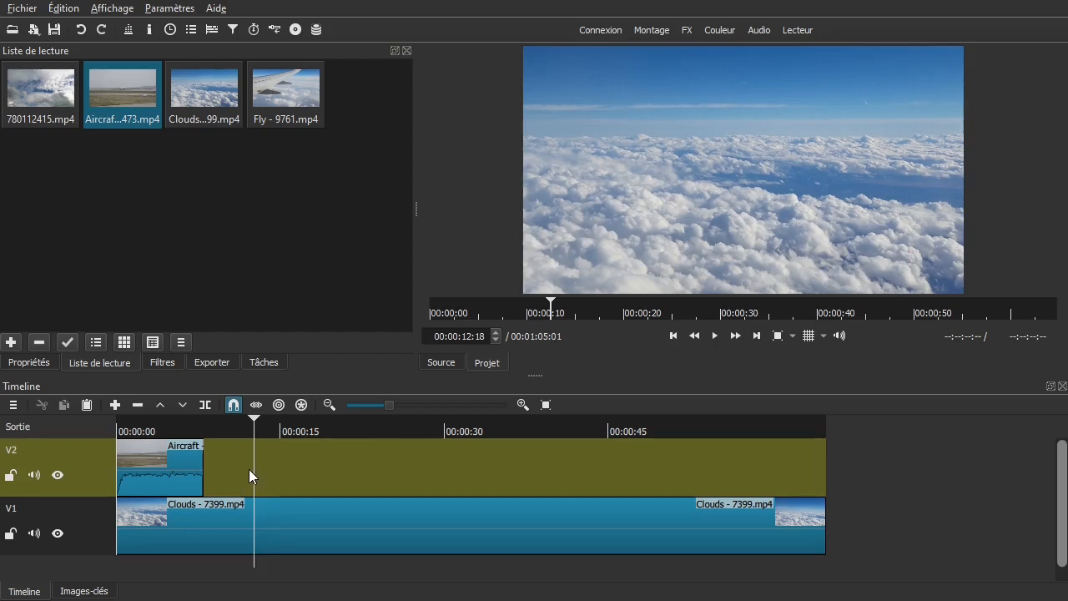
# Play the timeline from the start to preview the change from the Aircraft clip to the Clouds clip.
pyautogui.press('Home')
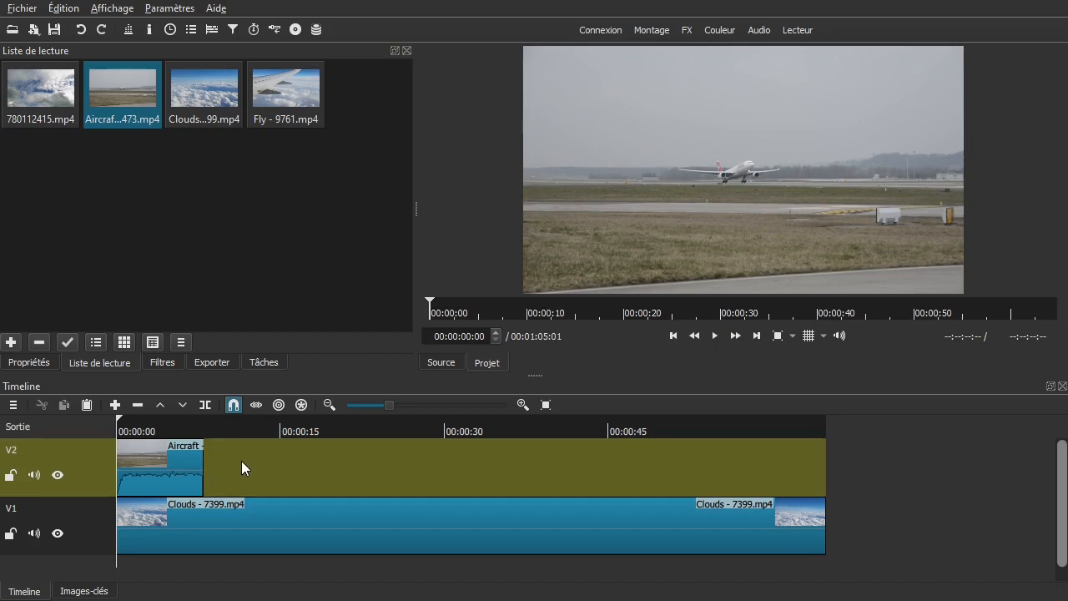
pyautogui.press('space')
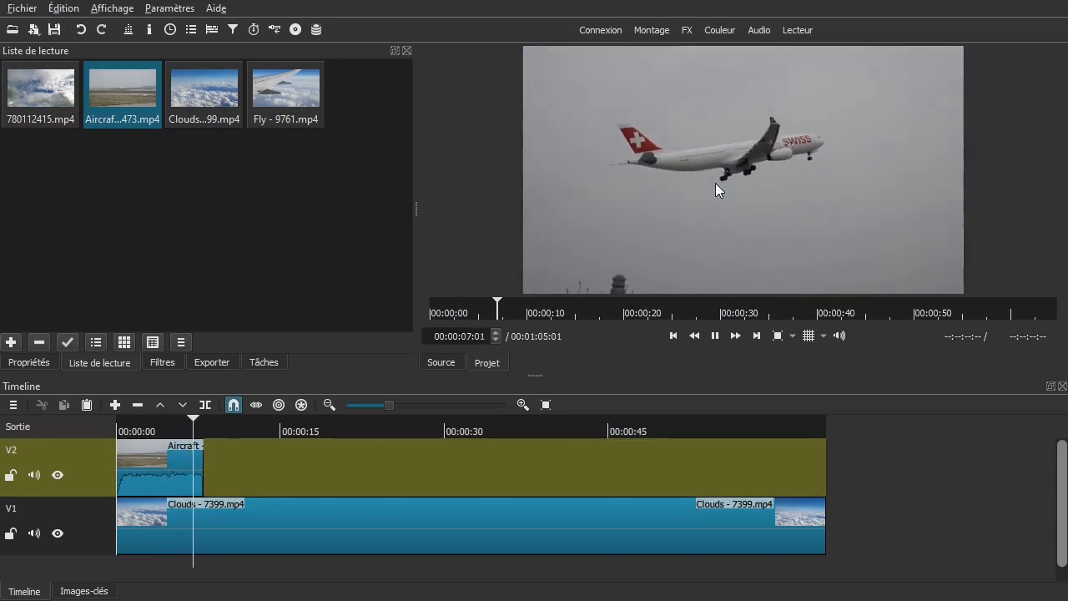
pyautogui.press('space')
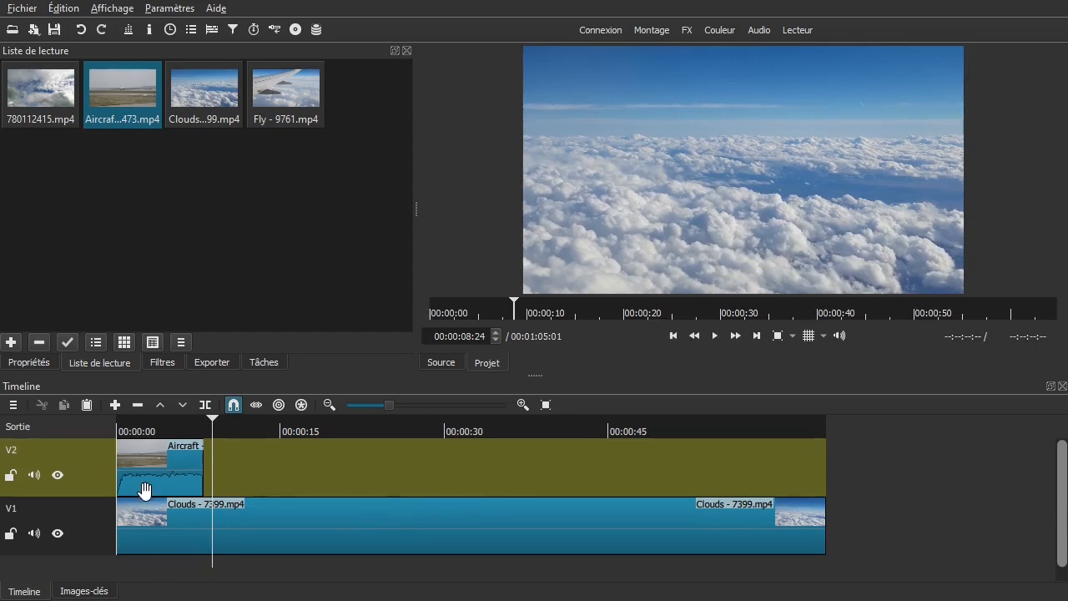
pyautogui.press('space')
pyautogui.press('space')
# Try a Gain / Volume audio filter at -70 dB on the Aircraft clip and remove it.
pyautogui.moveTo(242, 446); pyautogui.dragTo(148, 467)
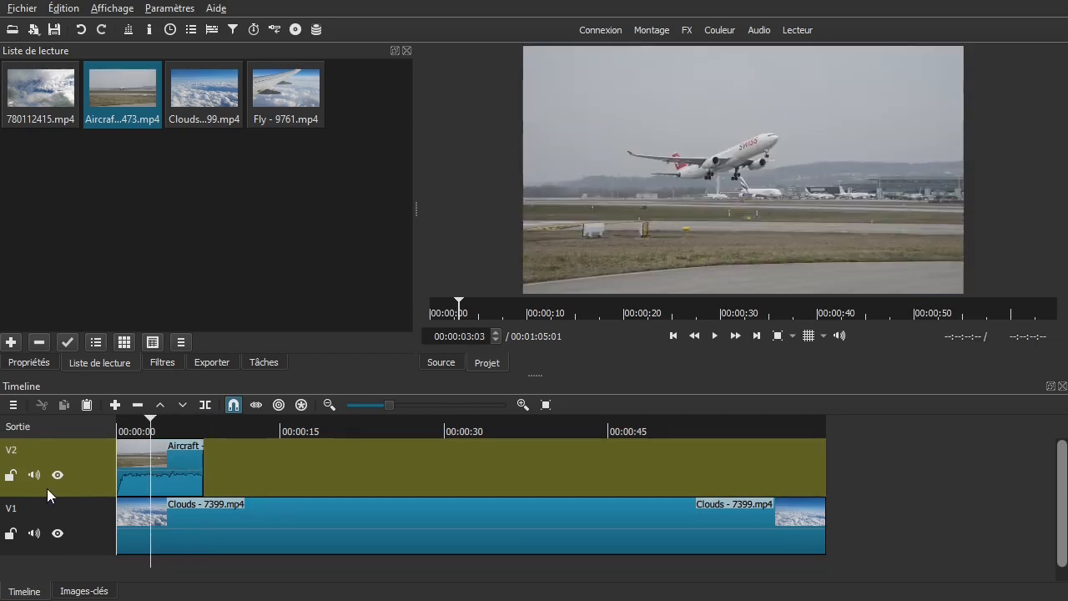
pyautogui.click(158, 459)
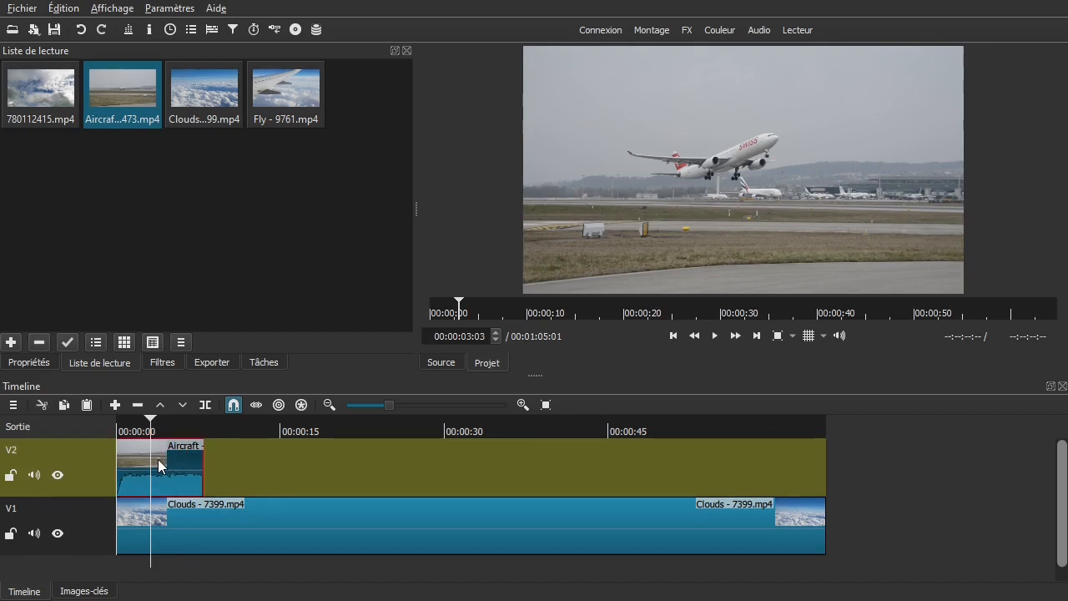
pyautogui.click(167, 362)
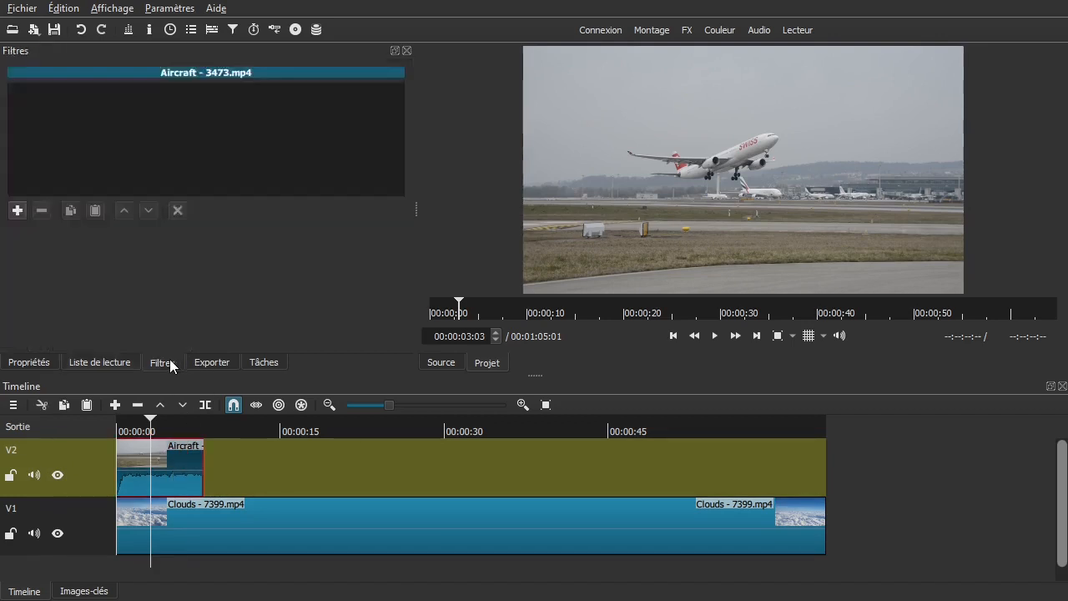
pyautogui.click(16, 210)
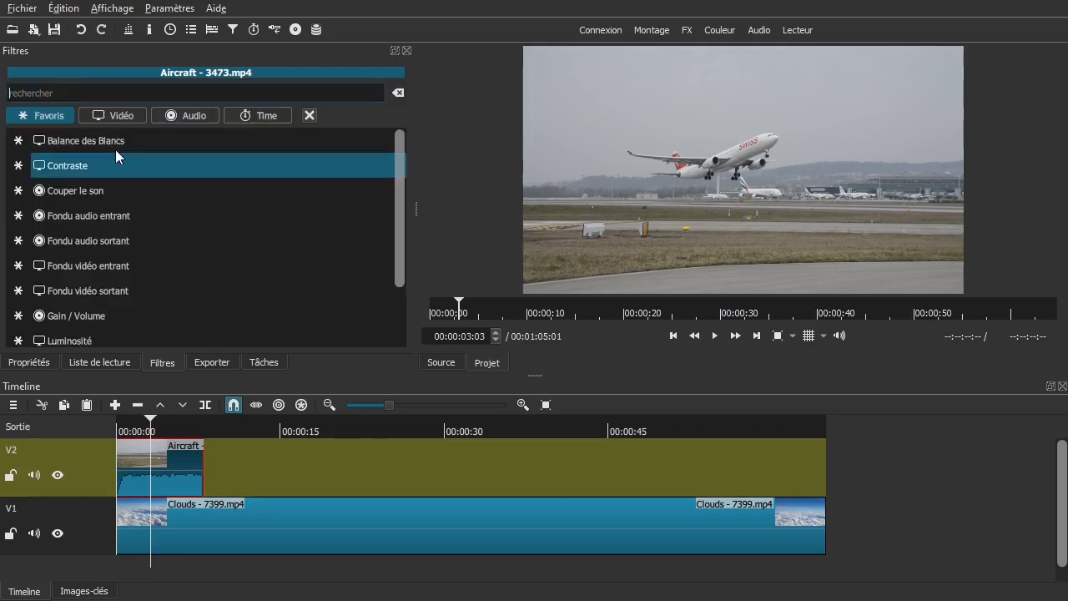
pyautogui.click(198, 116)
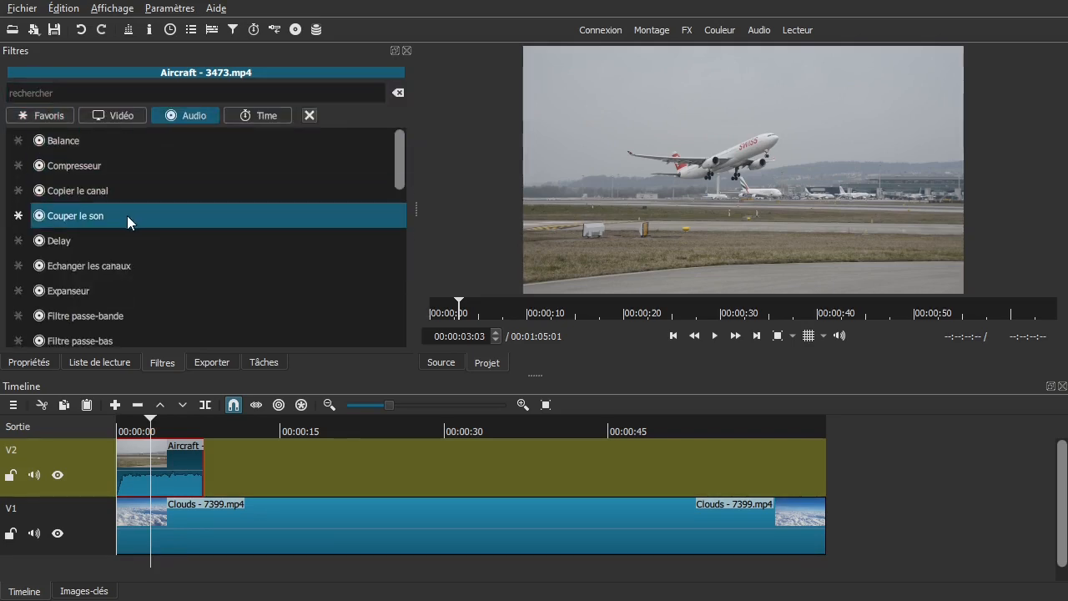
pyautogui.moveTo(401, 163); pyautogui.dragTo(306, 245)
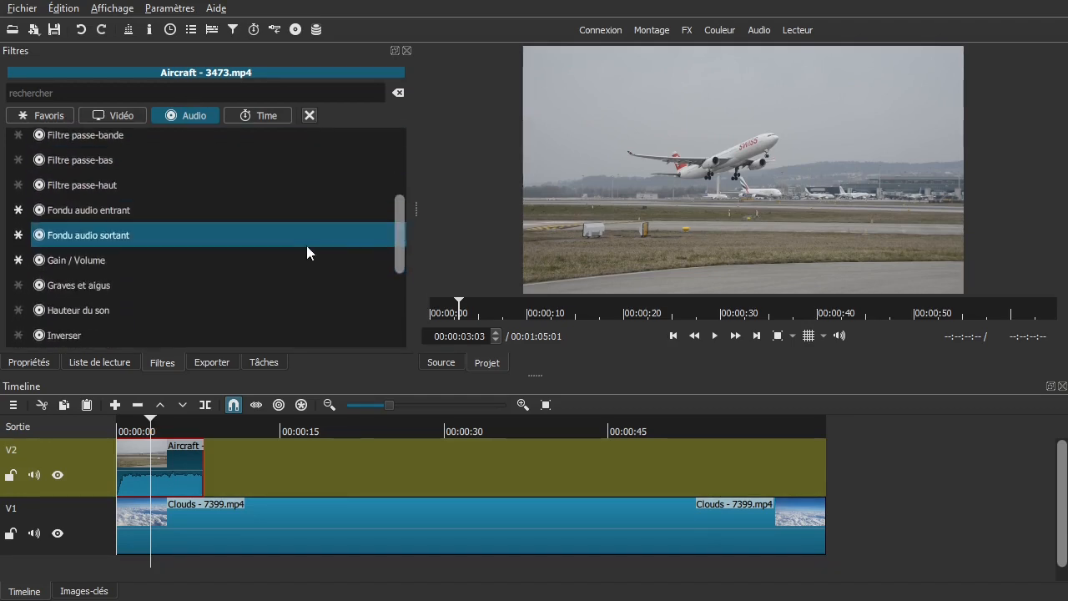
pyautogui.click(134, 260)
pyautogui.moveTo(237, 260); pyautogui.dragTo(64, 261)
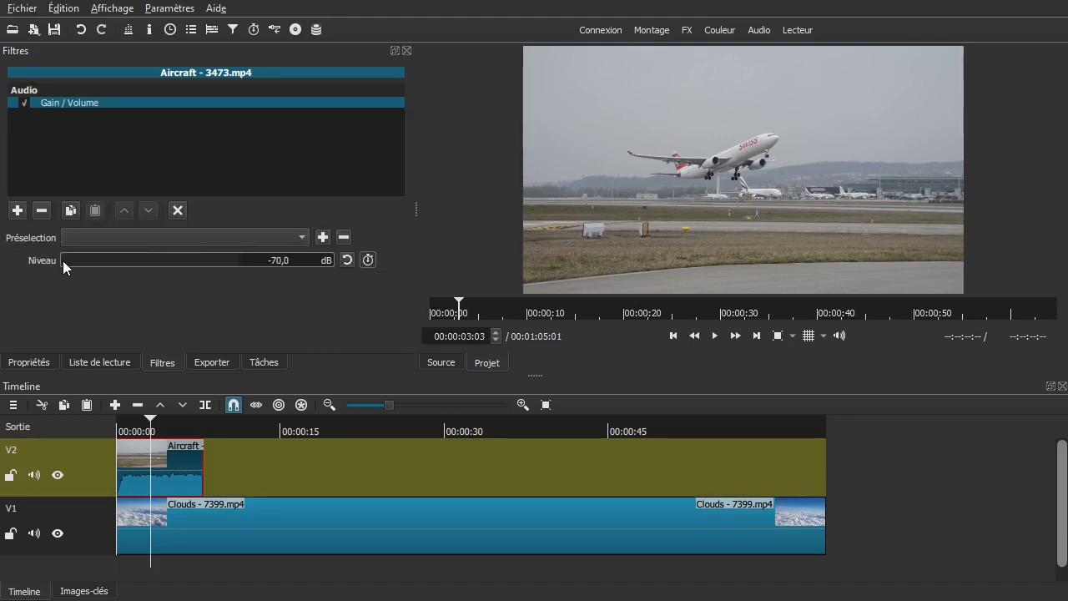
pyautogui.click(41, 210)
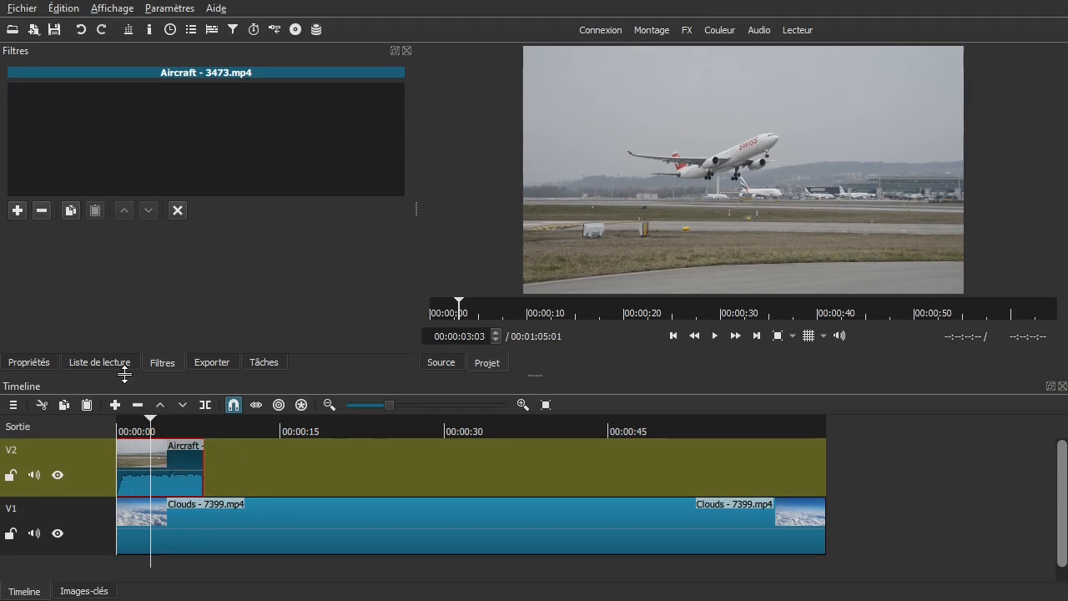
pyautogui.rightClick(176, 470)
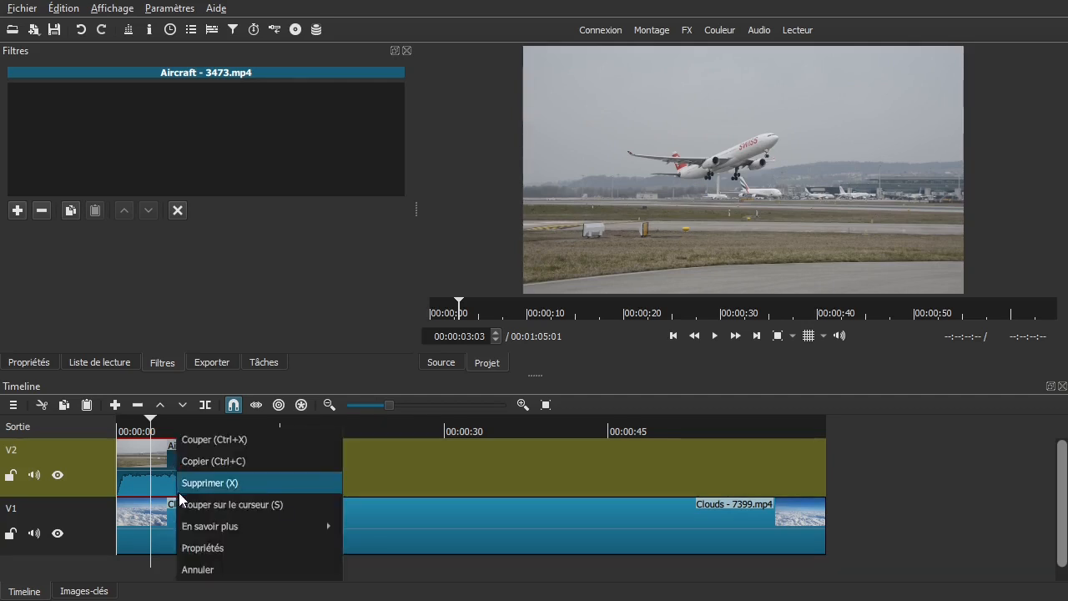
pyautogui.moveTo(187, 528)
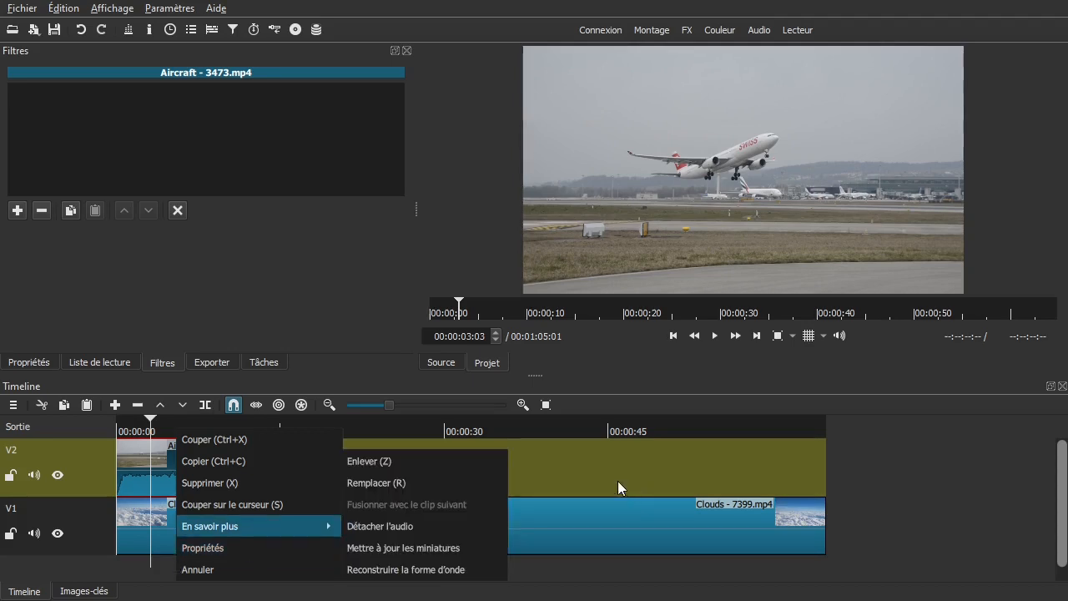
pyautogui.click(387, 462)
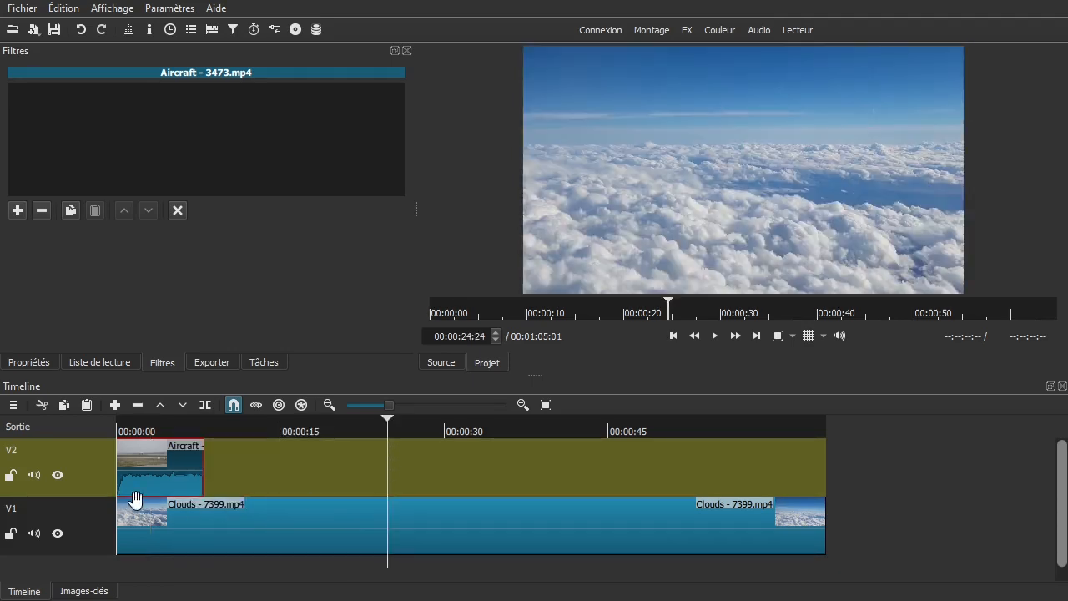
pyautogui.click(154, 463)
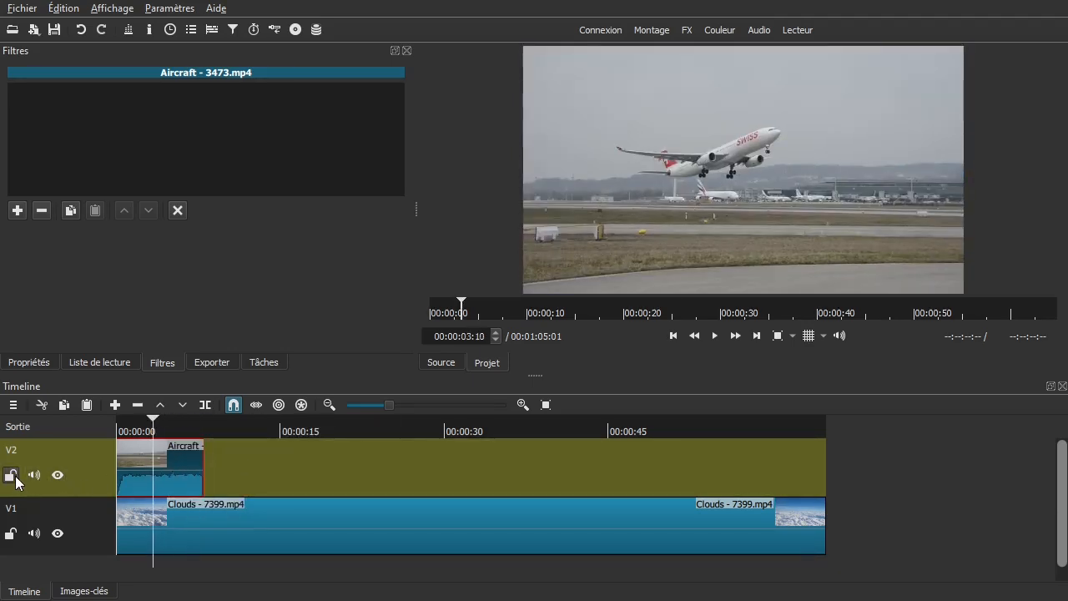
# Mute the audio of track V2 and play the timeline from the start to check the result.
pyautogui.click(34, 477)
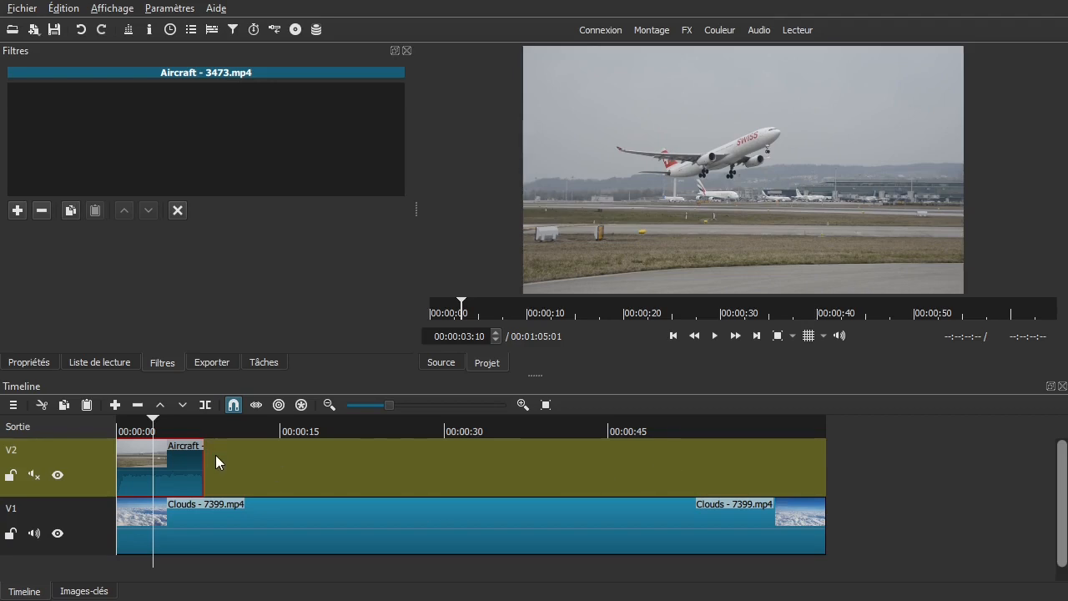
pyautogui.press('Home')
pyautogui.press('space')
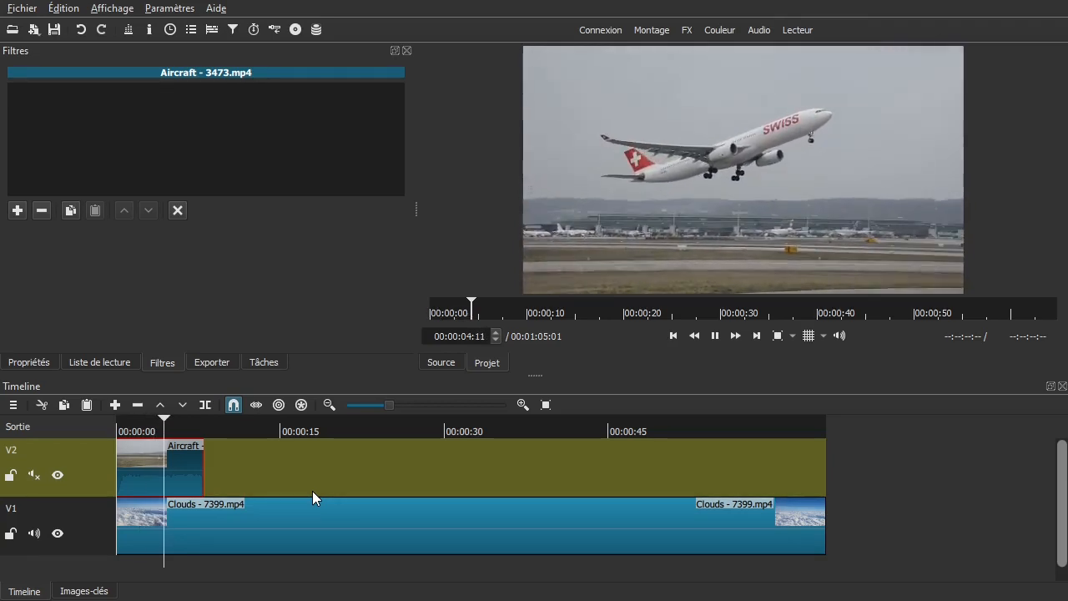
pyautogui.press('space')
# Show the Aircraft clip's properties and play the timeline from near its start to judge the takeoff's duration.
pyautogui.click(44, 361)
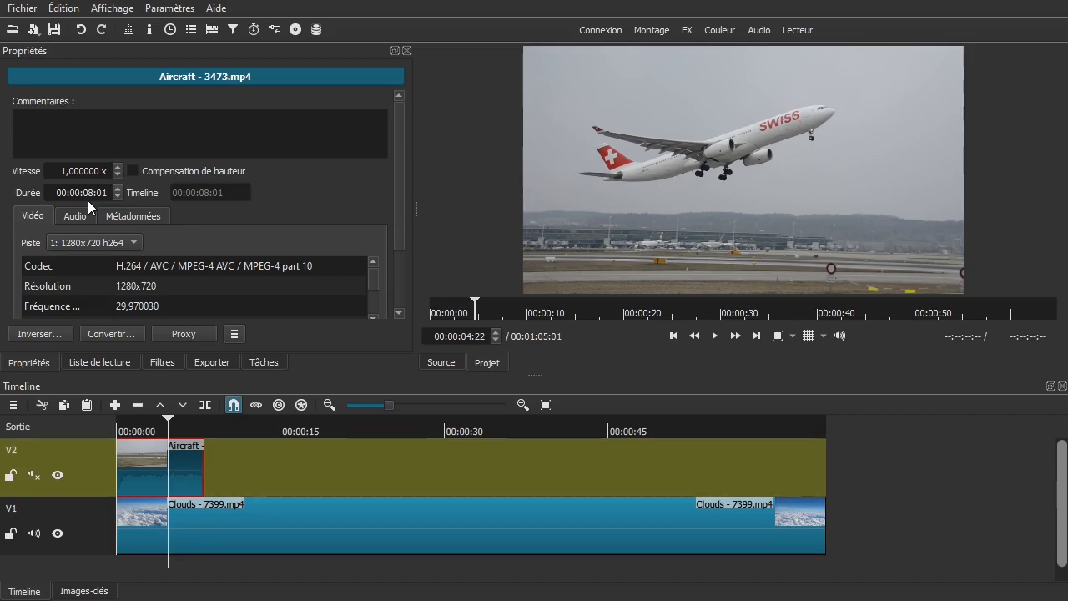
pyautogui.moveTo(214, 469); pyautogui.dragTo(111, 530)
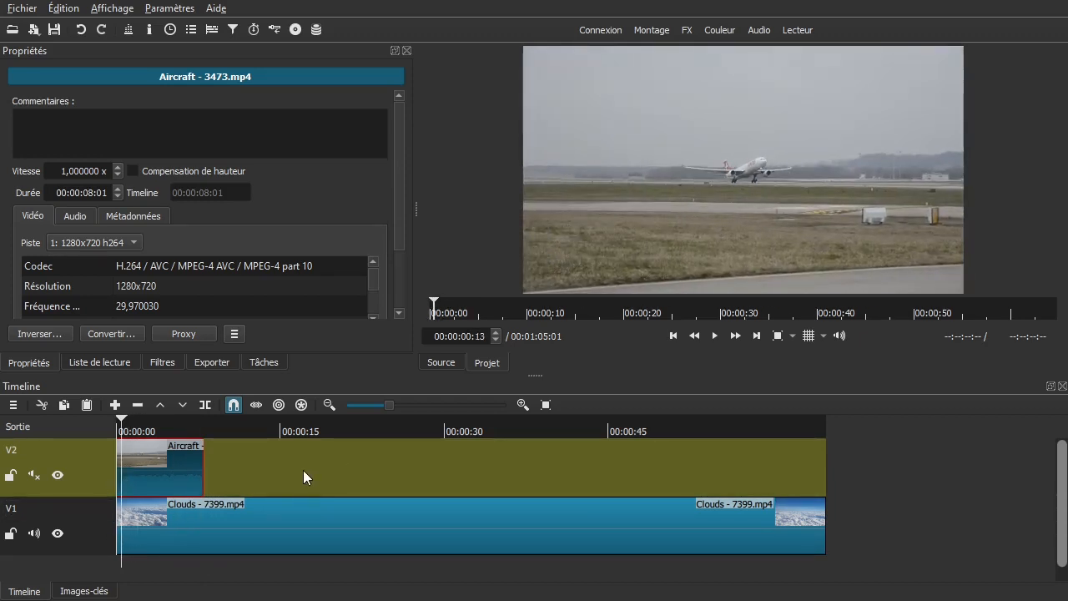
pyautogui.press('space')
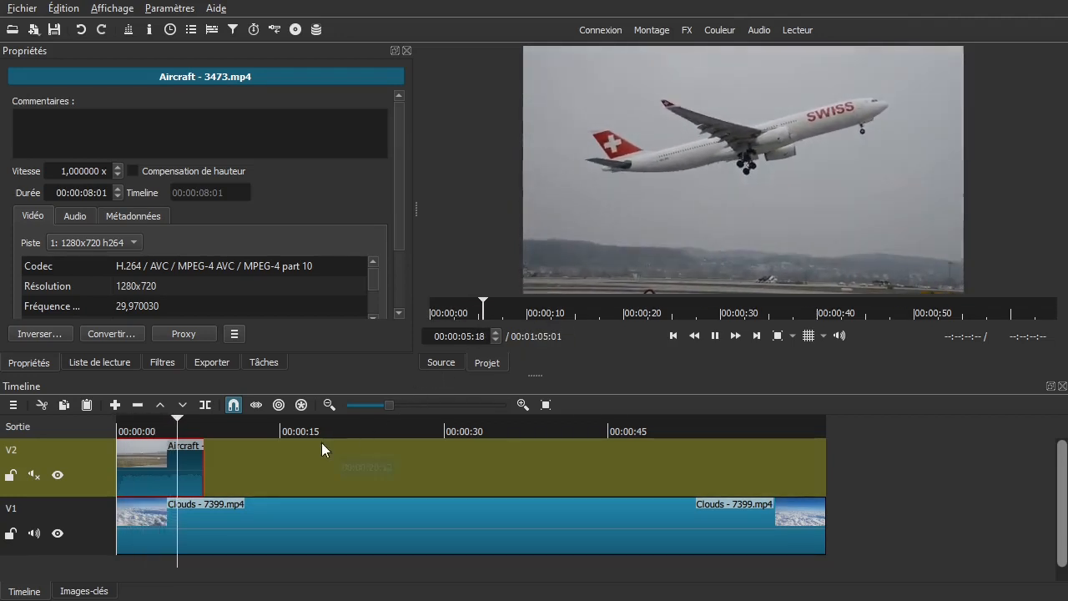
pyautogui.press('space')
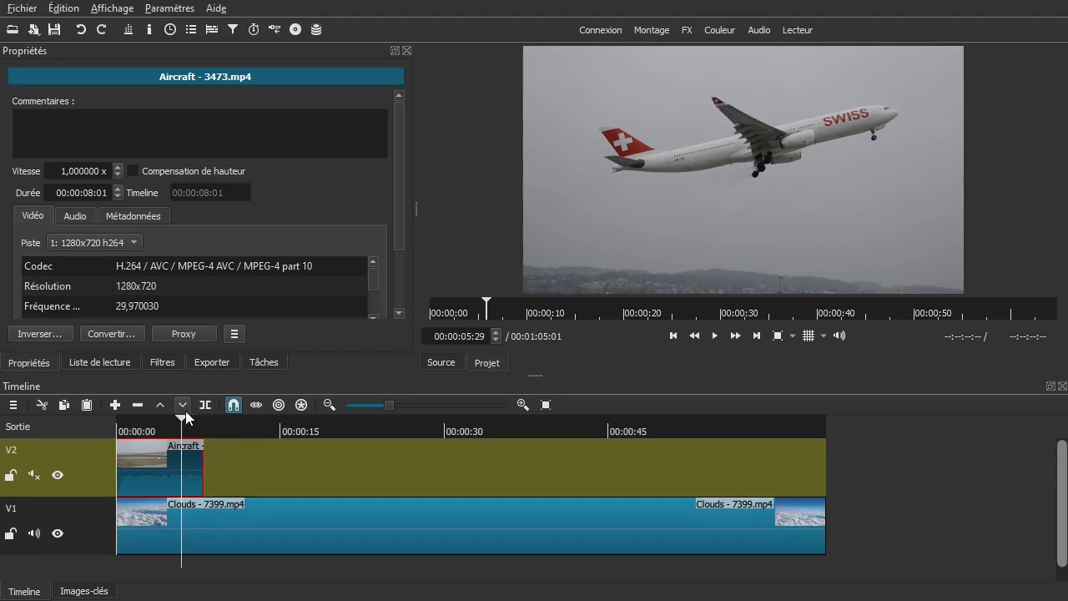
# Create a colour clip in green #FF00FF7F and add it to the playlist.
pyautogui.click(121, 361)
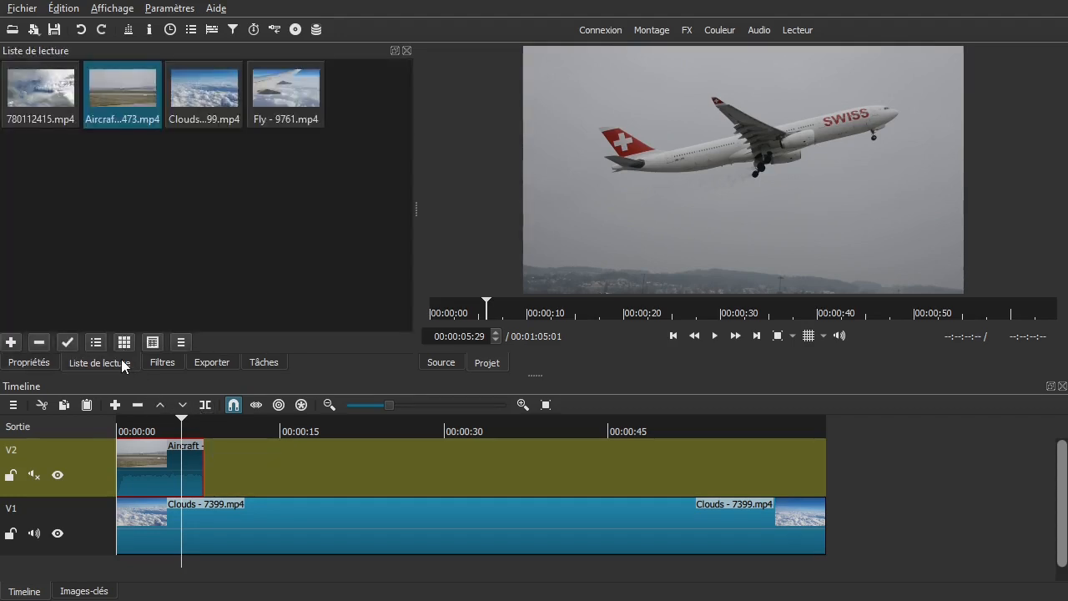
pyautogui.click(35, 29)
pyautogui.click(81, 51)
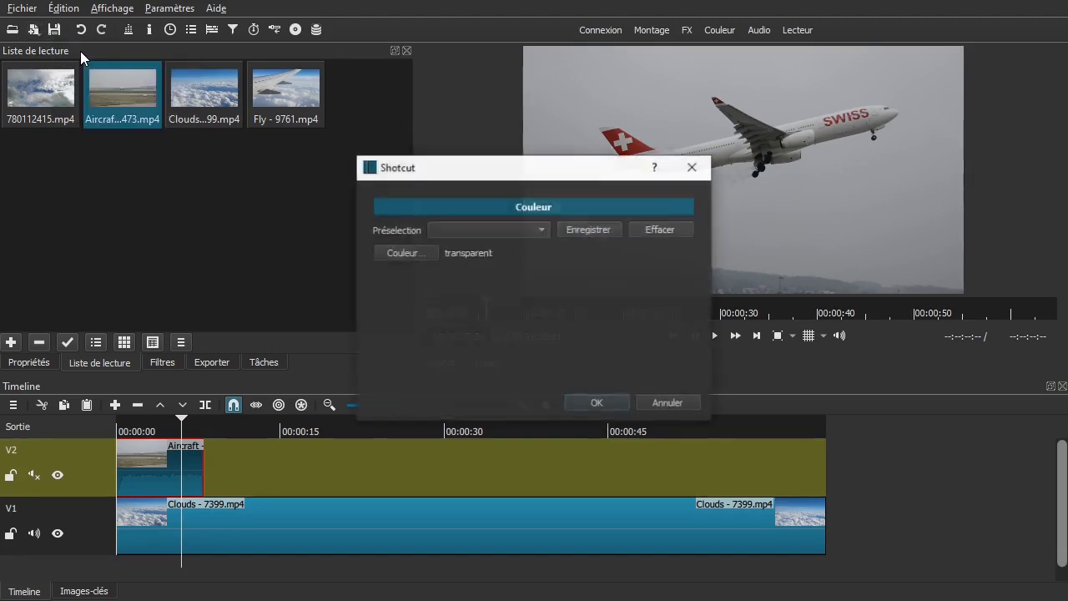
pyautogui.click(406, 252)
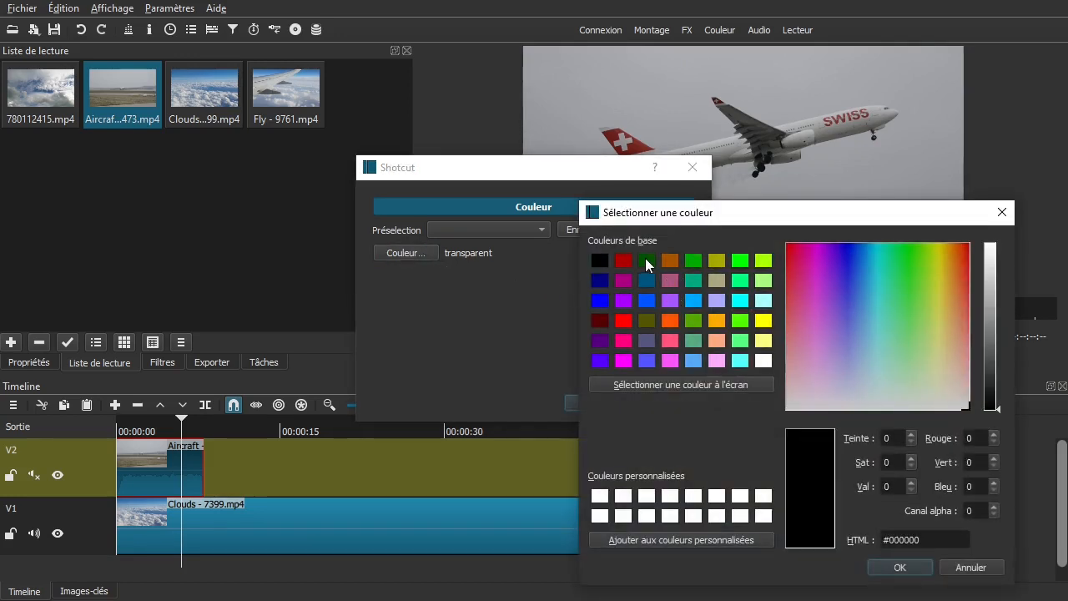
pyautogui.click(740, 283)
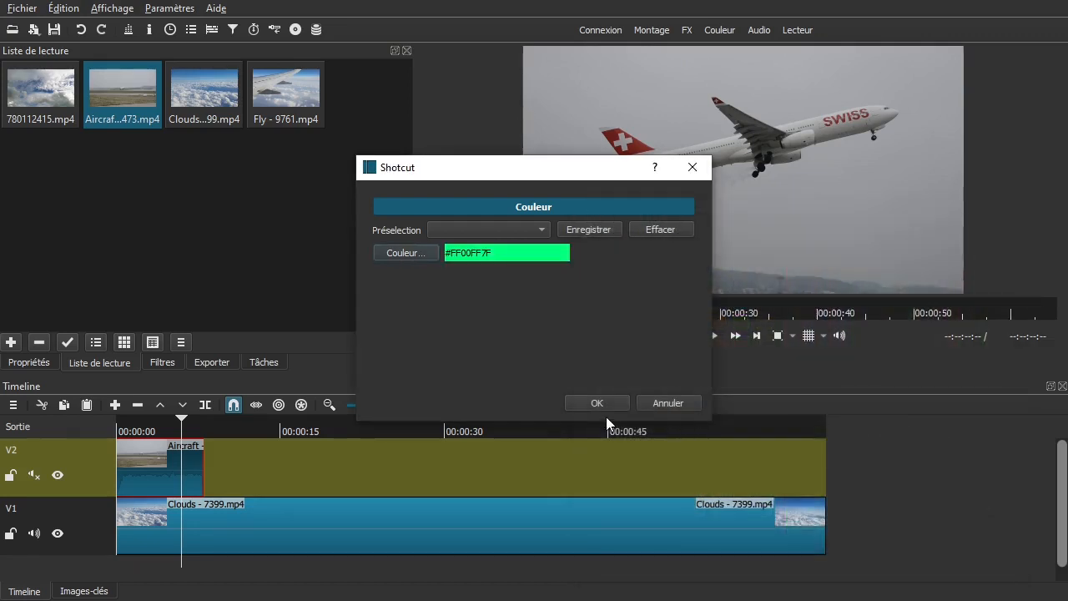
pyautogui.click(608, 405)
pyautogui.click(99, 362)
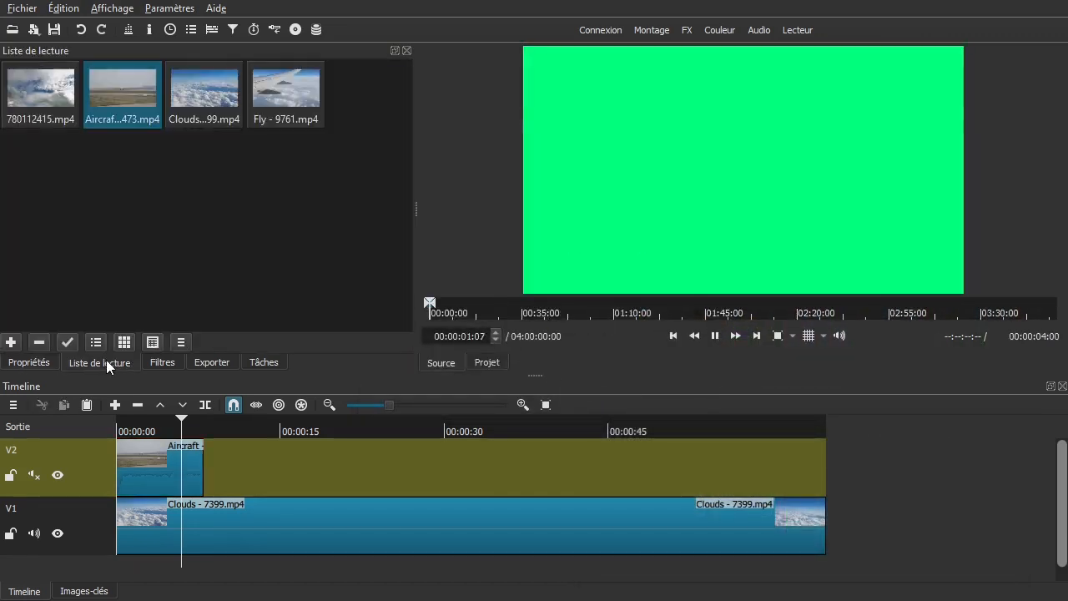
pyautogui.click(11, 342)
# Place the green colour clip on track V2 after the Aircraft clip and delete it from the timeline.
pyautogui.moveTo(380, 85); pyautogui.dragTo(701, 465)
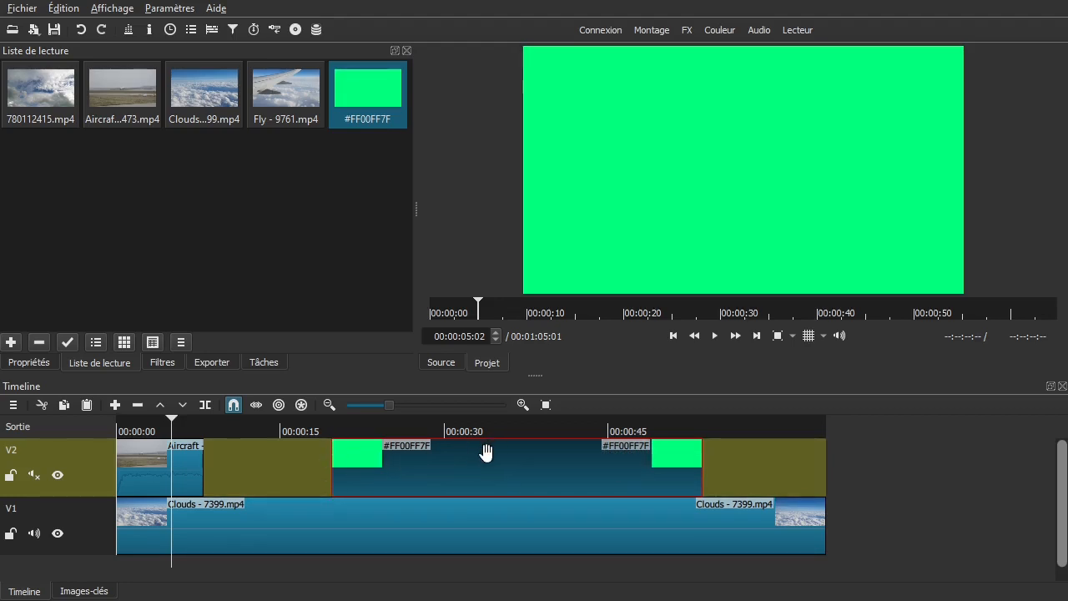
pyautogui.press('Delete')
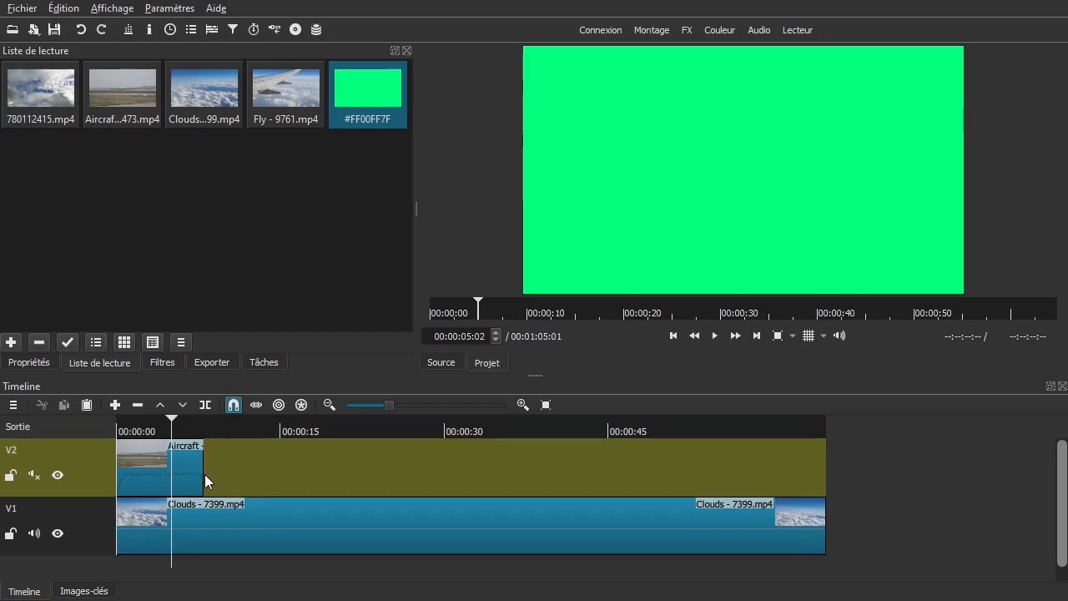
# Apply the Time Remap filter to the Aircraft clip on track V2, with the playhead at about 4 seconds.
pyautogui.click(15, 366)
pyautogui.click(139, 467)
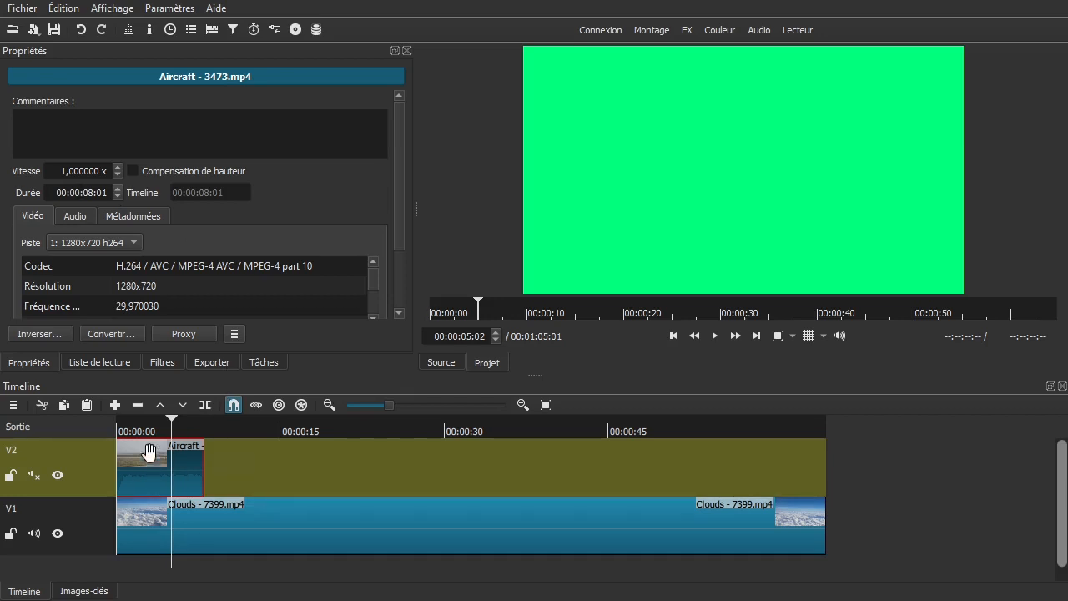
pyautogui.click(164, 363)
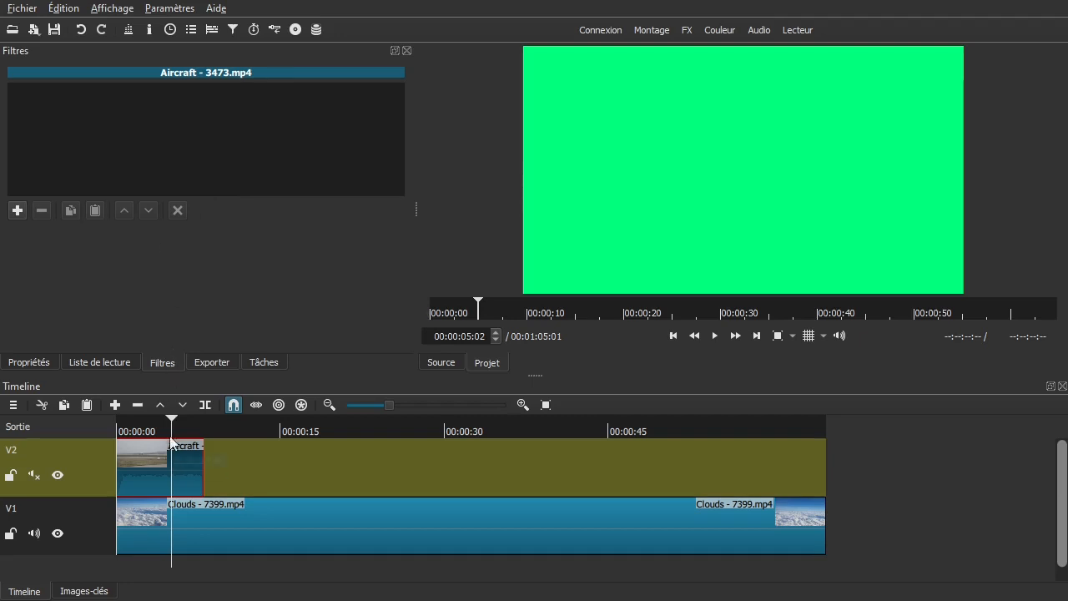
pyautogui.moveTo(220, 483); pyautogui.dragTo(163, 481)
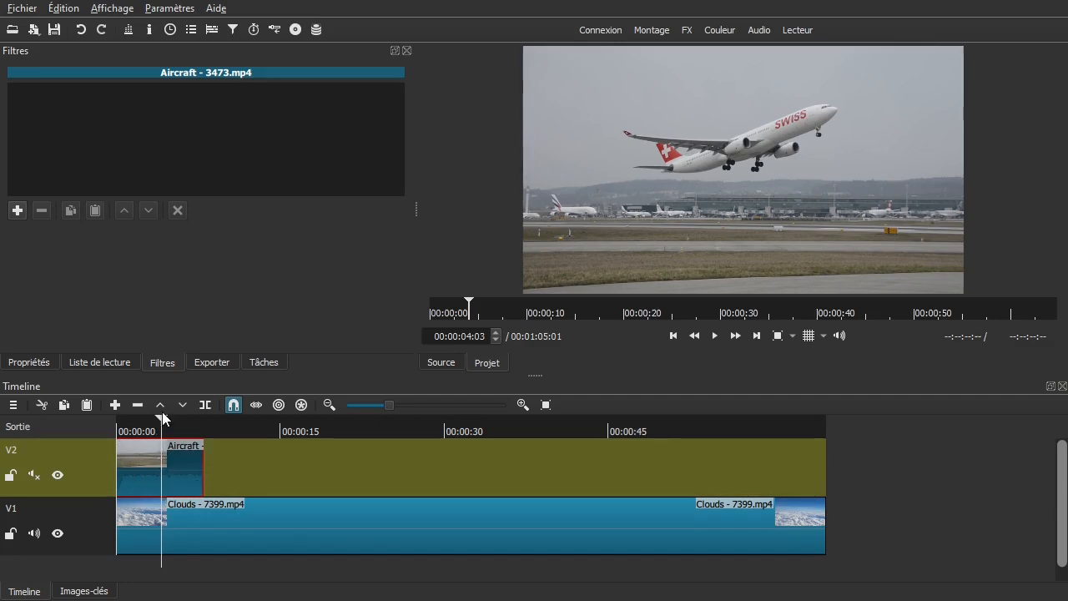
pyautogui.click(16, 210)
pyautogui.click(263, 114)
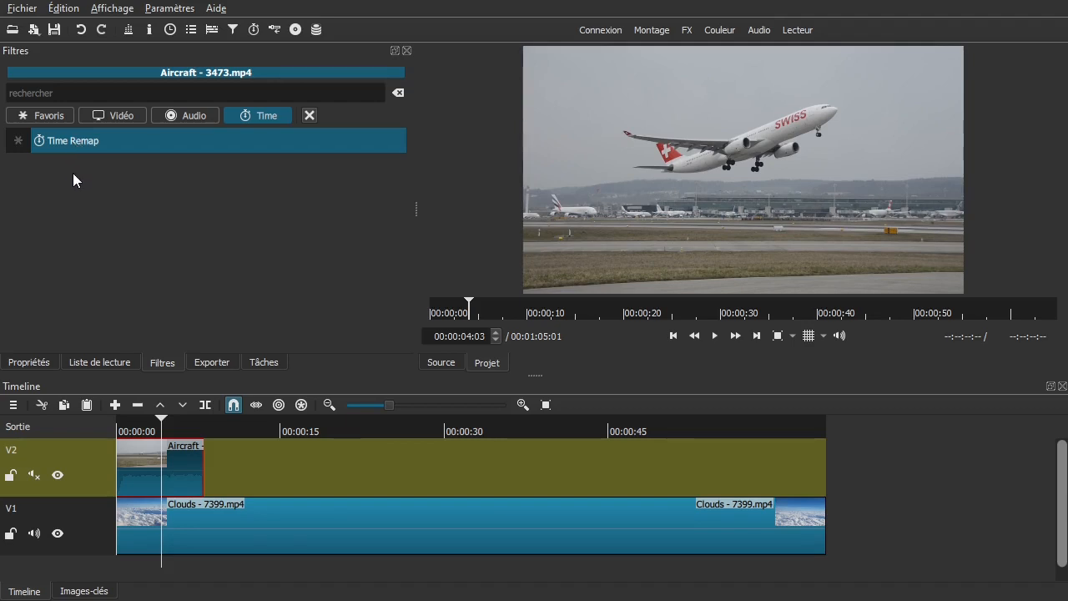
pyautogui.click(60, 142)
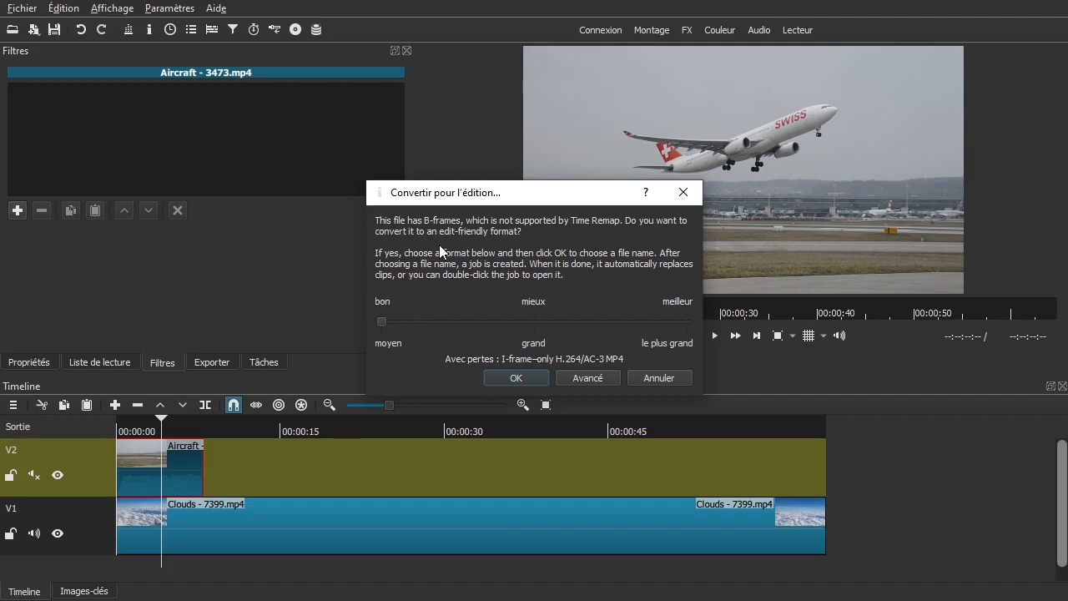
# Convert the Aircraft clip to an edit-friendly MP4 saved as Aircraft - 3473 - Converti in the Avion02 folder.
pyautogui.moveTo(464, 194); pyautogui.dragTo(597, 74)
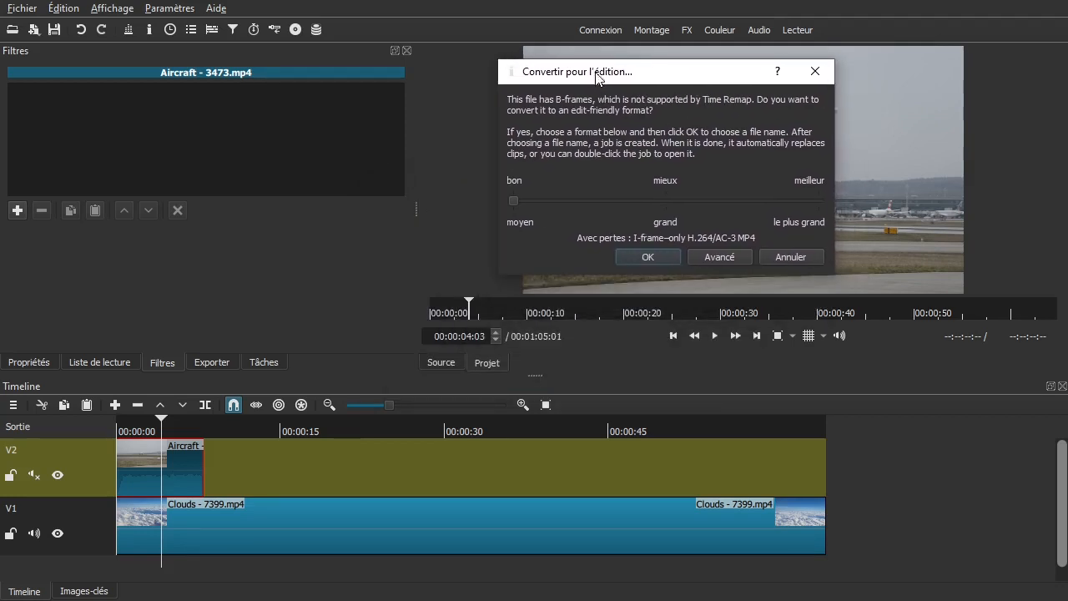
pyautogui.moveTo(514, 203); pyautogui.dragTo(587, 201)
pyautogui.click(641, 259)
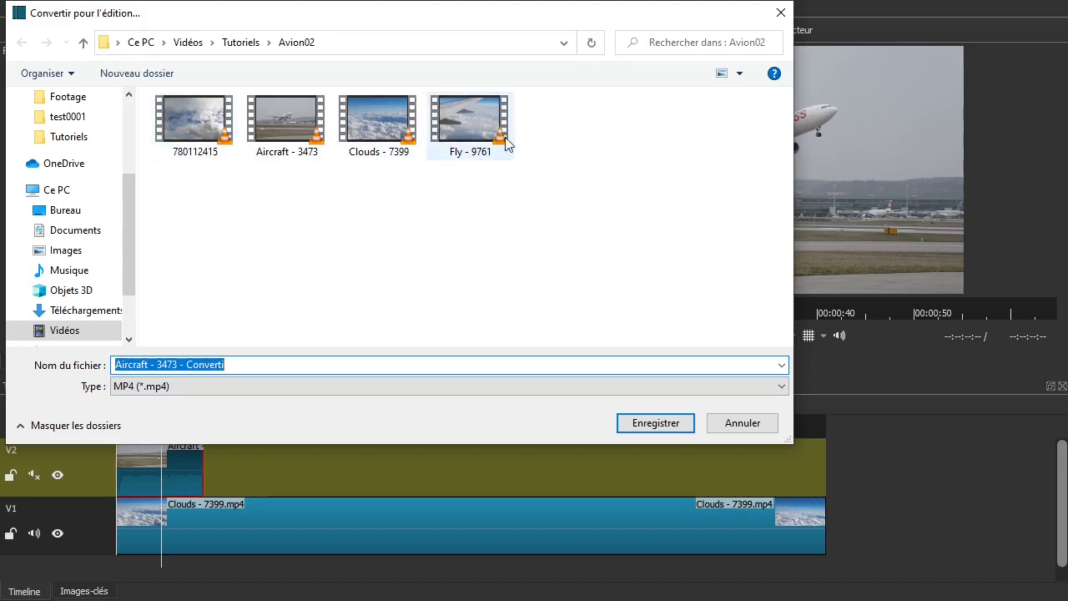
pyautogui.click(651, 430)
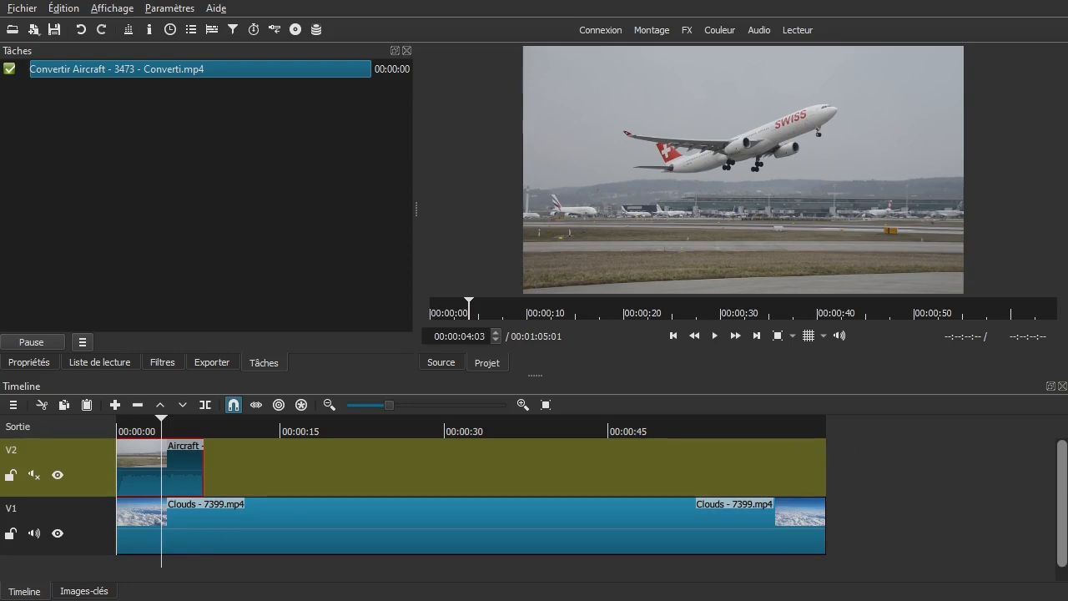
# Switch to File Explorer and locate the converted Aircraft - 3473 - Converti file in the Avion02 folder.
pyautogui.moveTo(1067, 50); pyautogui.dragTo(810, 61)
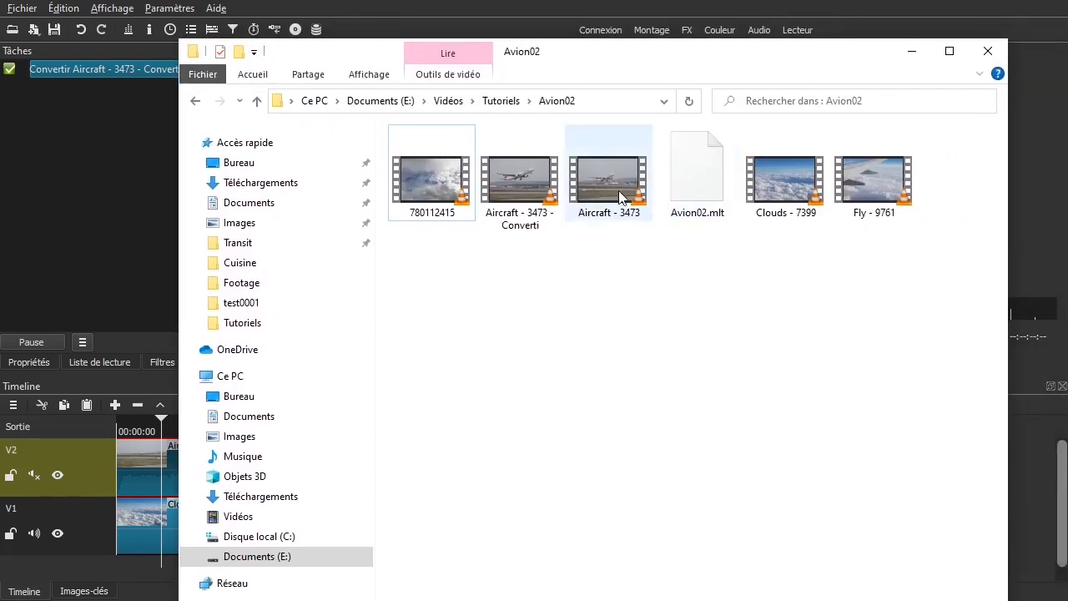
pyautogui.click(504, 227)
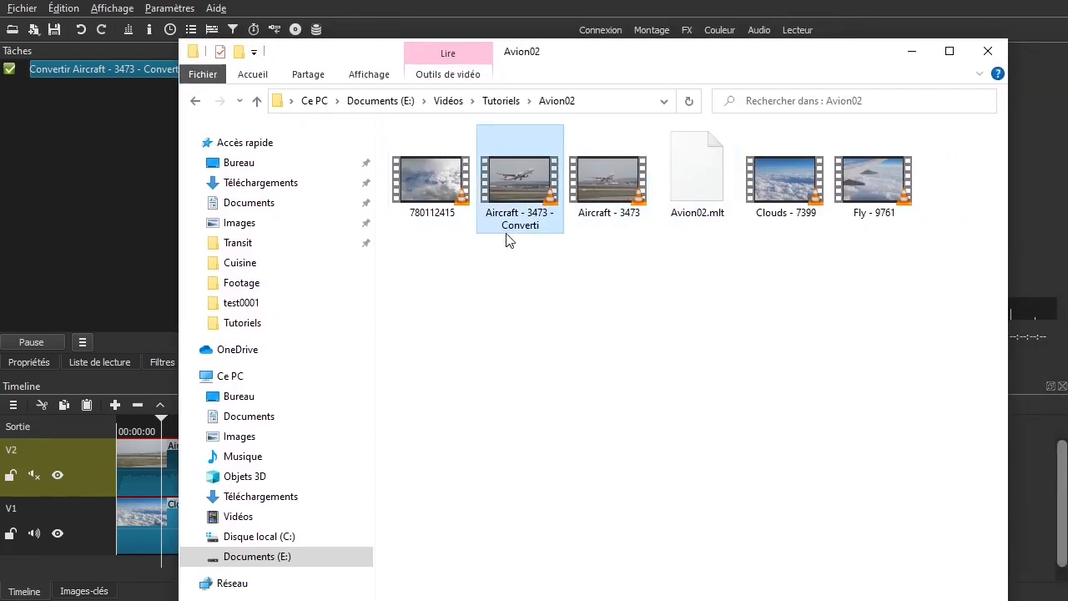
# Switch back to Shotcut and remove the original, unconverted Aircraft - 3473.mp4 from the playlist, keeping the converted clip.
pyautogui.moveTo(533, 58); pyautogui.dragTo(1067, 57)
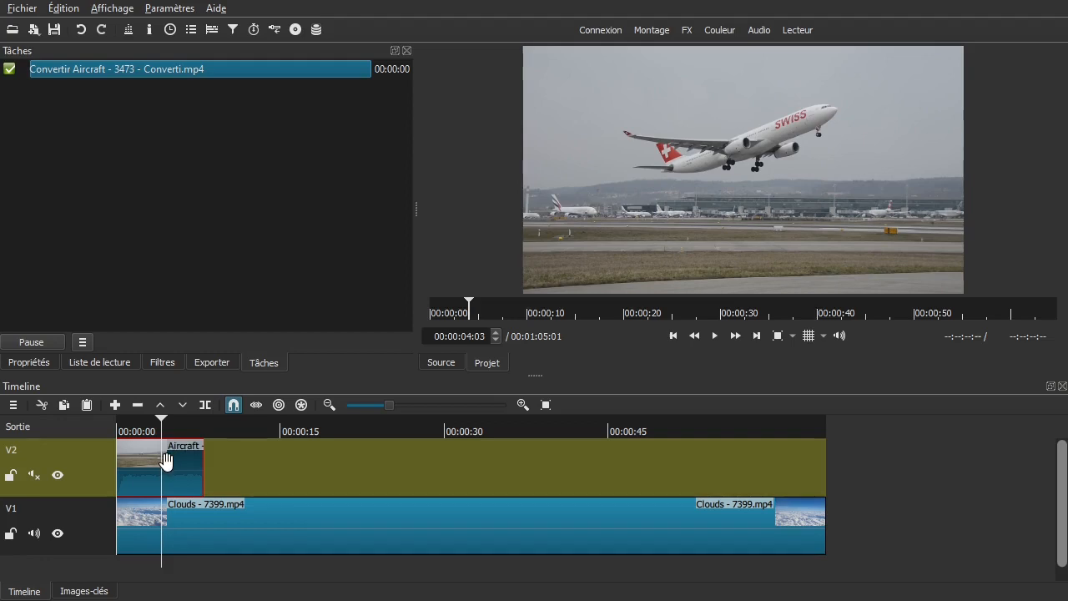
pyautogui.click(119, 362)
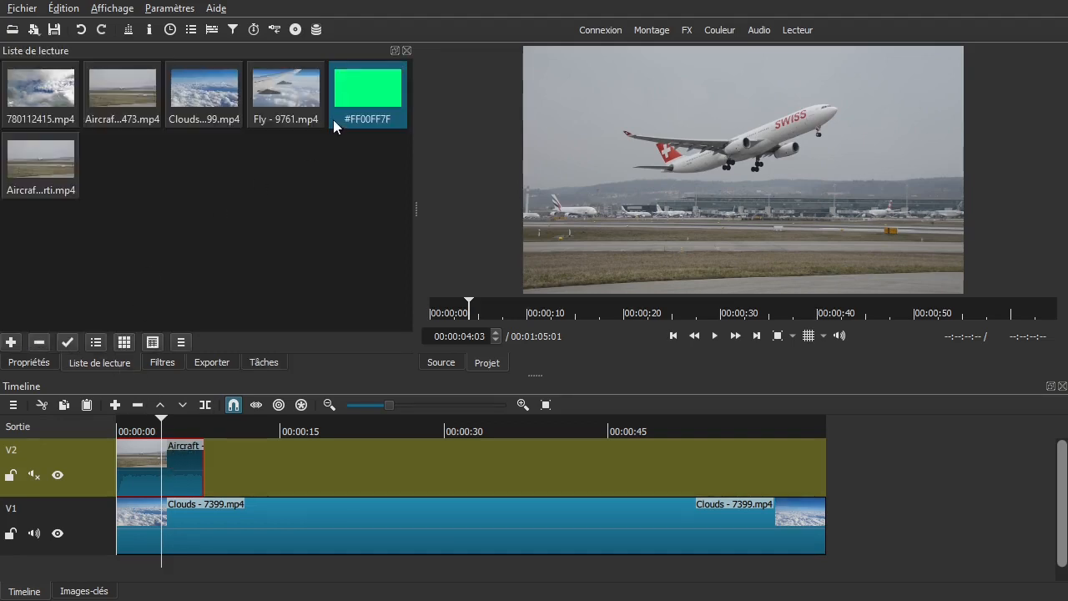
pyautogui.click(129, 99)
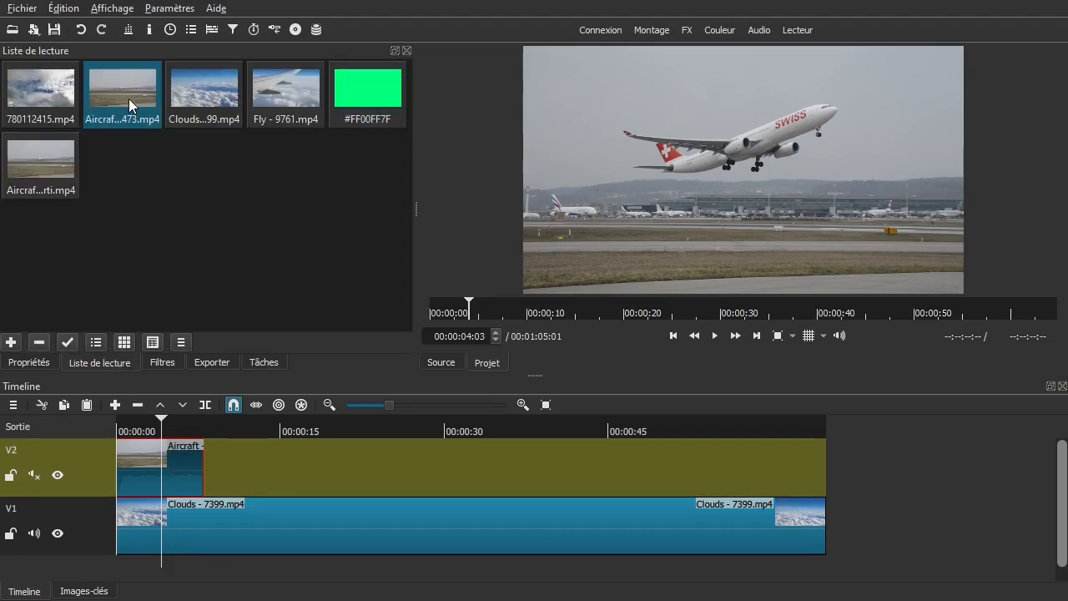
pyautogui.click(66, 160)
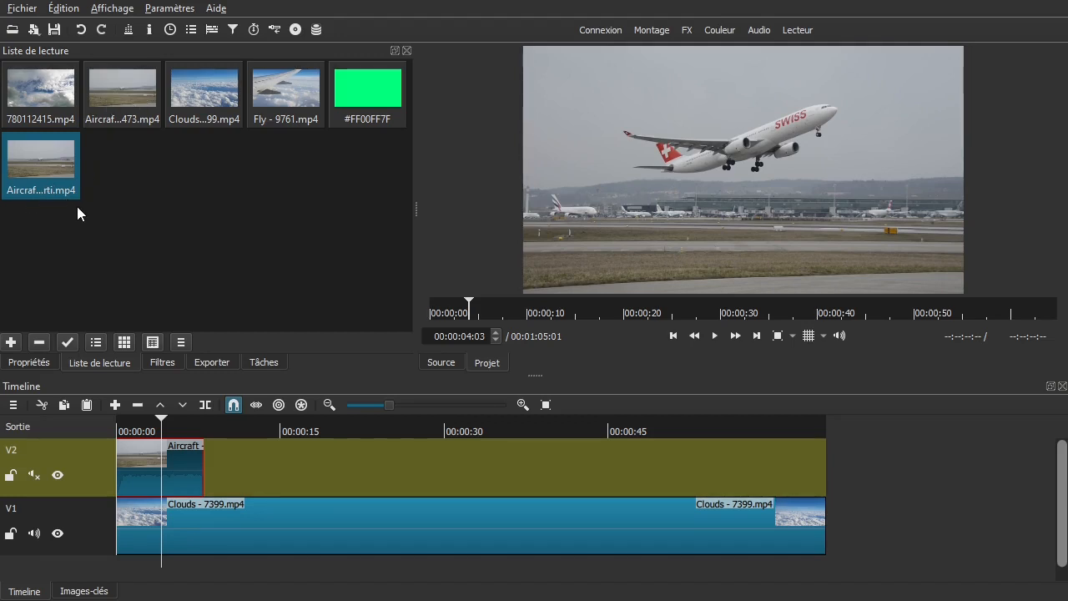
pyautogui.click(128, 94)
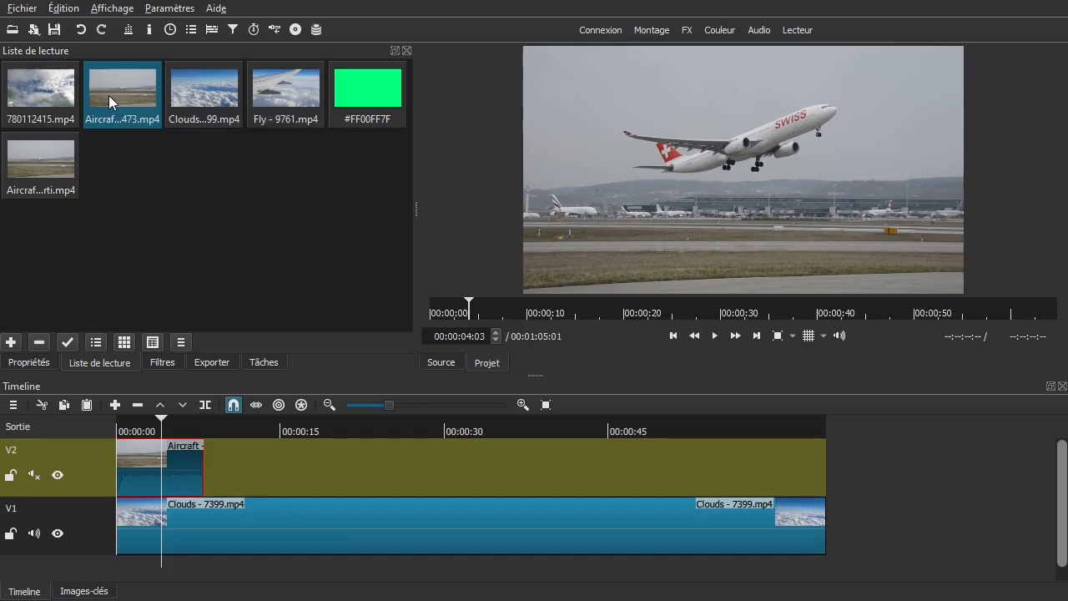
pyautogui.rightClick(109, 95)
pyautogui.click(121, 105)
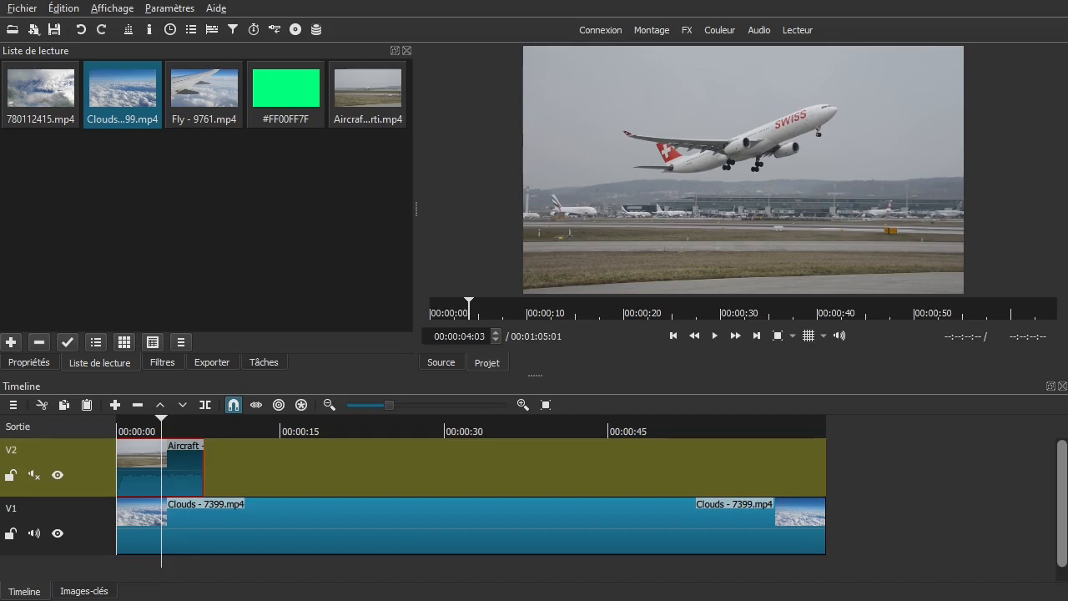
# Switch to File Explorer, select the original Aircraft - 3473 file in the Avion02 folder, and return to Shotcut.
pyautogui.moveTo(1067, 53); pyautogui.dragTo(846, 48)
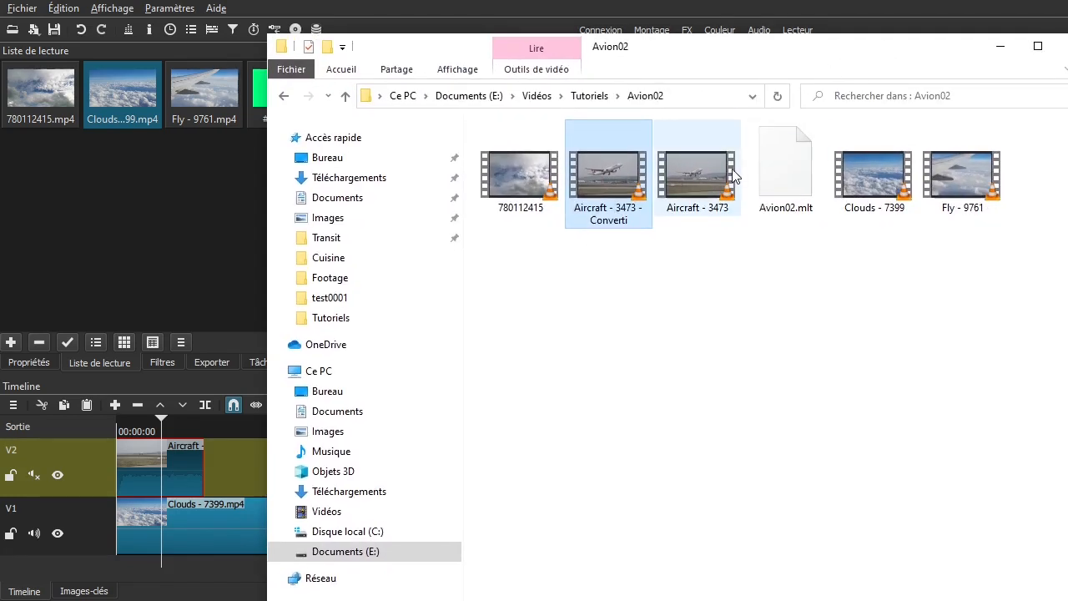
pyautogui.click(726, 179)
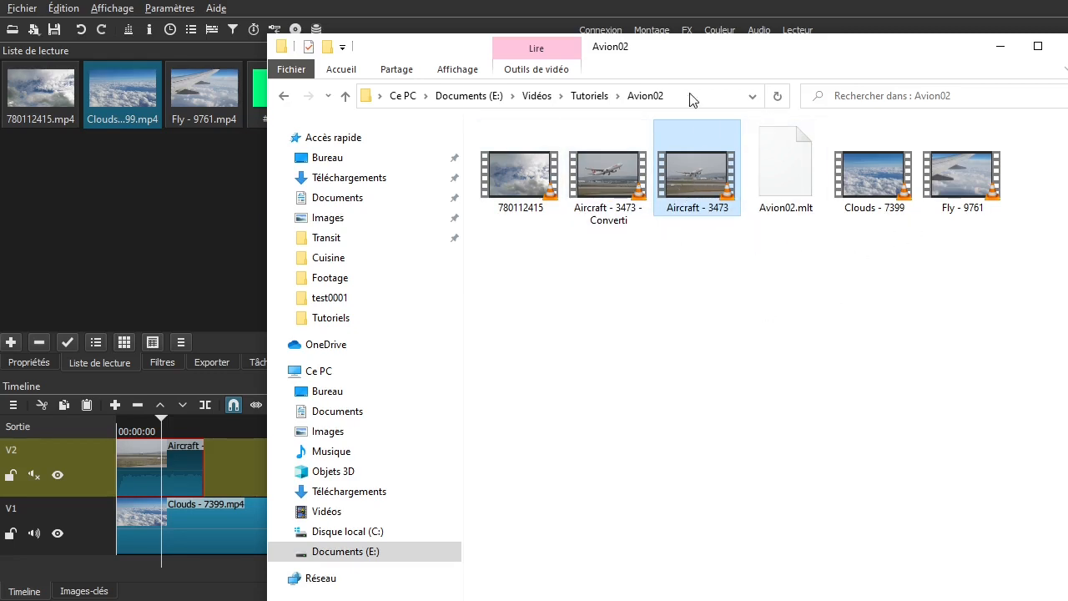
pyautogui.moveTo(639, 52); pyautogui.dragTo(1067, 53)
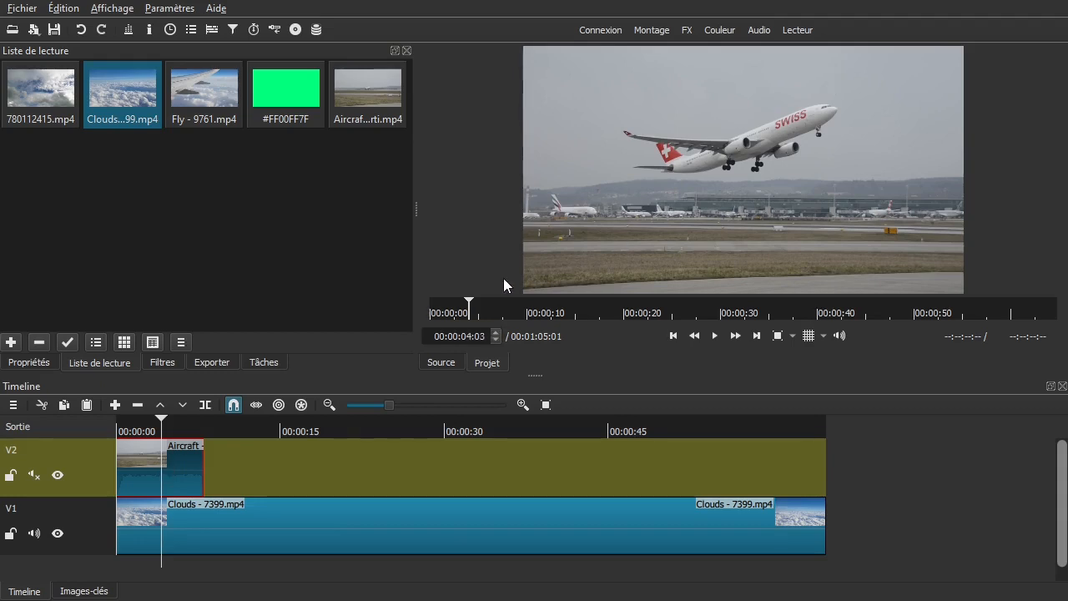
# Apply the Time Remap filter to the Aircraft - 3473 - Converti clip on track V2.
pyautogui.click(162, 363)
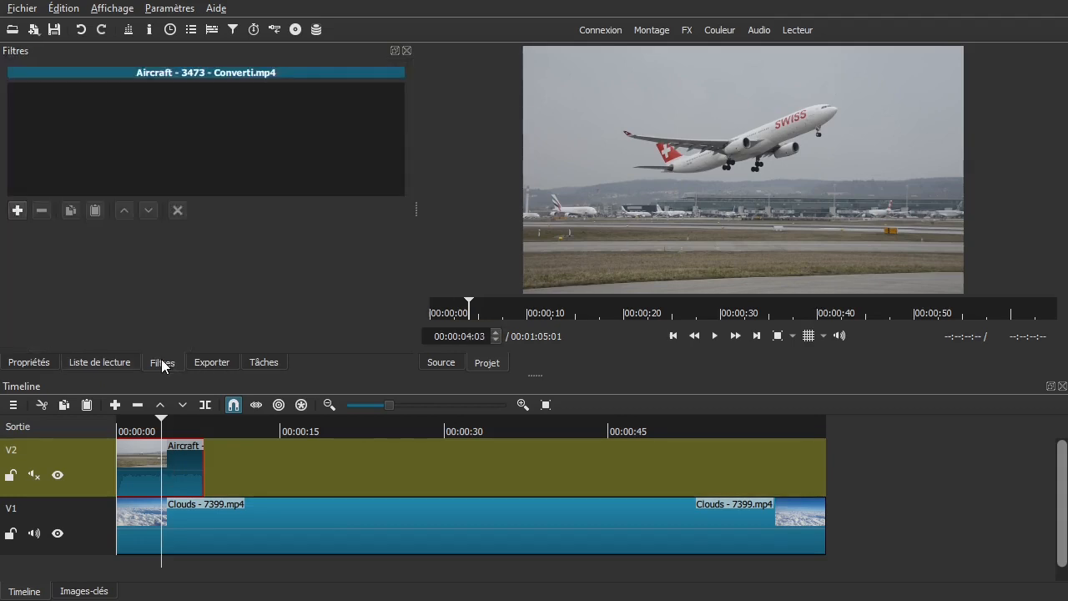
pyautogui.click(17, 213)
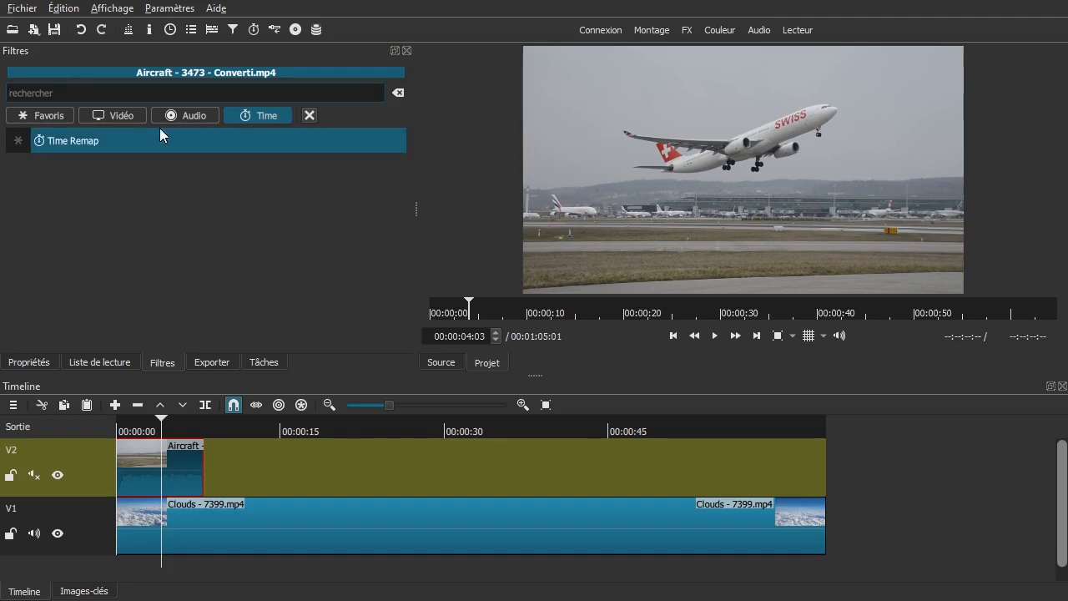
pyautogui.click(106, 140)
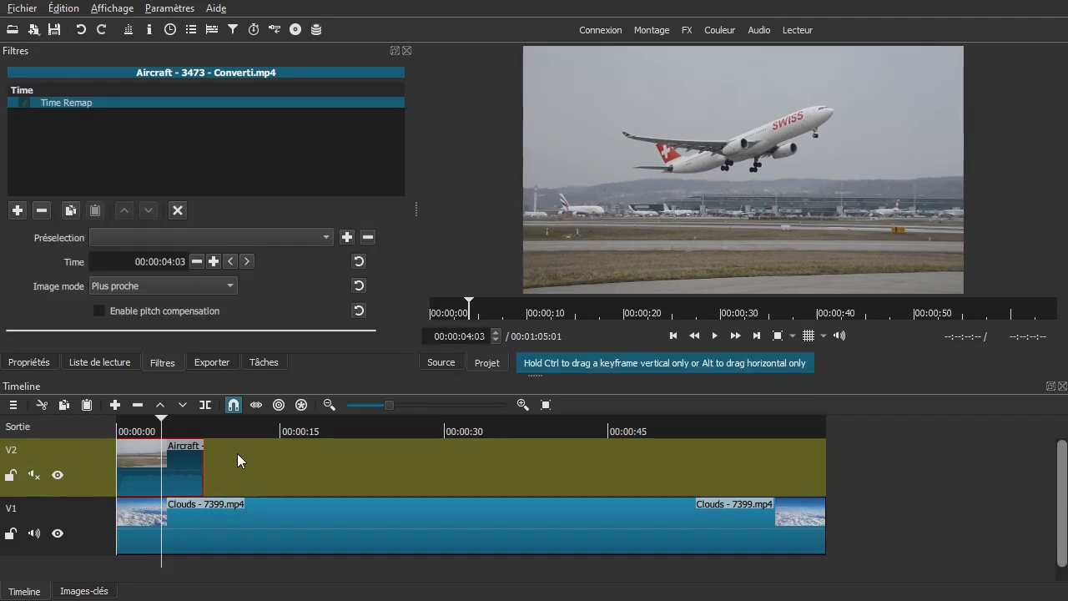
# Set the converted Aircraft clip's duration to 00:00:16:01 and extend its end on track V2 to that length.
pyautogui.click(30, 362)
pyautogui.tripleClick(90, 194)
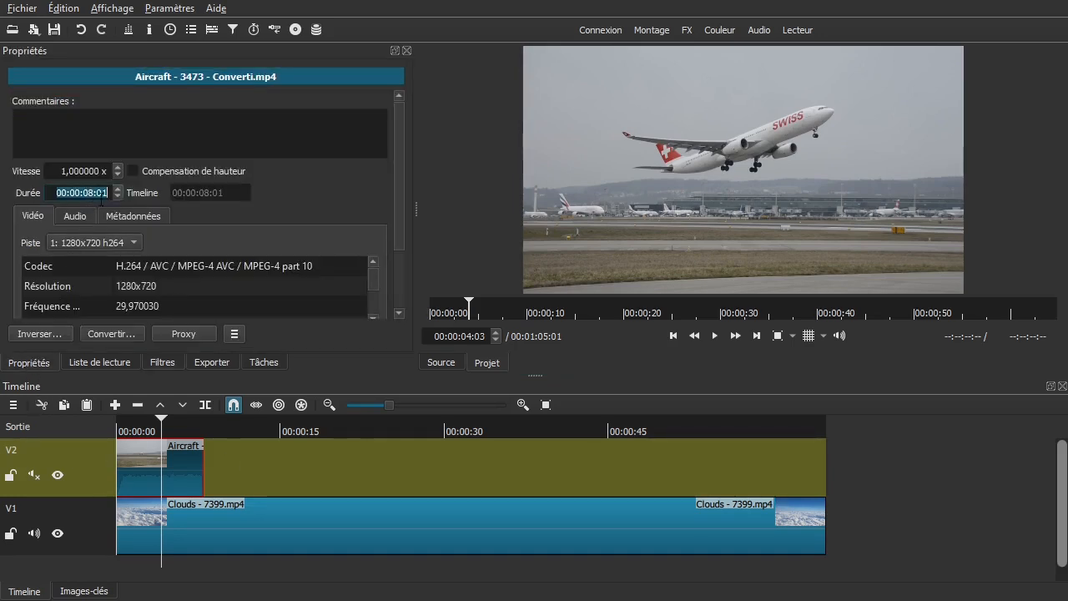
pyautogui.press('Left')
pyautogui.press('Left')
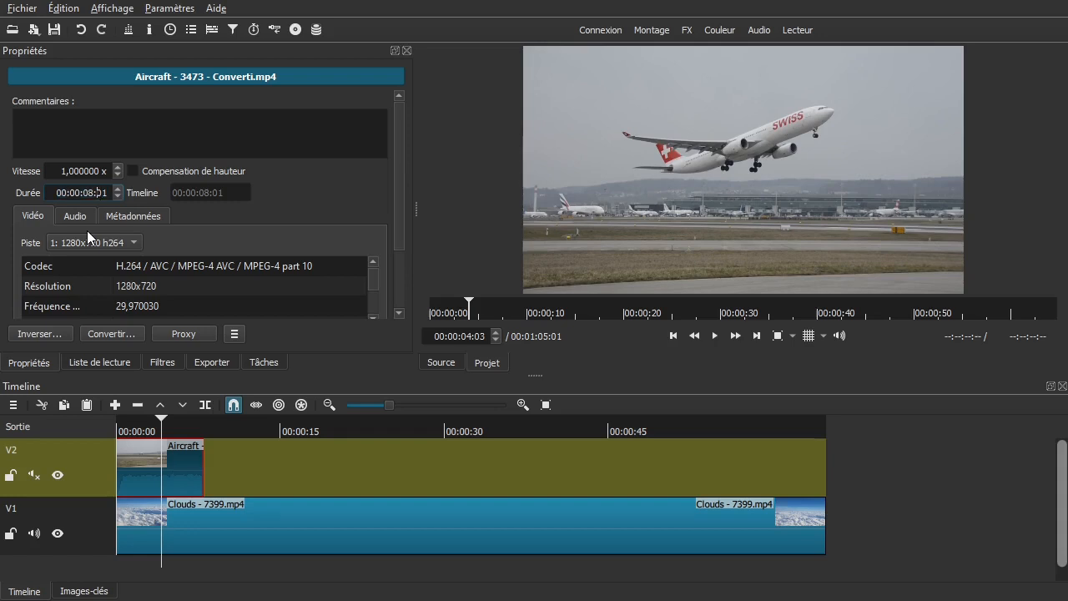
pyautogui.press('Left')
pyautogui.press('Left')
pyautogui.write('16')
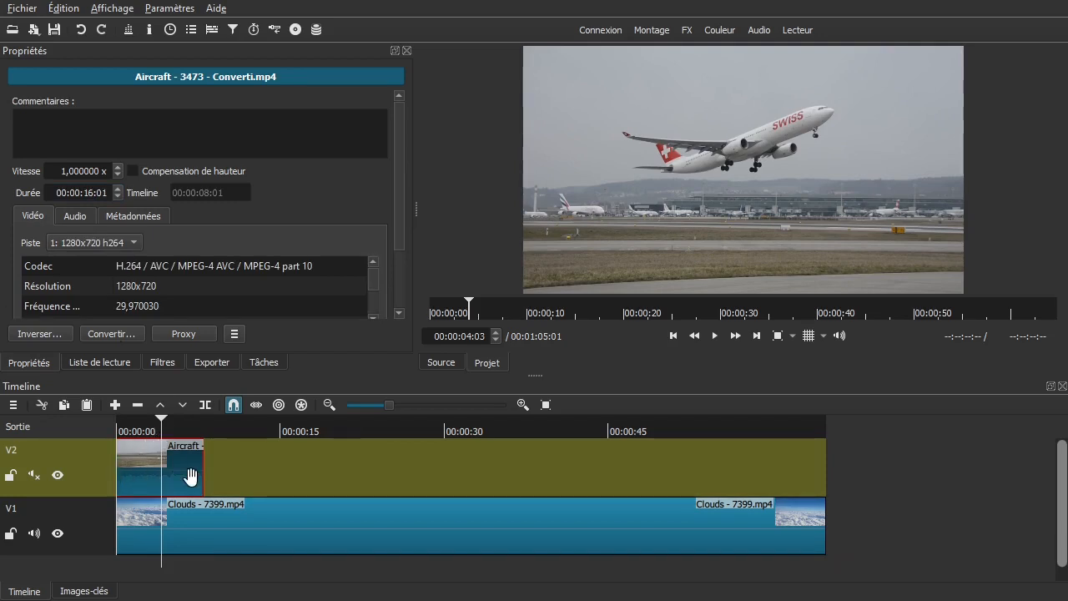
pyautogui.moveTo(202, 472); pyautogui.dragTo(397, 473)
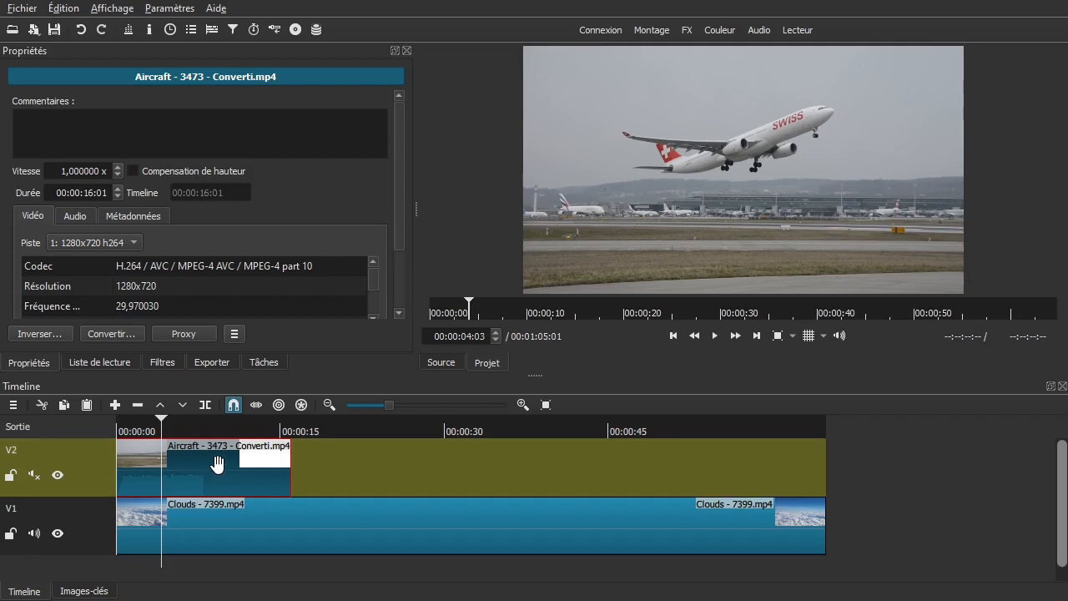
# Play the extended Aircraft clip on the timeline to review the added part after about 8 seconds.
pyautogui.click(199, 477)
pyautogui.moveTo(192, 480)
pyautogui.mouseDown()
pyautogui.moveTo(179, 481)
pyautogui.moveTo(195, 480)
pyautogui.mouseUp()
pyautogui.press('space')
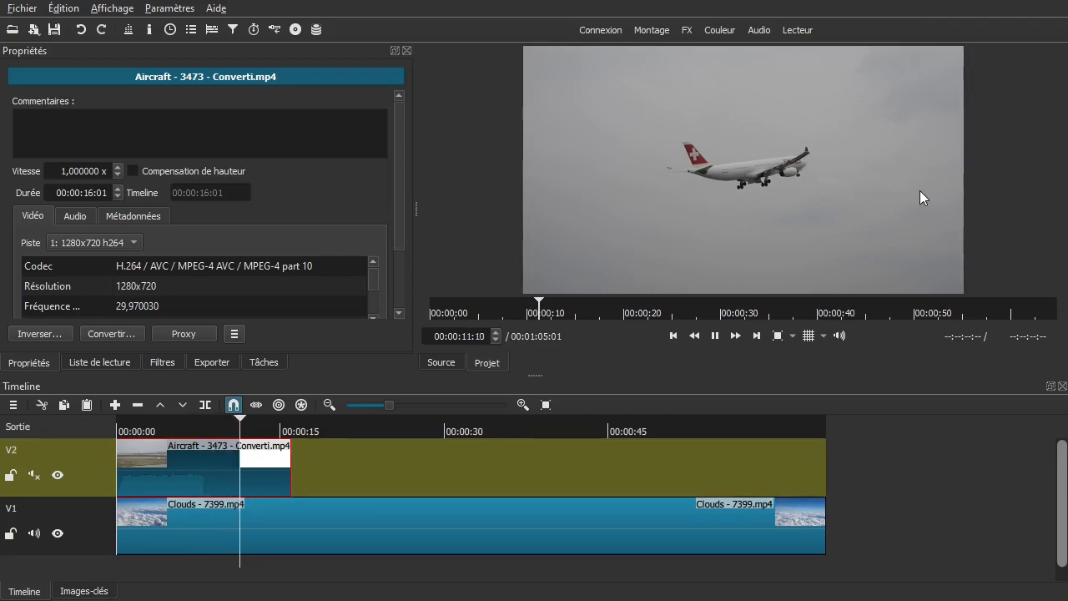
pyautogui.press('space')
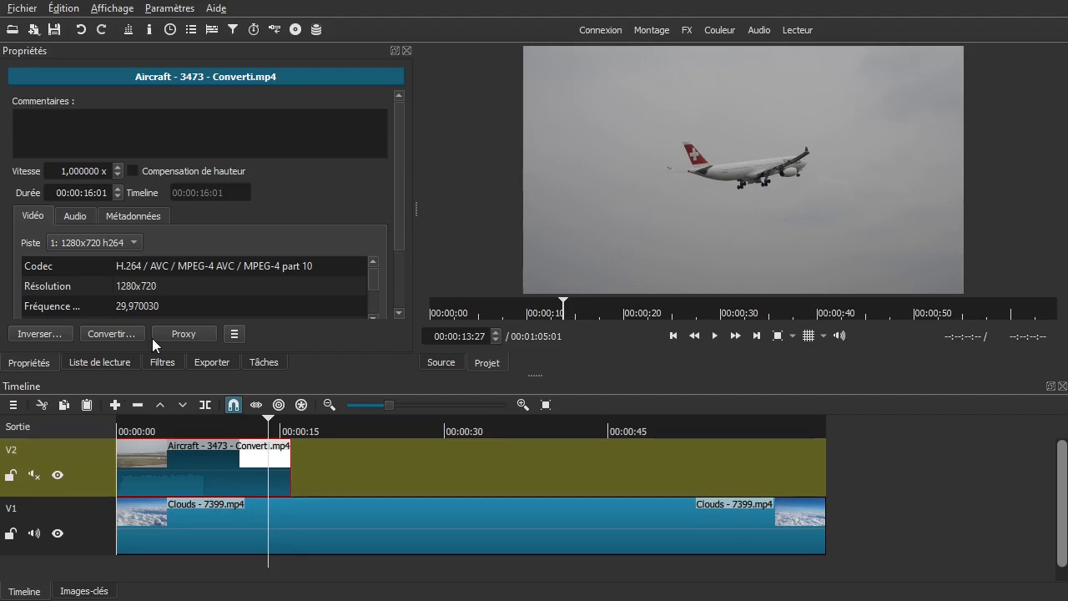
# Open the Time Remap filter's keyframes with a widened filter panel and examine the stretch following the 8-second keyframe.
pyautogui.click(148, 362)
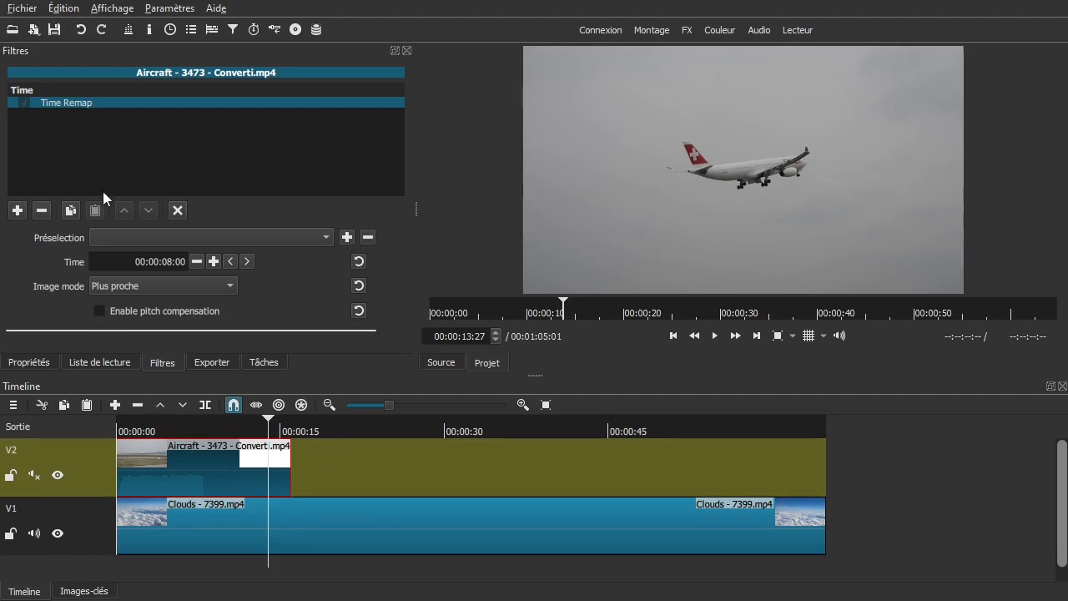
pyautogui.moveTo(414, 206); pyautogui.dragTo(619, 214)
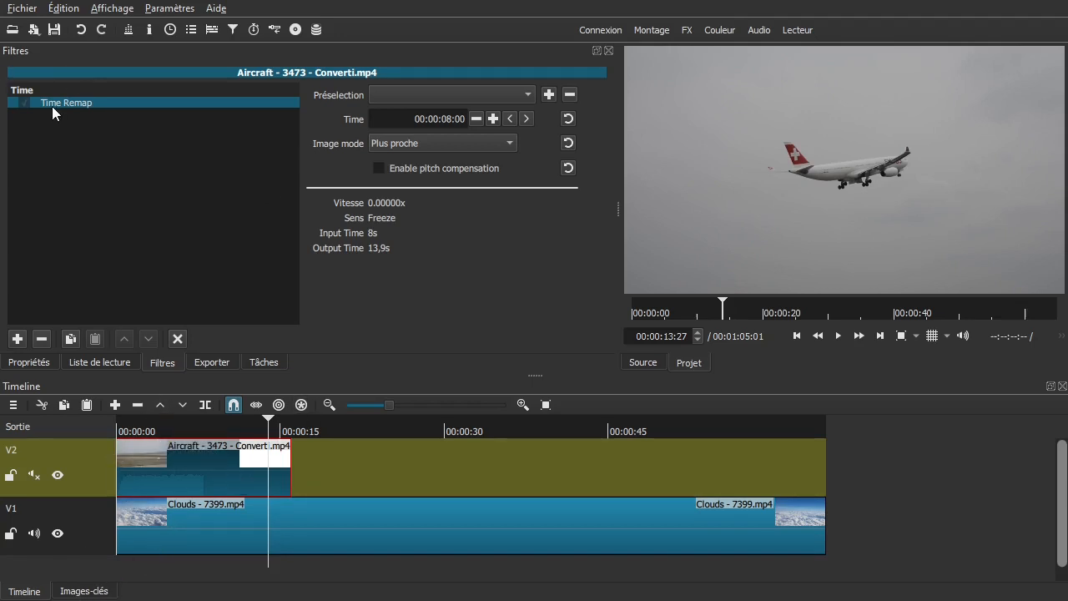
pyautogui.click(66, 592)
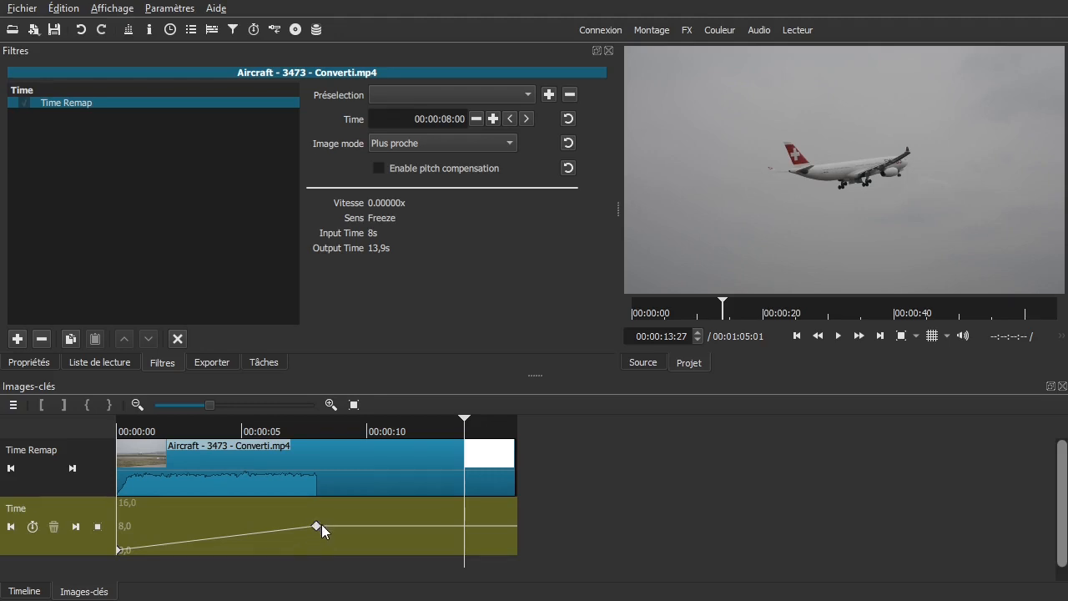
pyautogui.moveTo(321, 534)
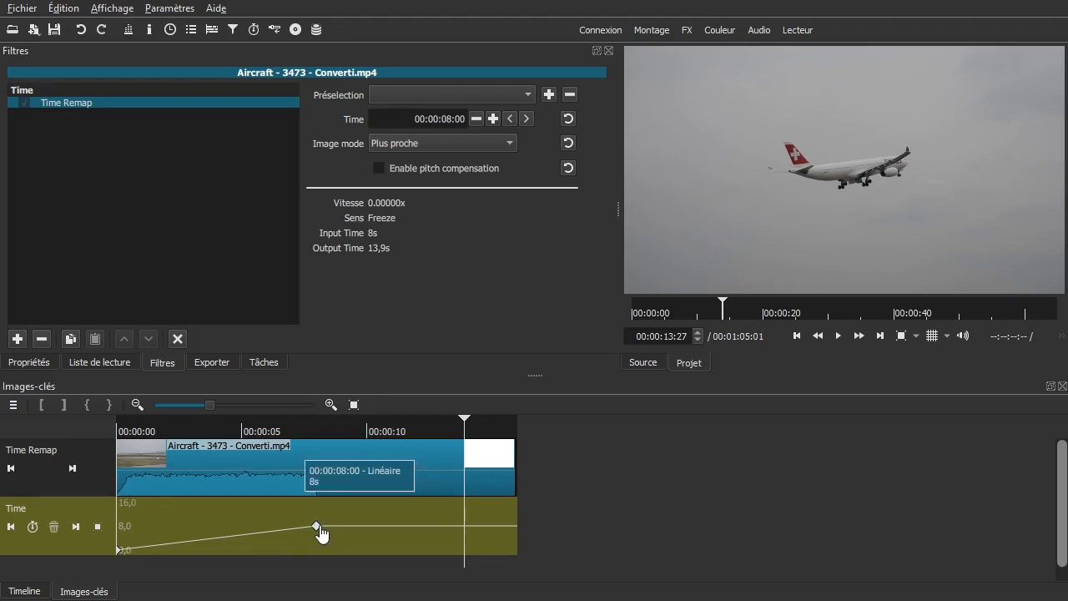
pyautogui.moveTo(513, 531); pyautogui.dragTo(375, 541)
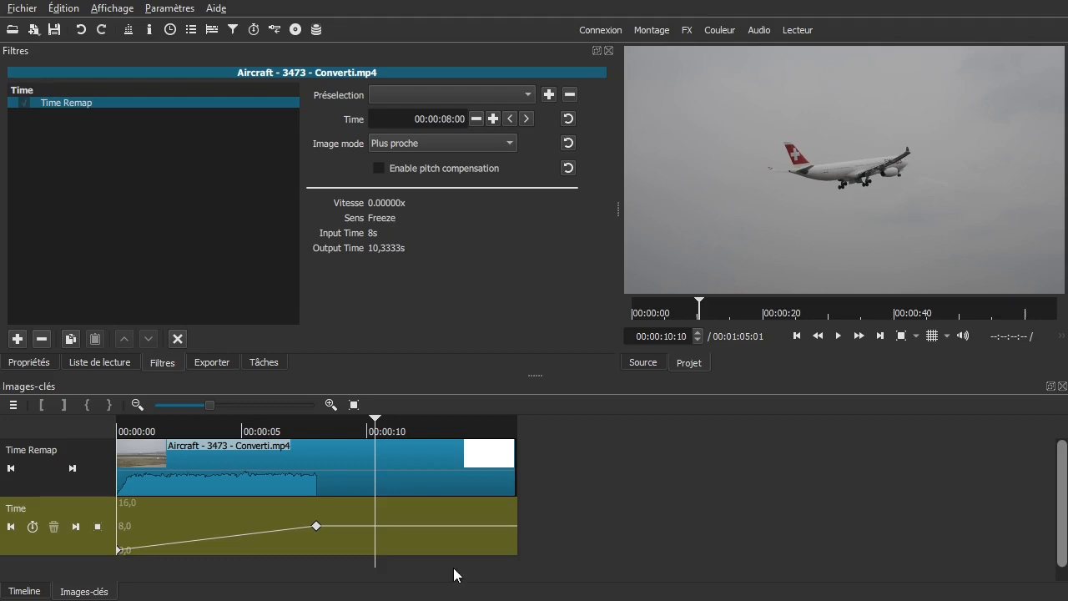
pyautogui.click(316, 575)
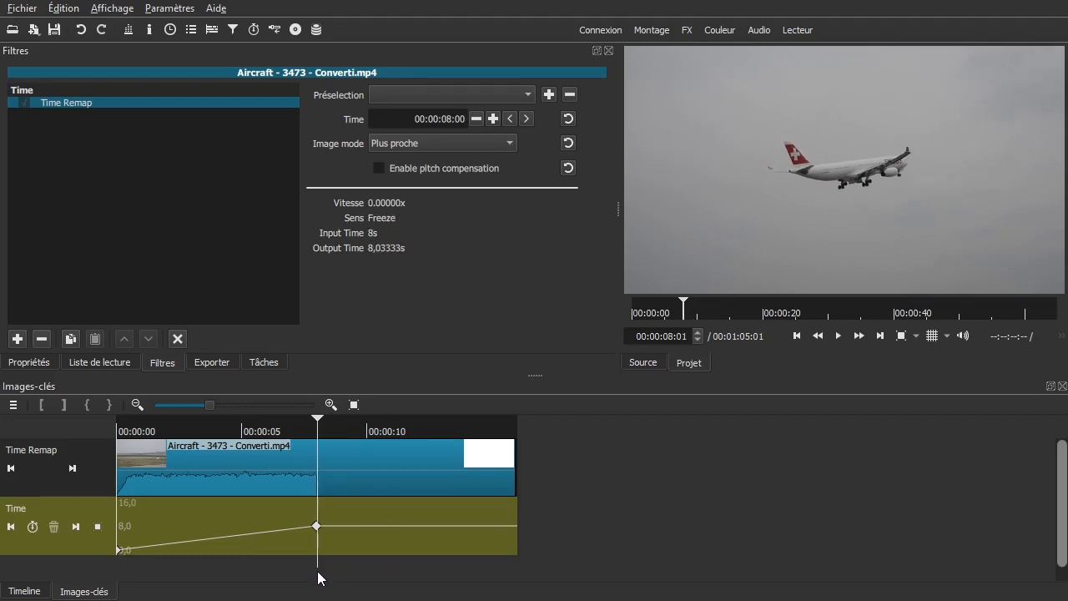
pyautogui.moveTo(318, 575); pyautogui.dragTo(503, 565)
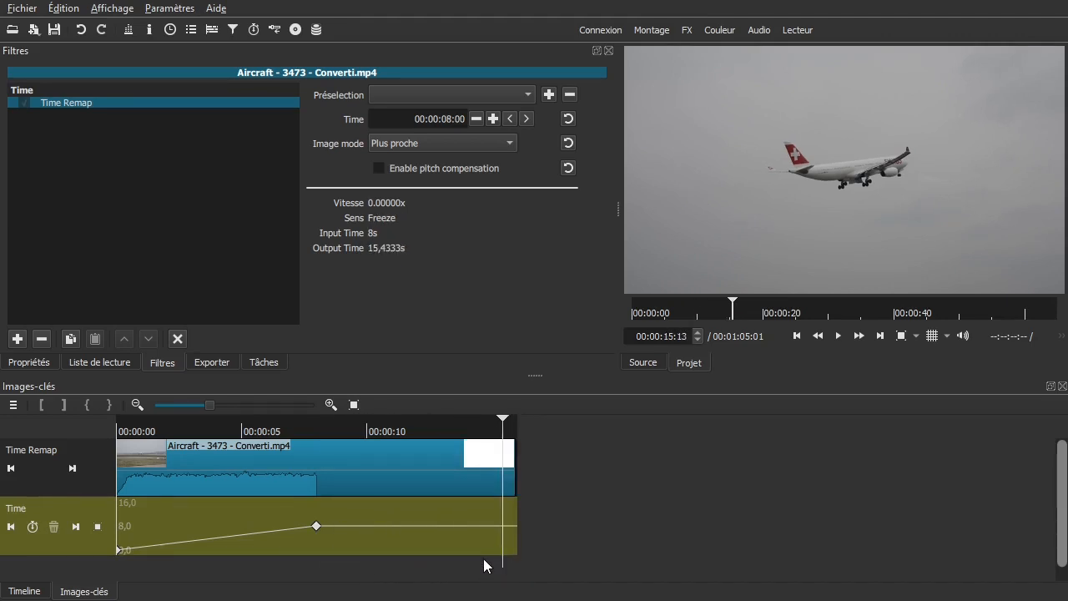
# Add a Time keyframe with a value of 8 s at the clip's end and delete the keyframe at 00:00:08:00.
pyautogui.hotkey('alt', 'Right')
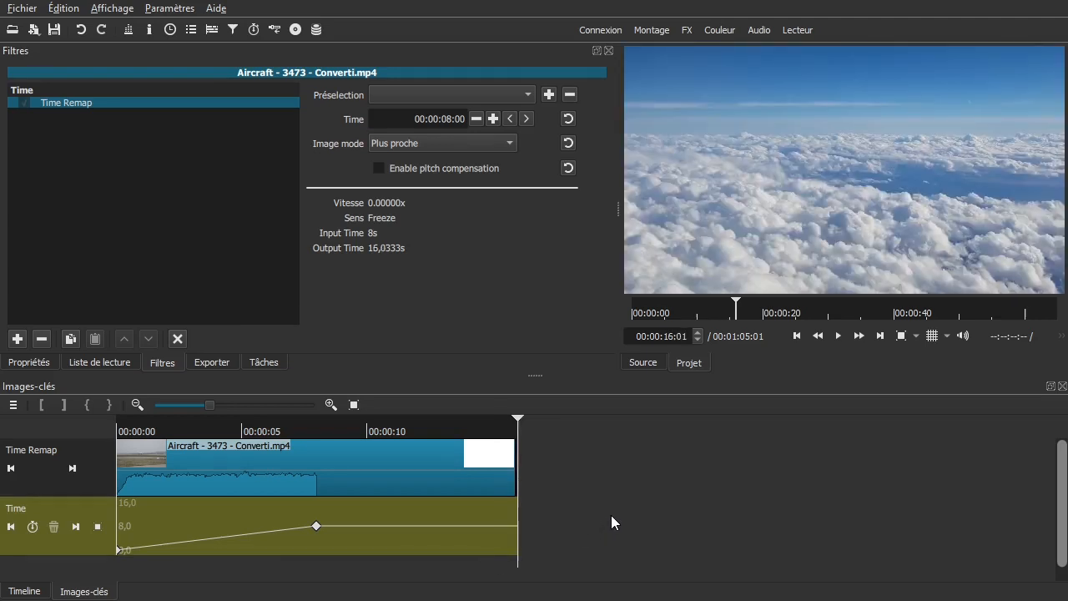
pyautogui.press('Left')
pyautogui.press('Right')
pyautogui.moveTo(561, 526); pyautogui.dragTo(460, 531)
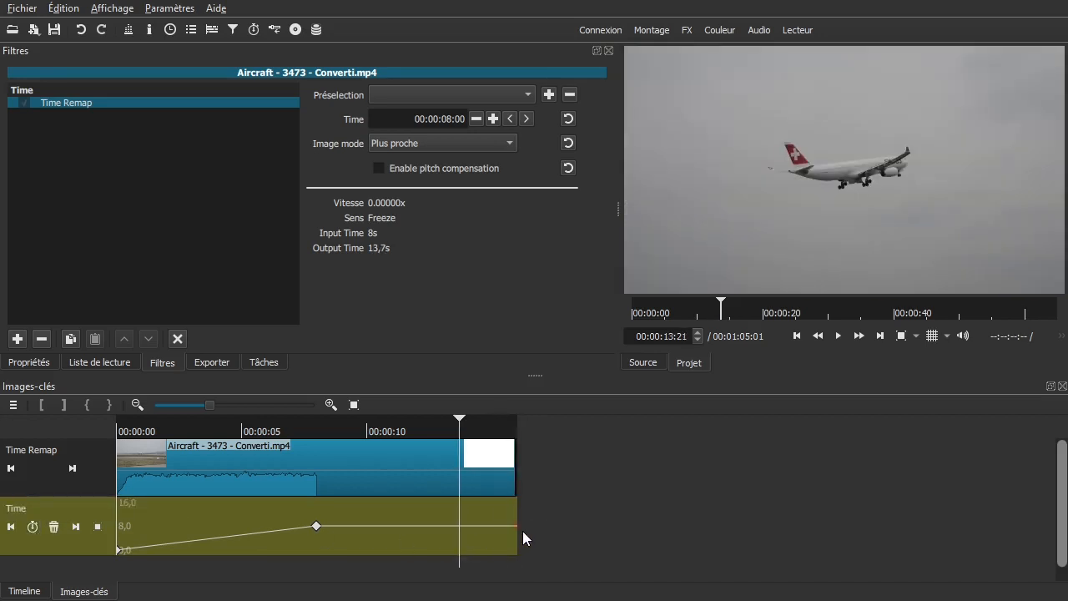
pyautogui.moveTo(340, 564); pyautogui.dragTo(394, 572)
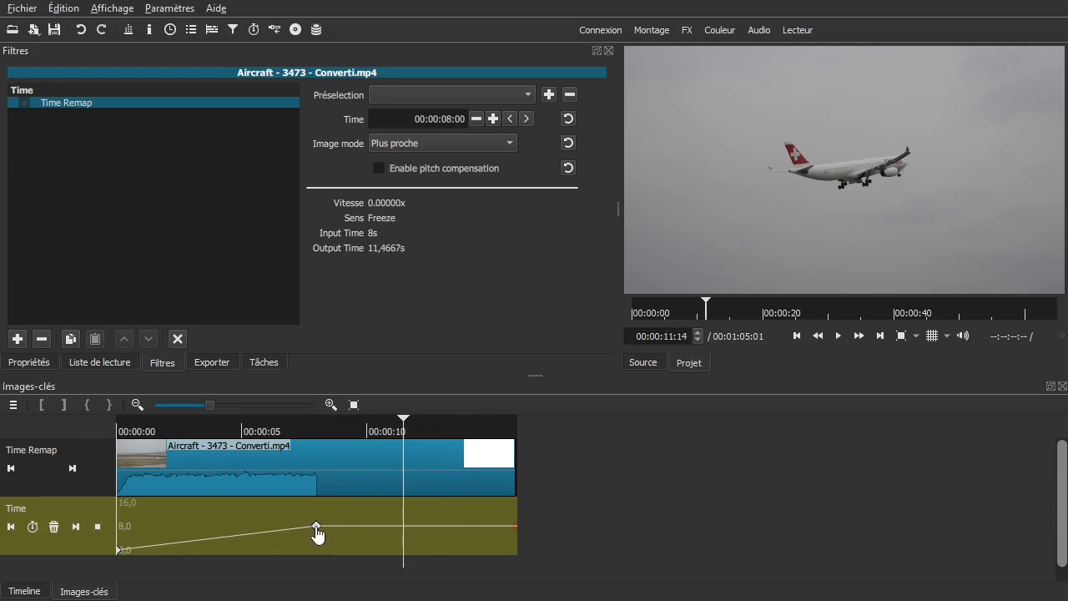
pyautogui.click(316, 527)
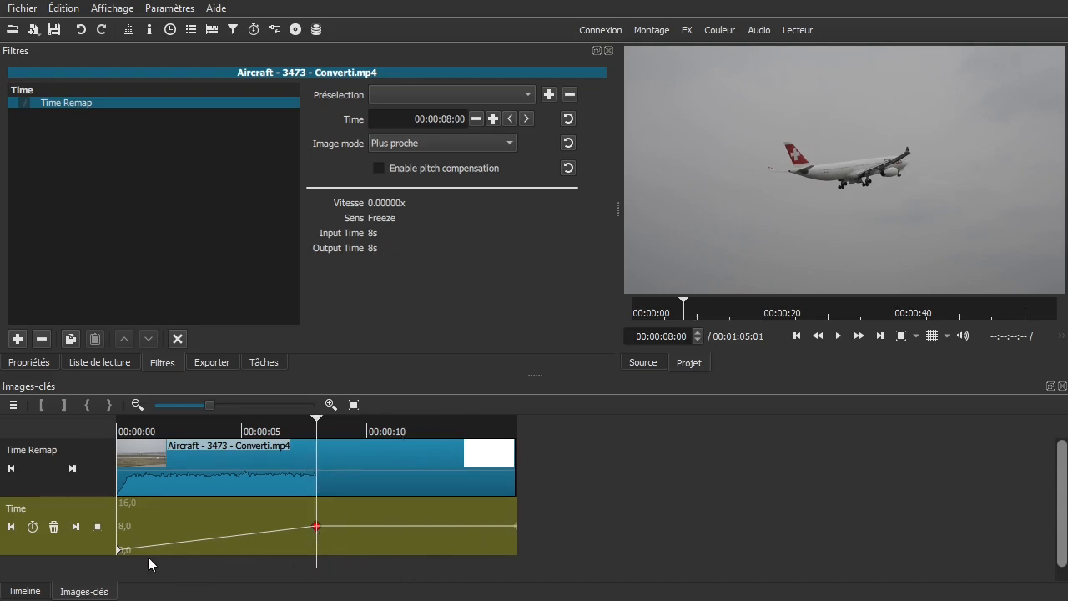
pyautogui.click(53, 526)
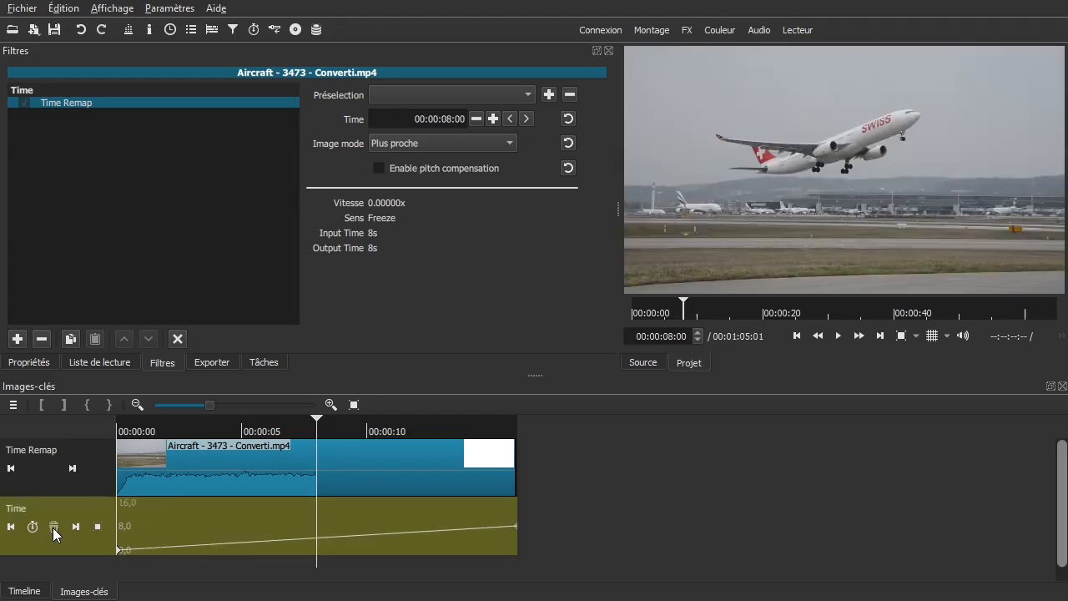
# Check the Time value at the clip's last frame and scale the keyframe graph to the curve's value range.
pyautogui.moveTo(209, 573); pyautogui.dragTo(519, 576)
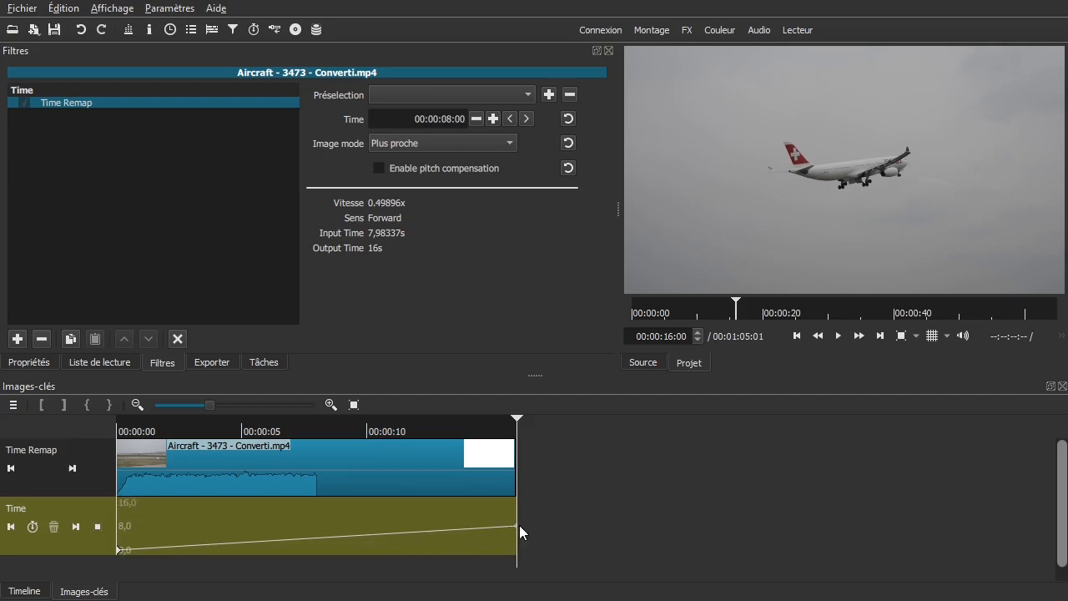
pyautogui.moveTo(521, 567)
pyautogui.mouseDown()
pyautogui.moveTo(500, 572)
pyautogui.moveTo(518, 570)
pyautogui.mouseUp()
pyautogui.click(98, 526)
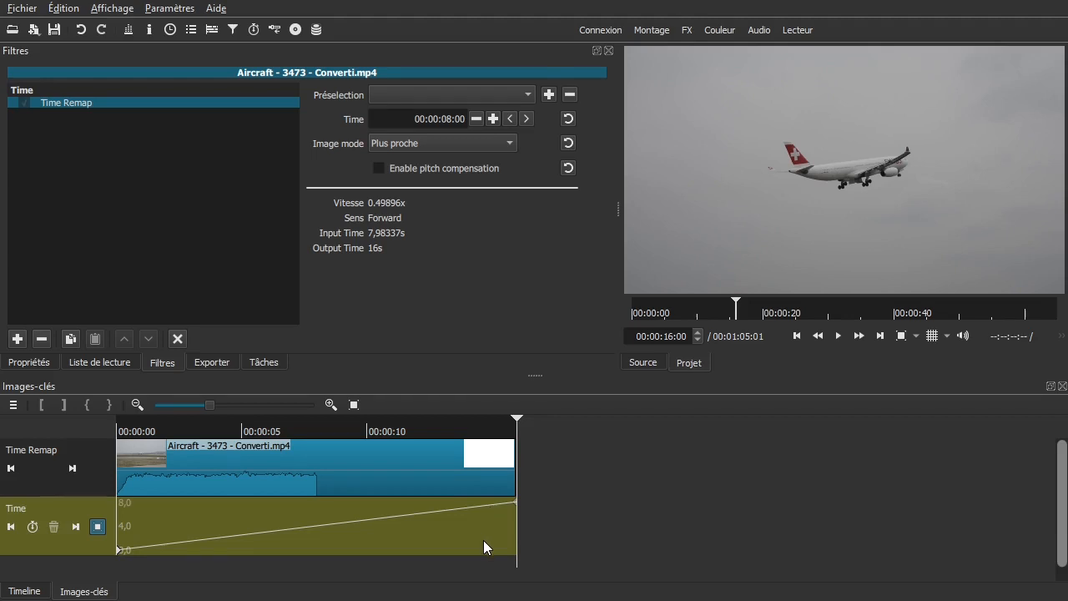
# Play the remapped Aircraft clip from its start to review the slow motion.
pyautogui.moveTo(355, 568); pyautogui.dragTo(116, 568)
pyautogui.press('space')
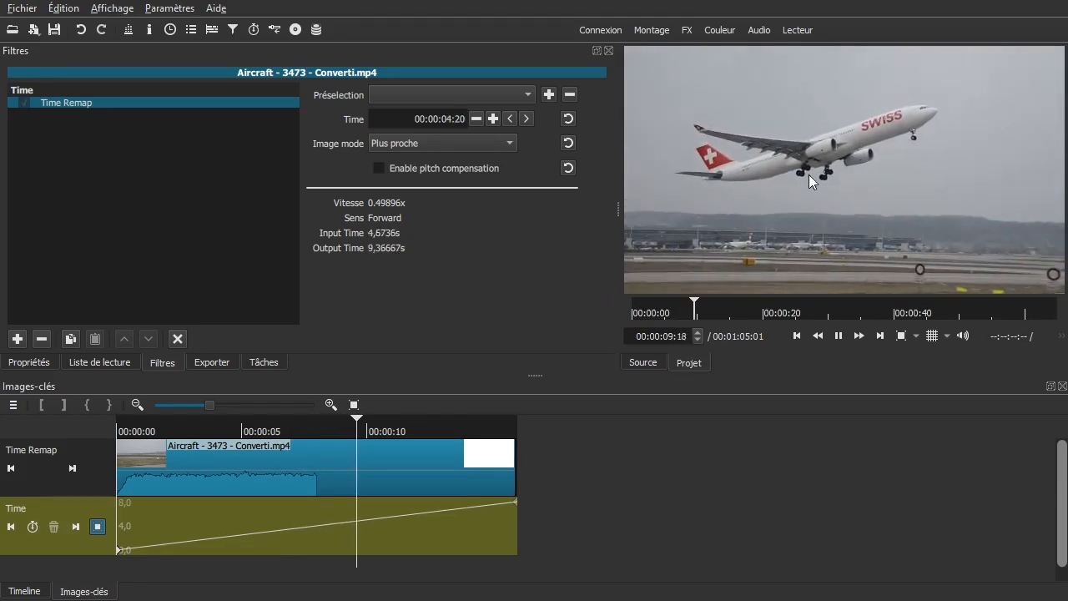
pyautogui.press('space')
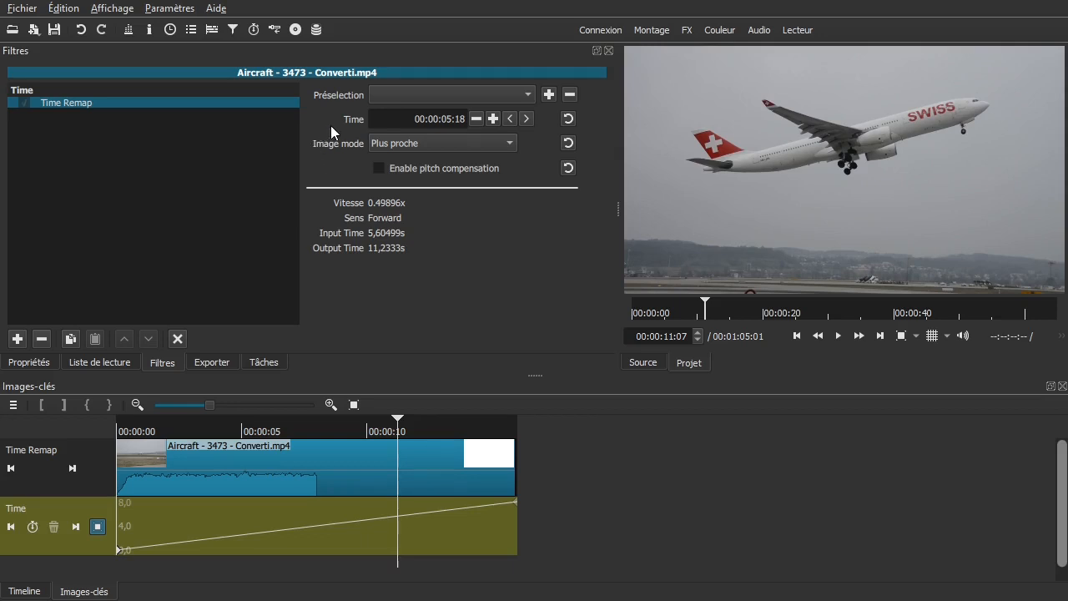
# Set the Time Remap image mode to Blend and play the Aircraft clip to check the blended frames.
pyautogui.click(390, 143)
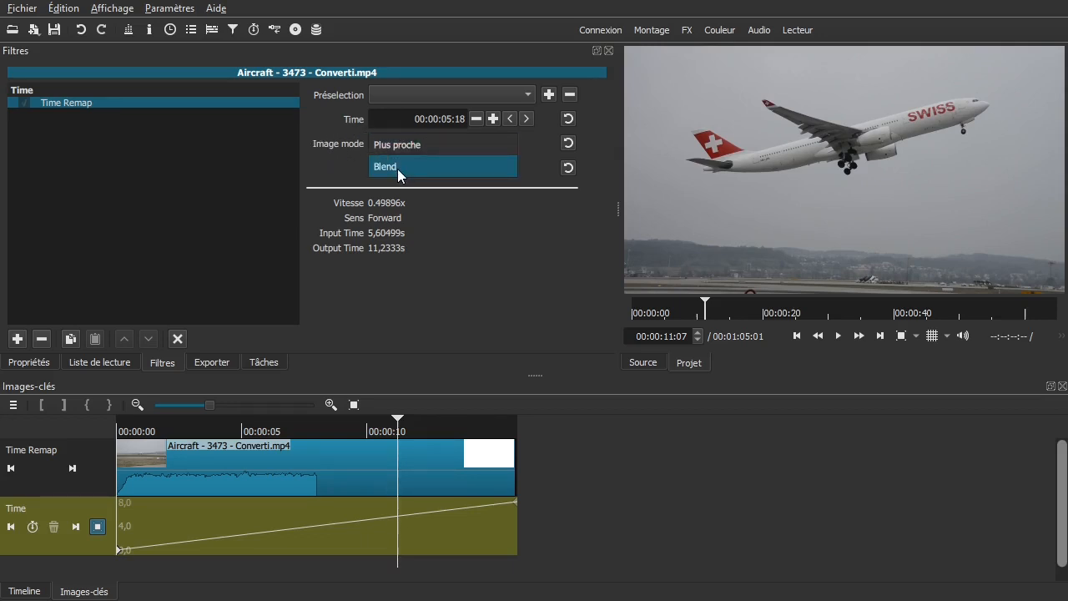
pyautogui.click(397, 167)
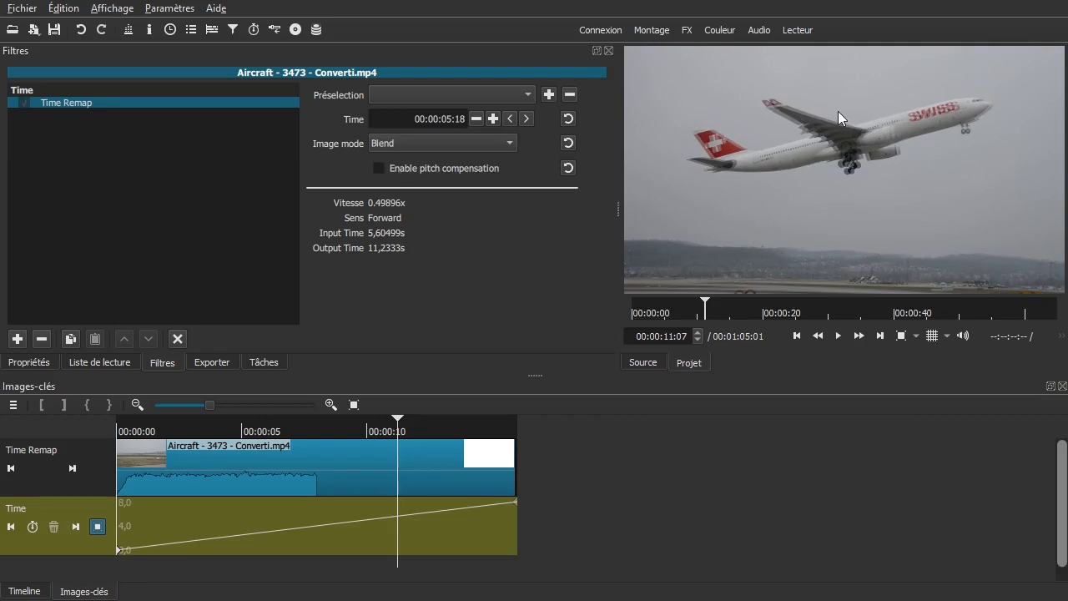
pyautogui.moveTo(276, 576); pyautogui.dragTo(100, 585)
pyautogui.press('space')
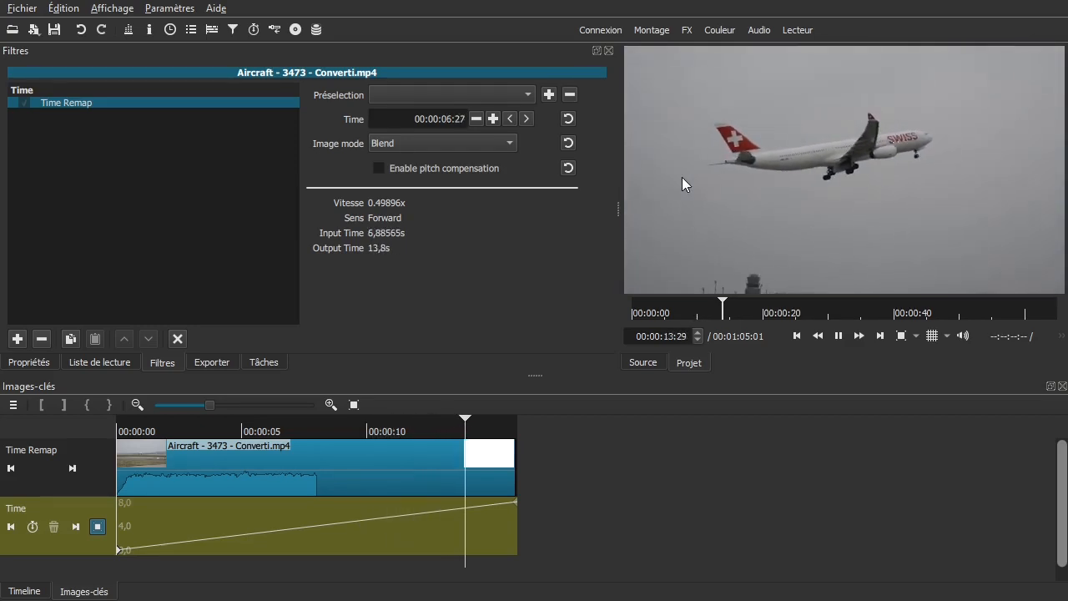
pyautogui.press('space')
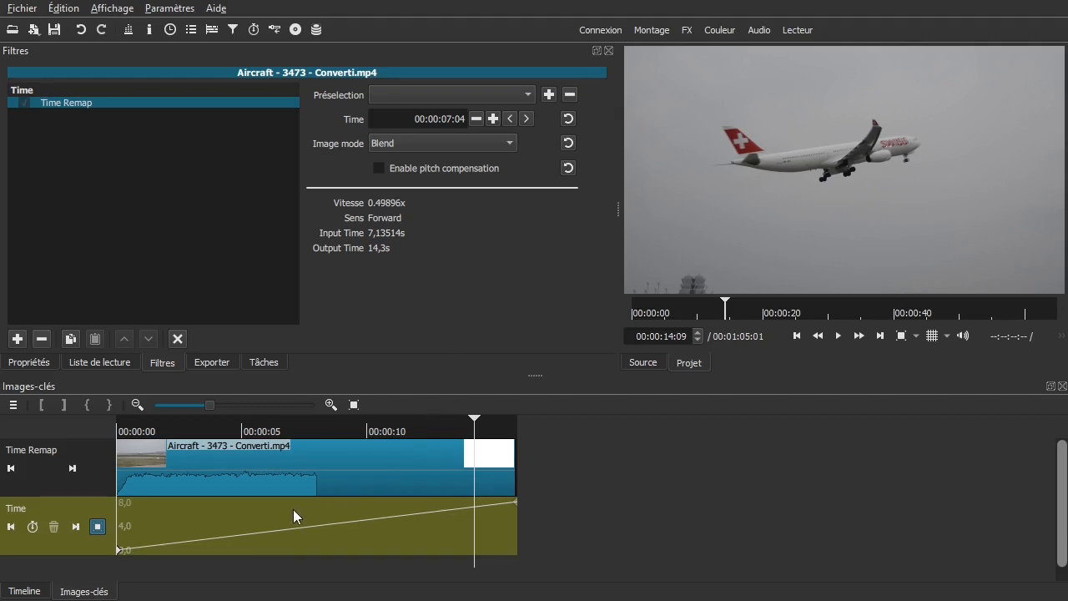
# Return to the project timeline and play the slowed Aircraft clip from the start to past its end.
pyautogui.click(26, 593)
pyautogui.click(254, 467)
pyautogui.moveTo(255, 469); pyautogui.dragTo(114, 481)
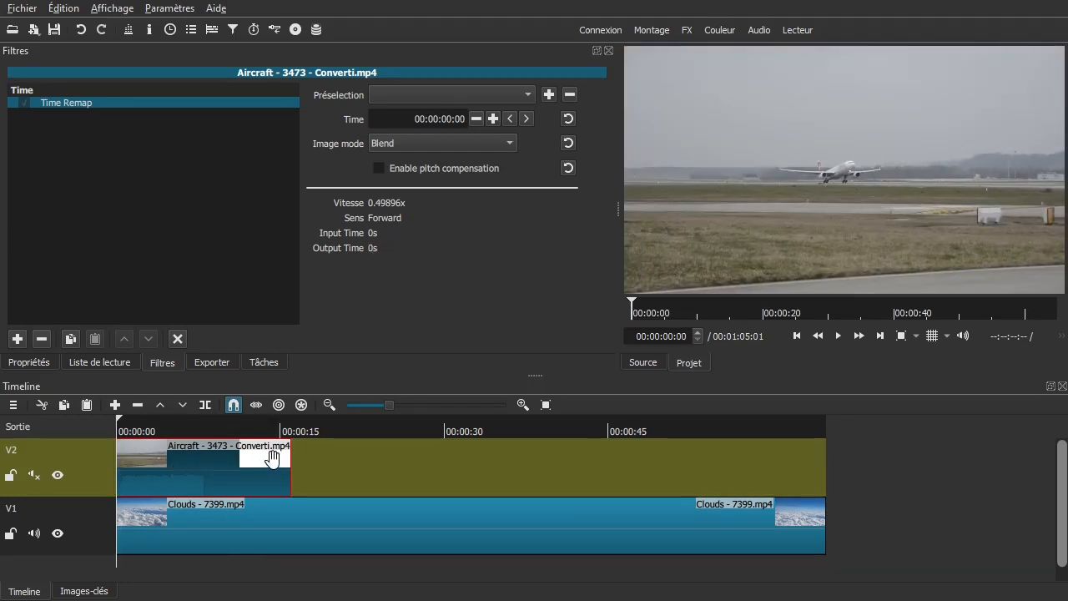
pyautogui.press('space')
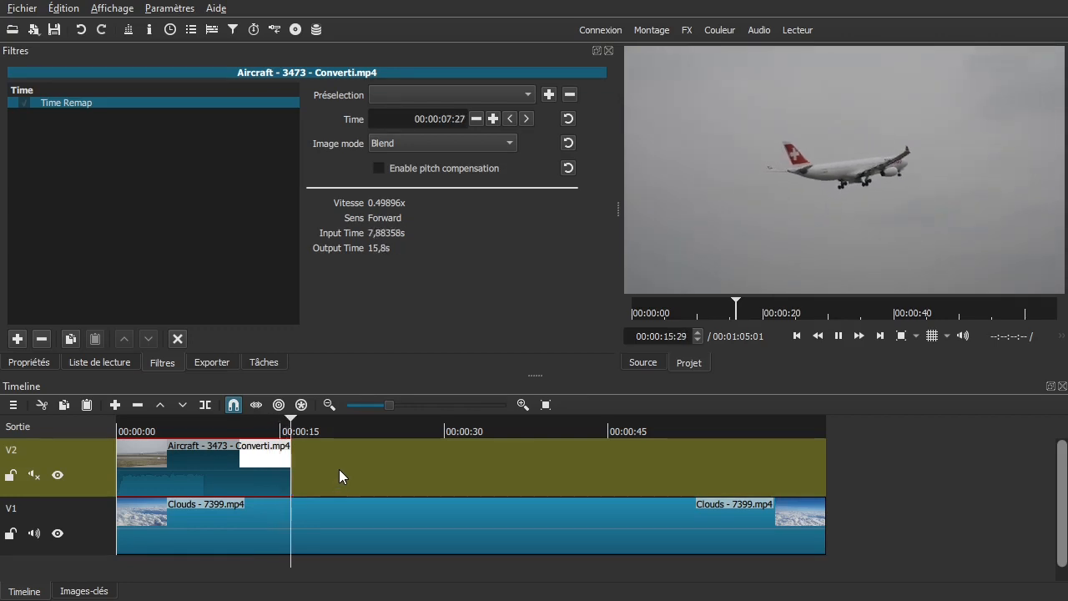
pyautogui.press('space')
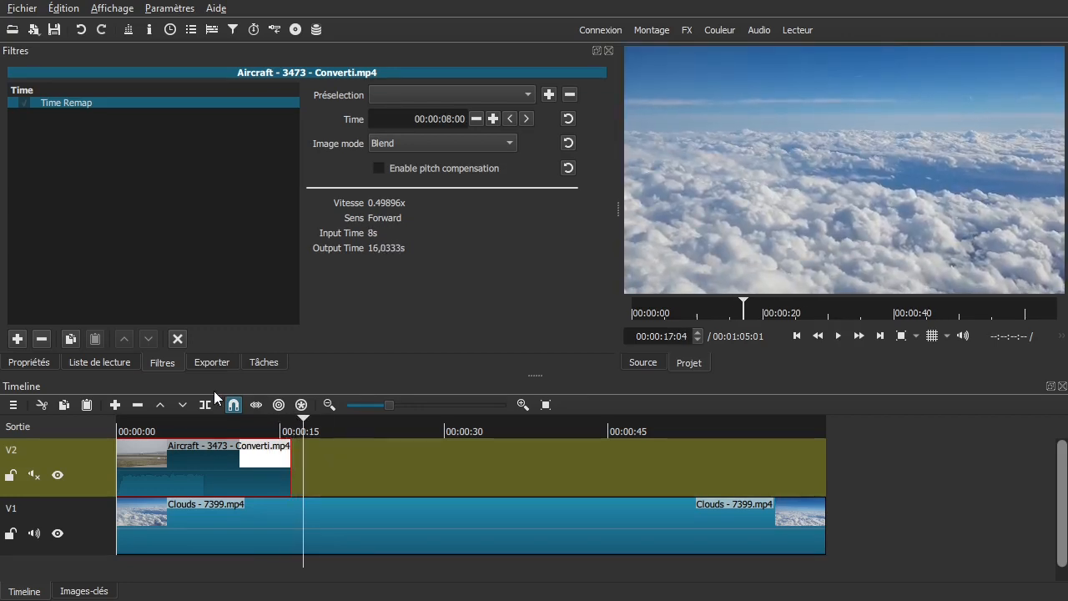
# Add Fly - 9761.mp4 from the playlist to track V2 and close the gap after the Aircraft clip.
pyautogui.click(93, 365)
pyautogui.click(192, 84)
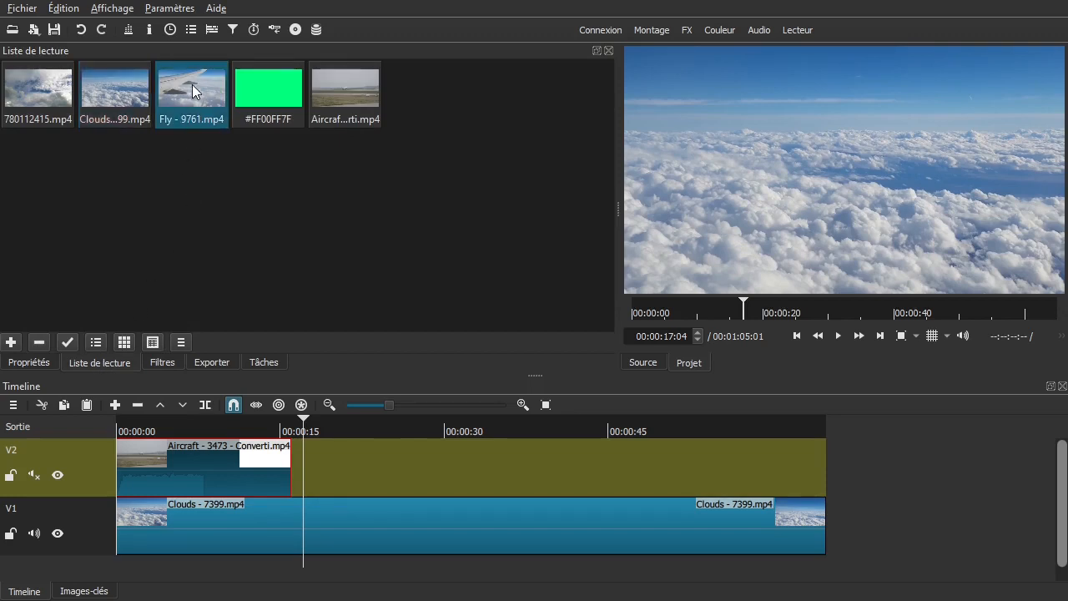
pyautogui.moveTo(179, 83); pyautogui.dragTo(367, 459)
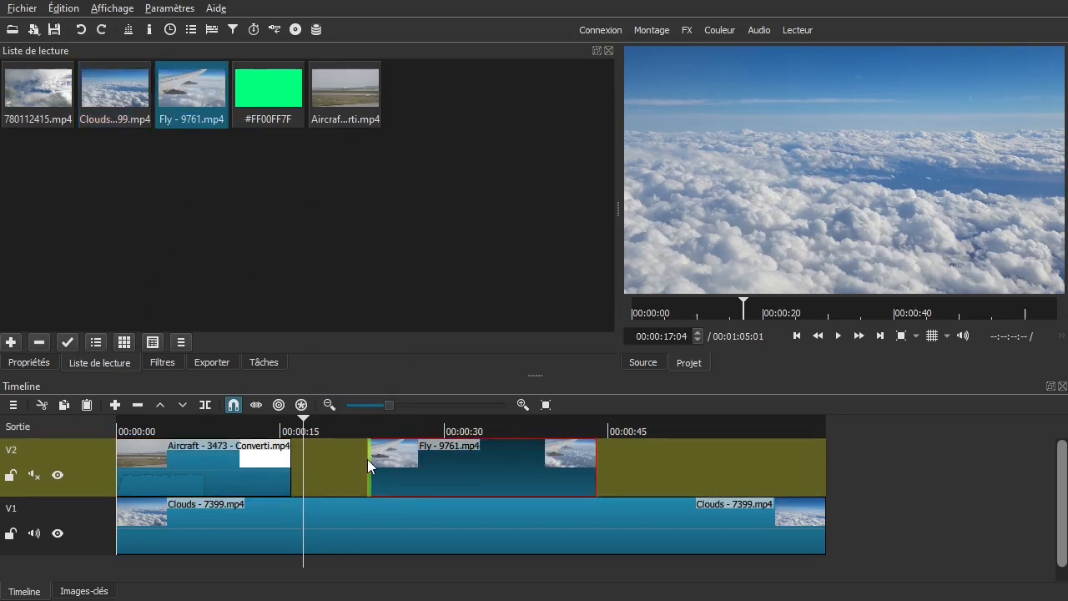
pyautogui.click(408, 459)
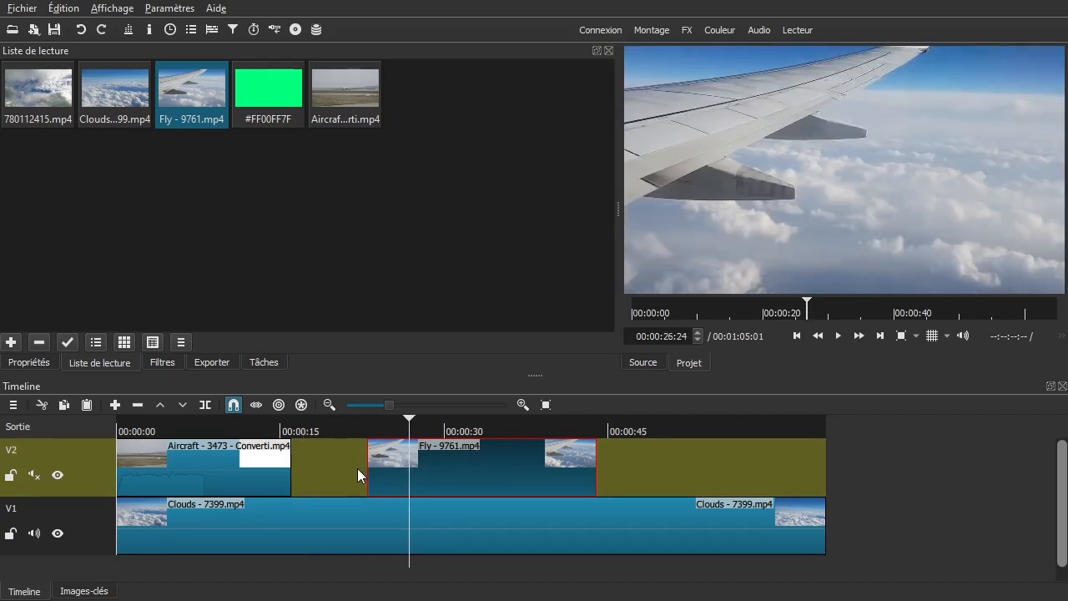
pyautogui.rightClick(324, 447)
pyautogui.click(334, 479)
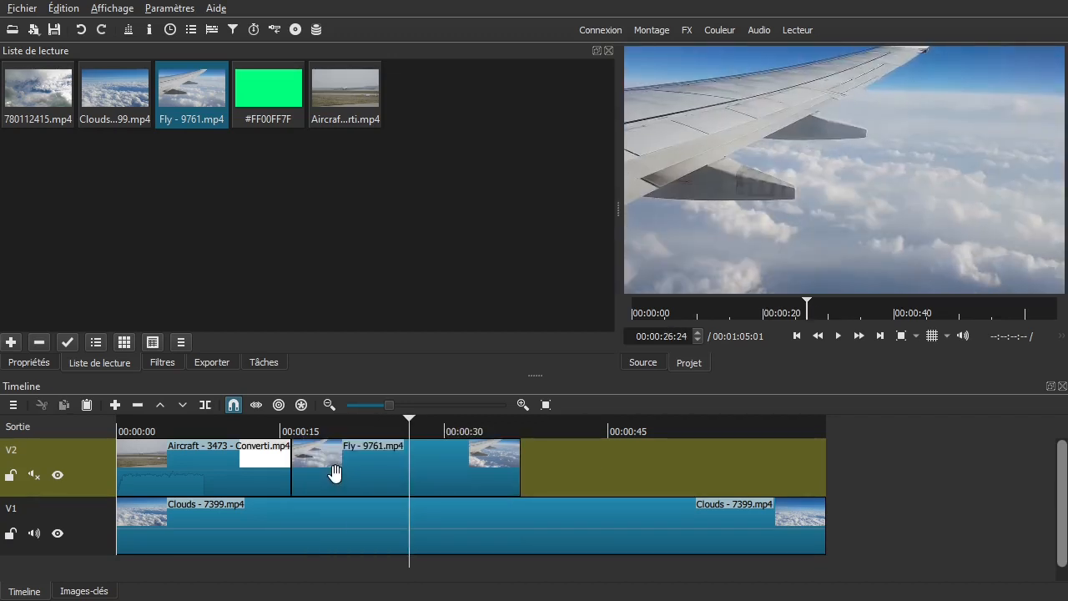
# Split the Fly clip on V2 at 00:00:19:13 and delete its remainder.
pyautogui.moveTo(532, 457); pyautogui.dragTo(274, 470)
pyautogui.press('space')
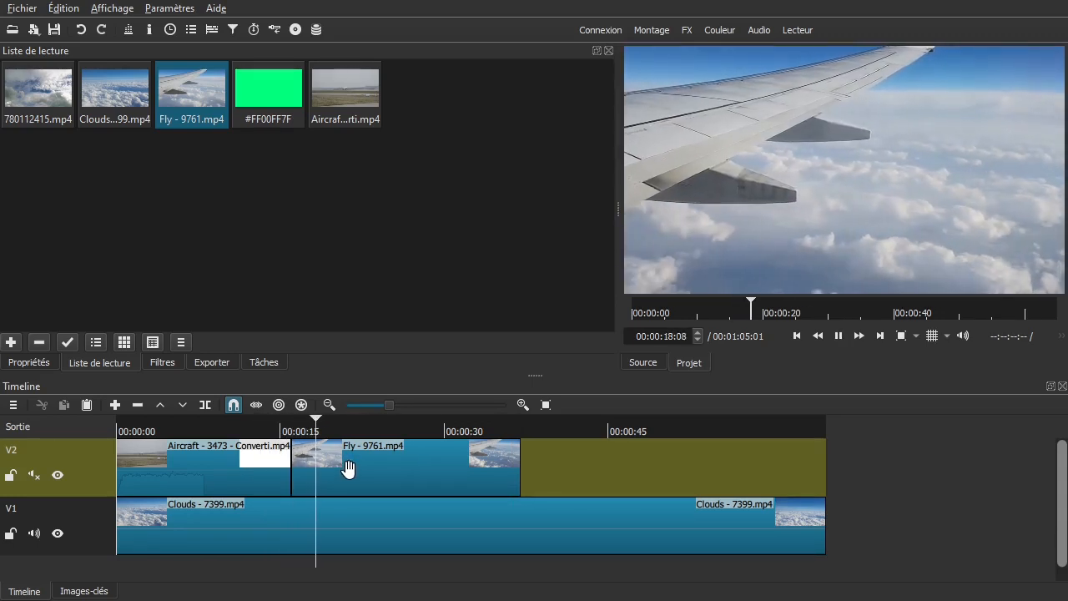
pyautogui.press('space')
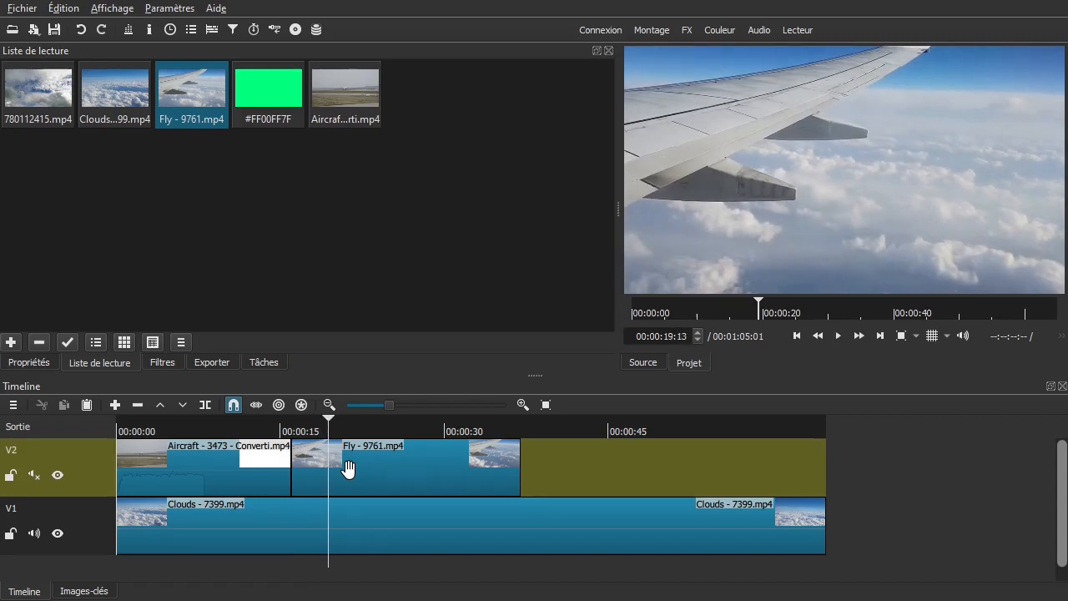
pyautogui.press('s')
pyautogui.click(413, 461)
pyautogui.press('Delete')
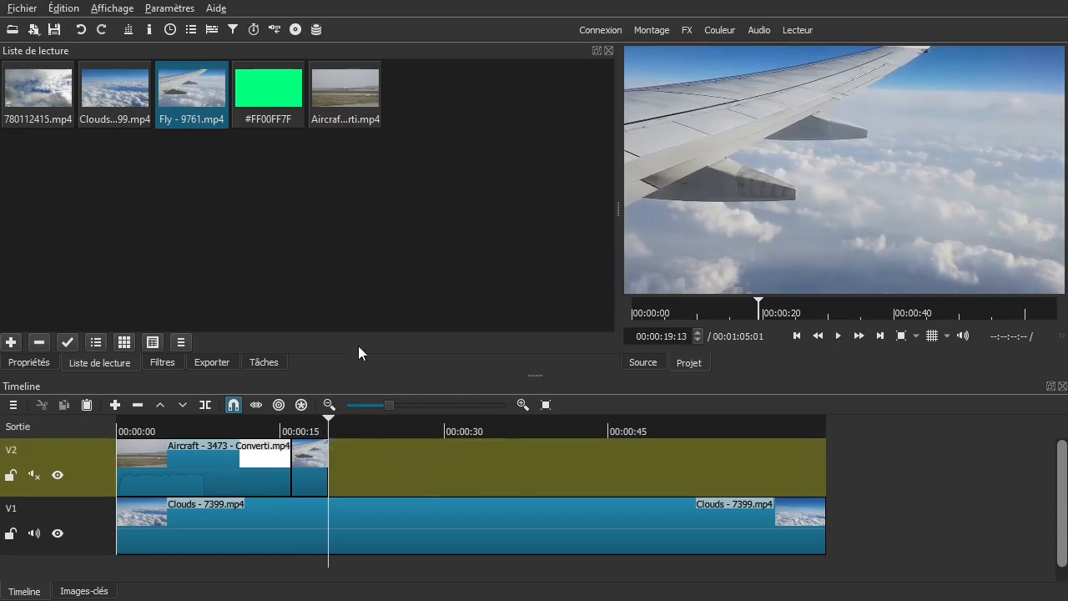
# Add Clouds - 7399.mp4 from the playlist to track V2 and close the gap after the Fly clip.
pyautogui.moveTo(107, 92); pyautogui.dragTo(418, 457)
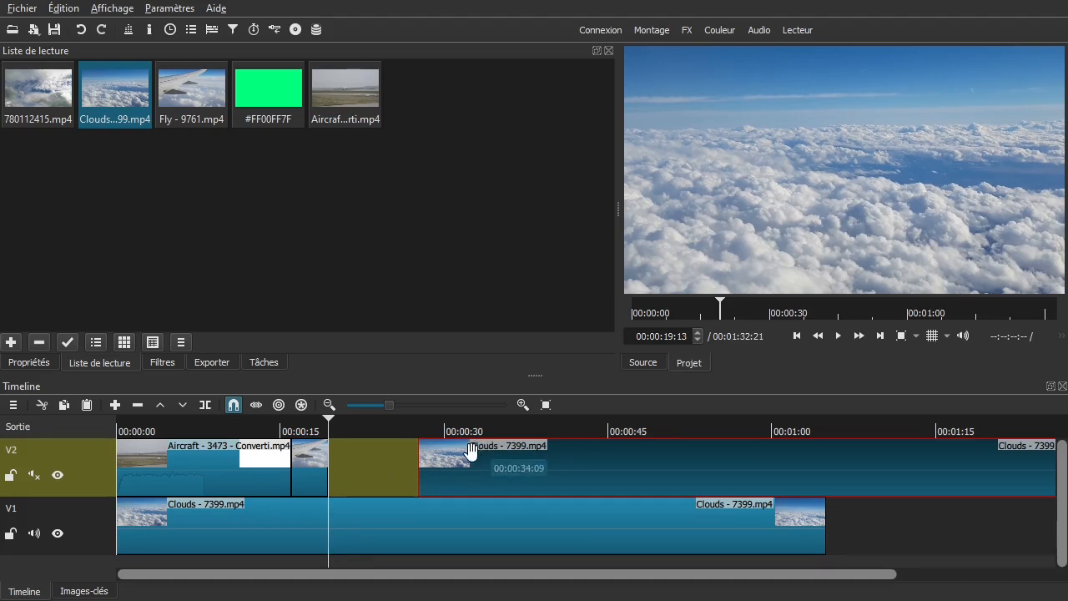
pyautogui.moveTo(468, 456); pyautogui.dragTo(437, 458)
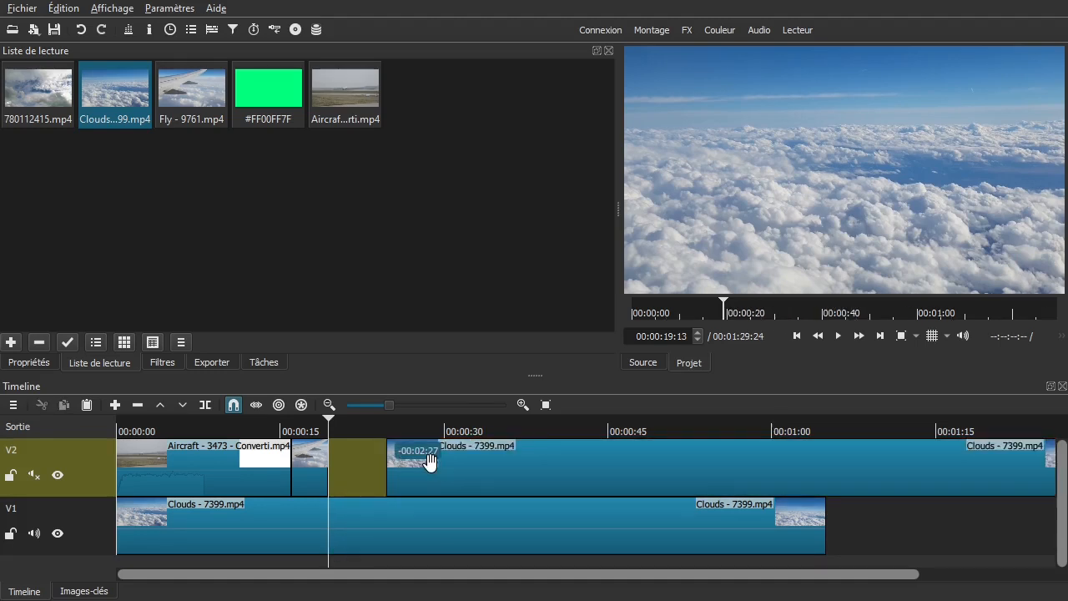
pyautogui.rightClick(349, 456)
pyautogui.click(364, 483)
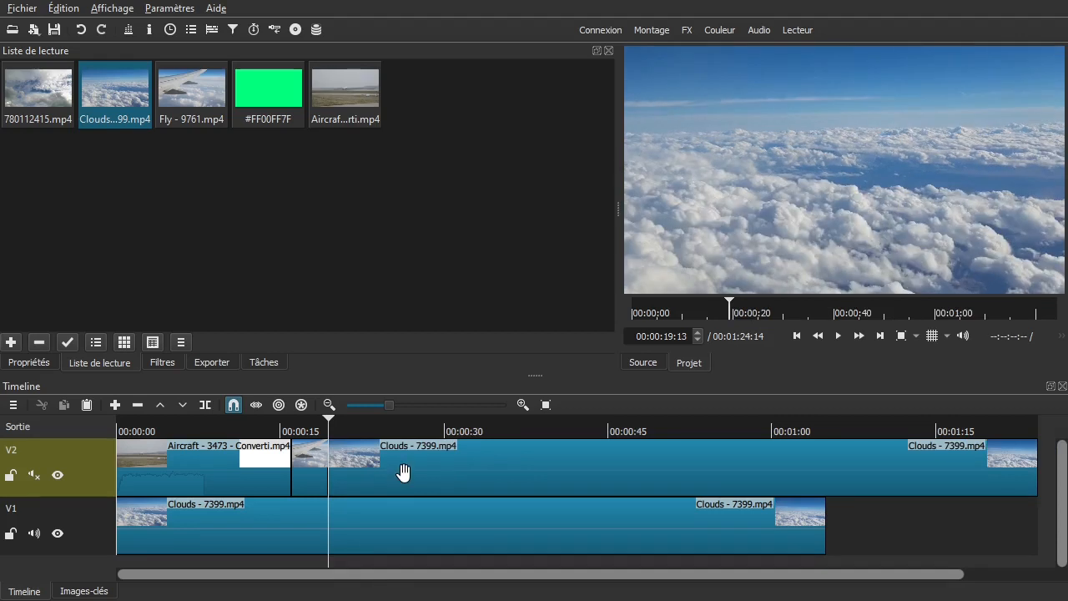
# Split the Clouds clip on V2 at 00:00:23:01 and delete its remainder.
pyautogui.press('space')
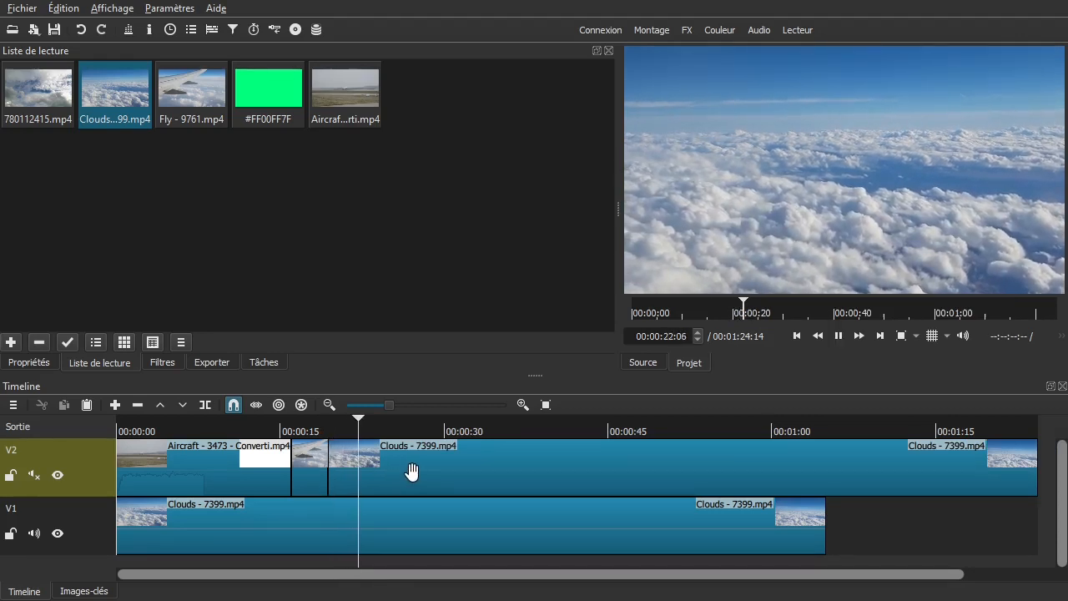
pyautogui.press('space')
pyautogui.press('s')
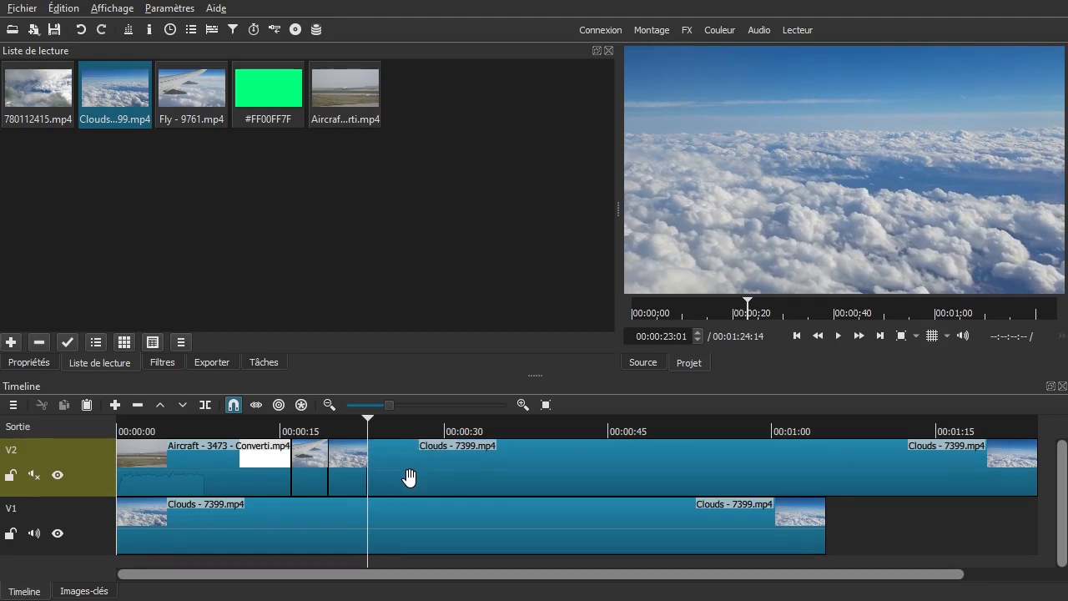
pyautogui.click(442, 469)
pyautogui.press('Delete')
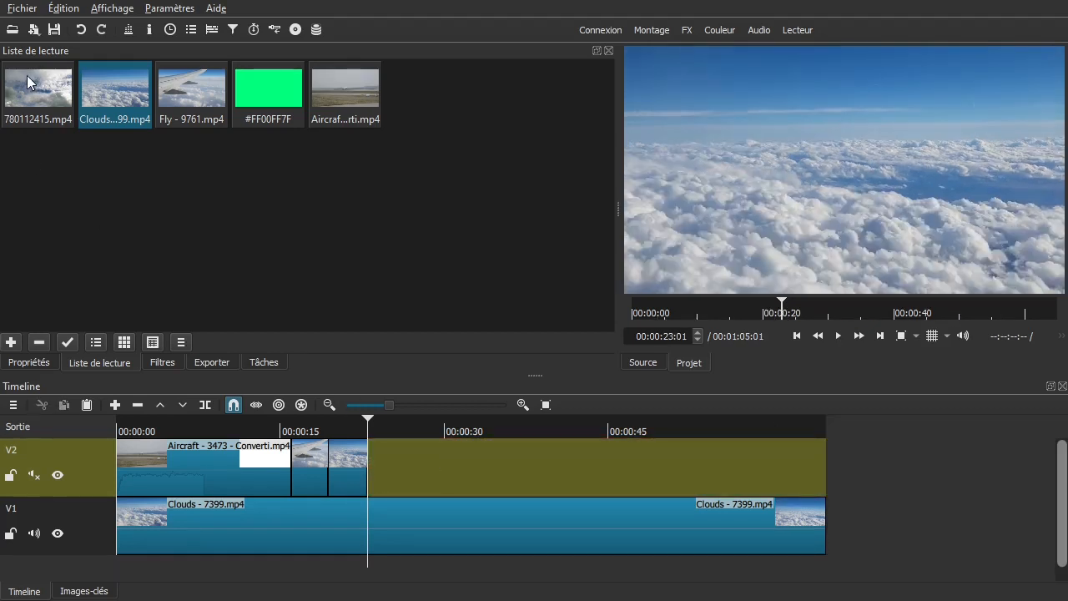
# Add 780112415.mp4 from the playlist to track V2 and close the gap after the Clouds clip.
pyautogui.click(48, 96)
pyautogui.moveTo(34, 96); pyautogui.dragTo(455, 458)
pyautogui.rightClick(430, 458)
pyautogui.click(443, 479)
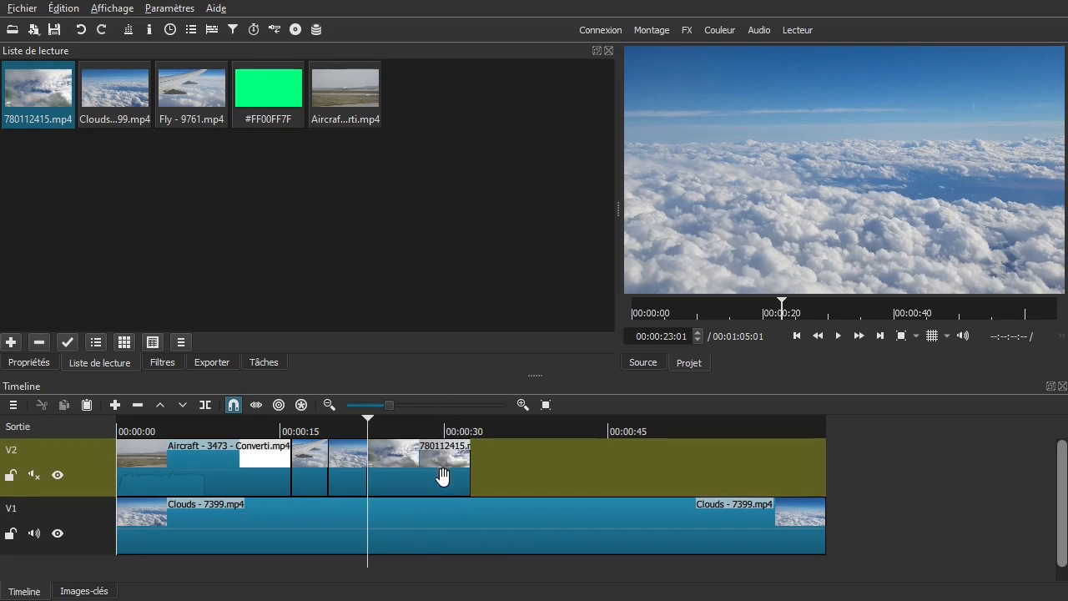
# Split the 780112415.mp4 clip on V2 at 00:00:26:19 and delete its remainder.
pyautogui.press('space')
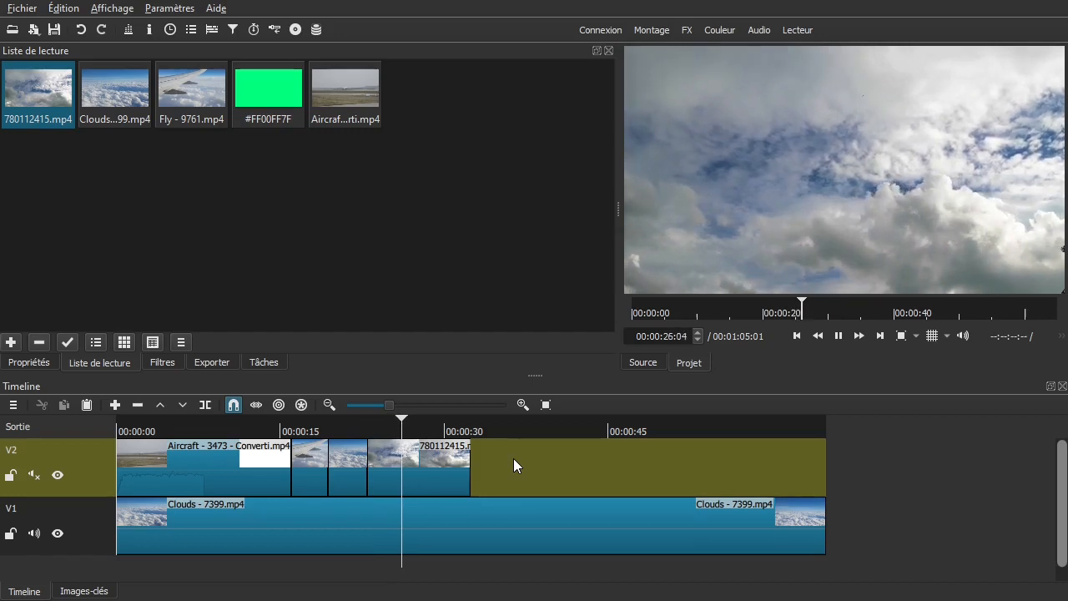
pyautogui.press('space')
pyautogui.press('s')
pyautogui.click(451, 460)
pyautogui.press('Delete')
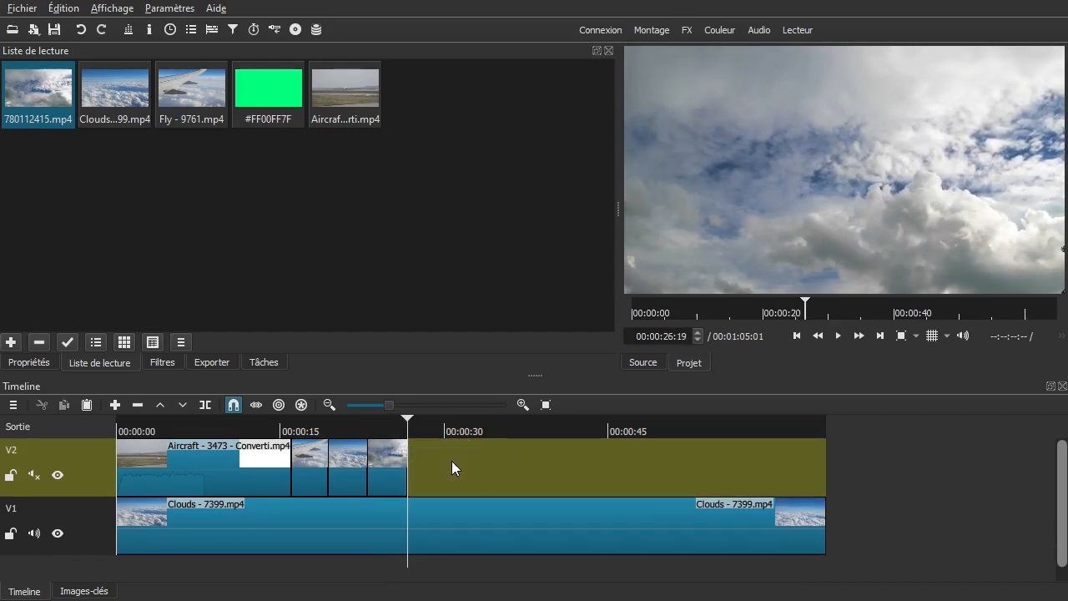
# Split the Clouds clip on track V1 at 00:00:26:19 and delete the part beyond the V2 clips.
pyautogui.click(439, 521)
pyautogui.press('s')
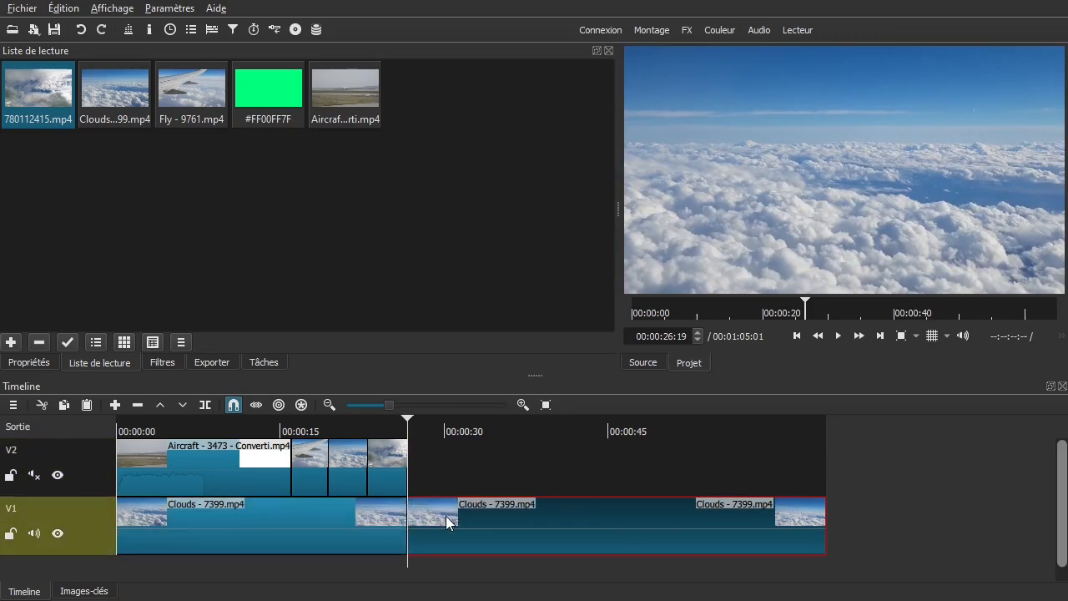
pyautogui.press('Delete')
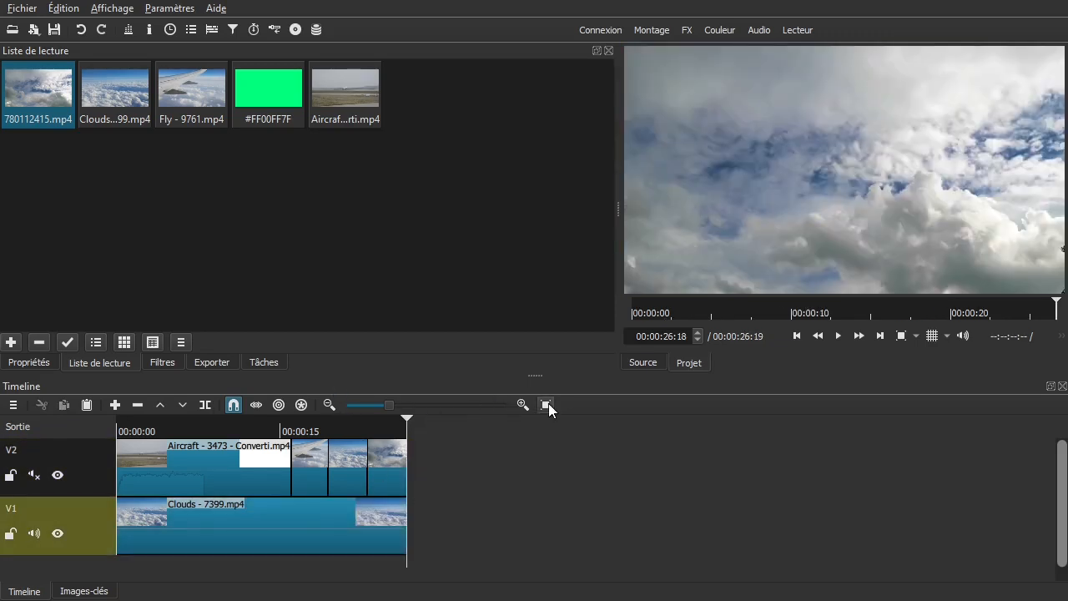
# Replace the Clouds clip on V1 with the #FF00FF7F colour clip, placed at the track's start and extended to the end of V2.
pyautogui.click(546, 405)
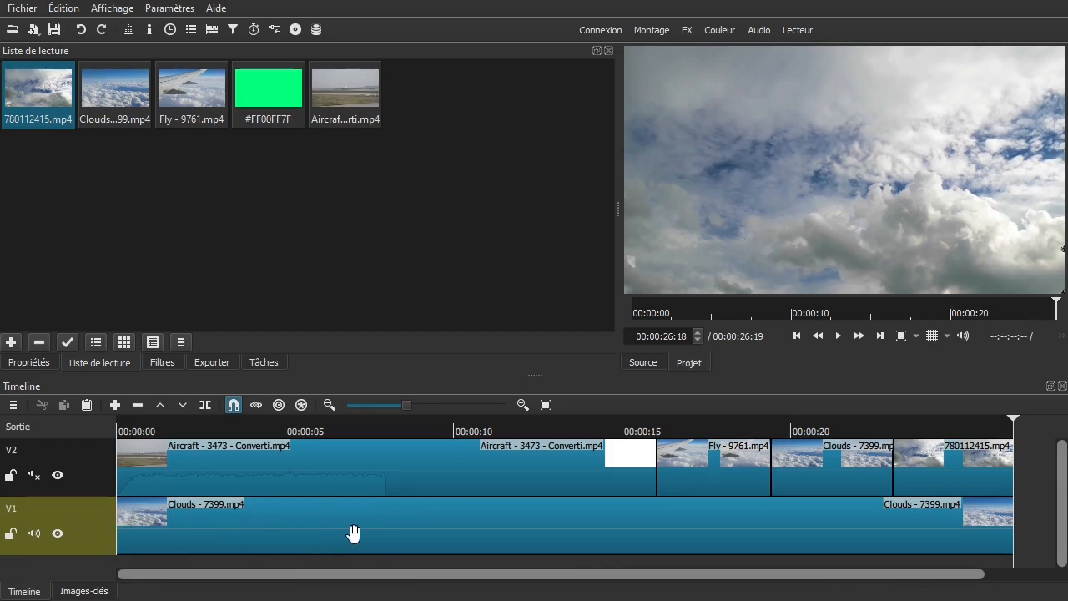
pyautogui.click(438, 516)
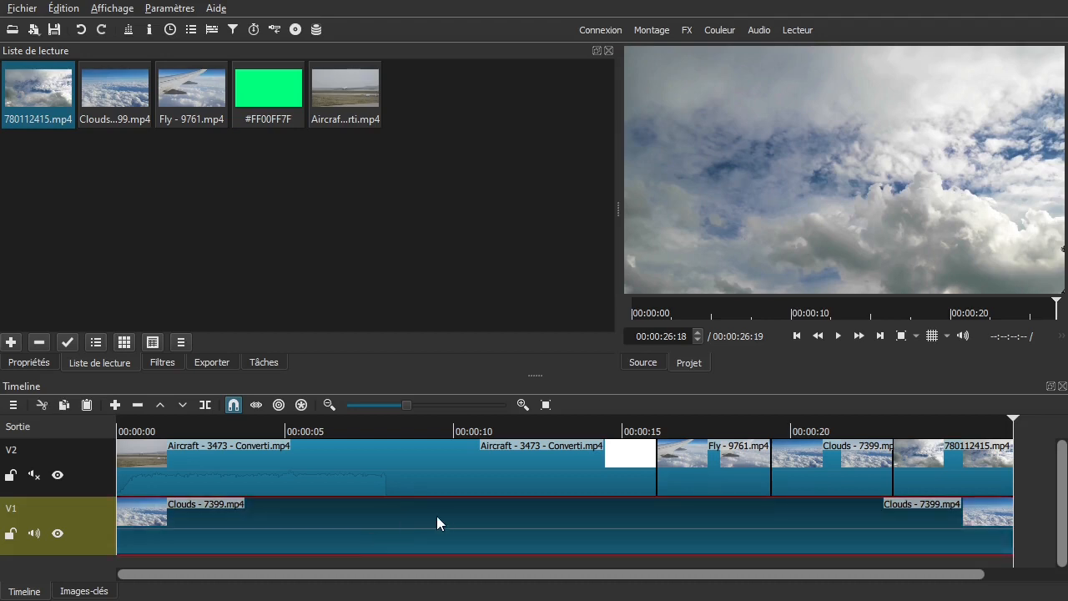
pyautogui.press('Delete')
pyautogui.click(257, 82)
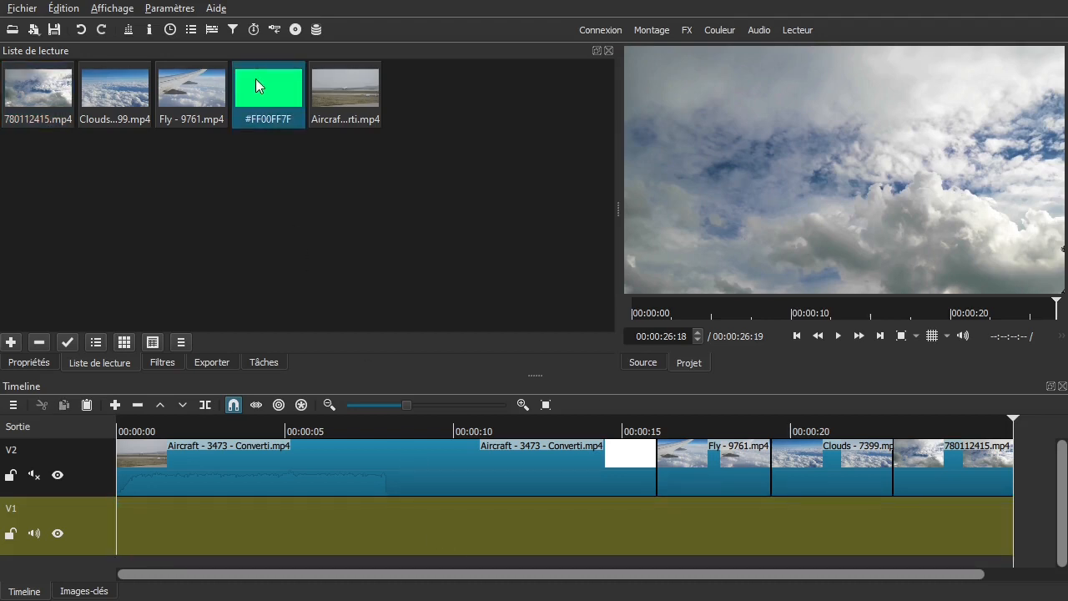
pyautogui.moveTo(260, 84); pyautogui.dragTo(326, 523)
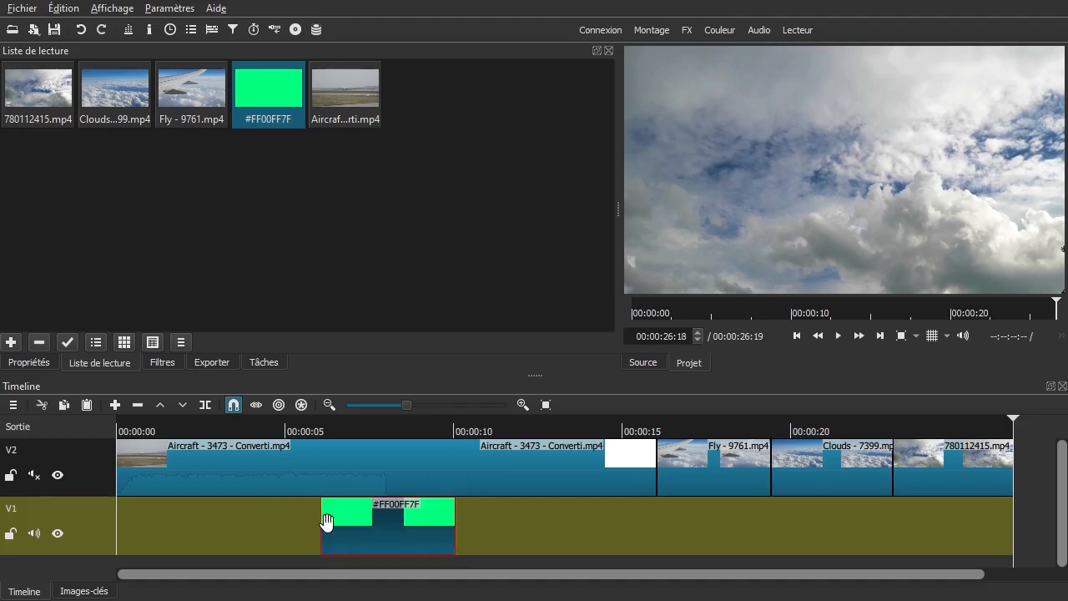
pyautogui.rightClick(265, 526)
pyautogui.click(292, 484)
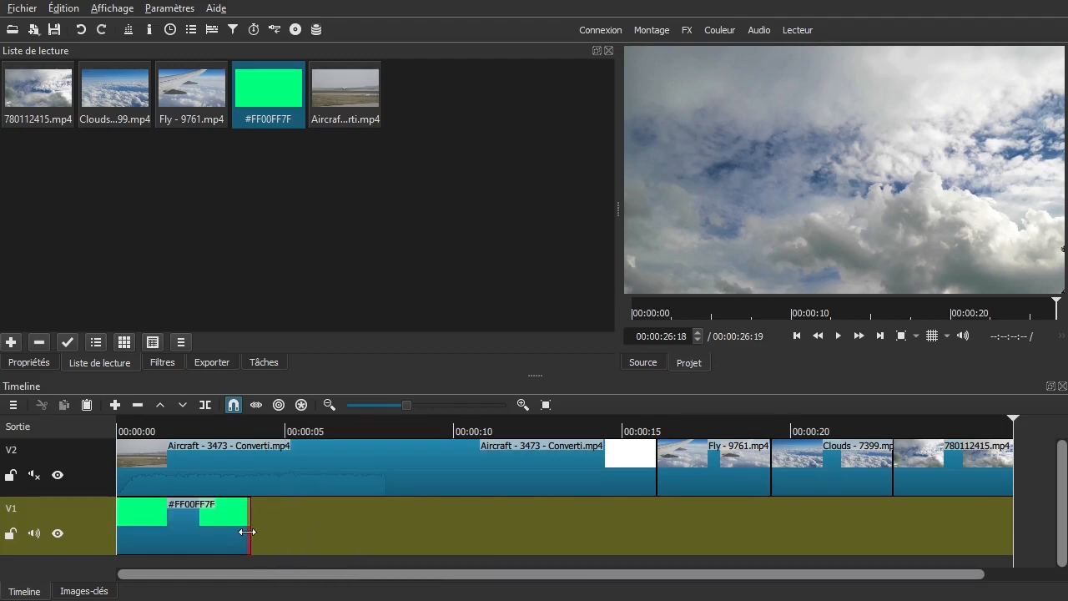
pyautogui.moveTo(262, 530); pyautogui.dragTo(1035, 537)
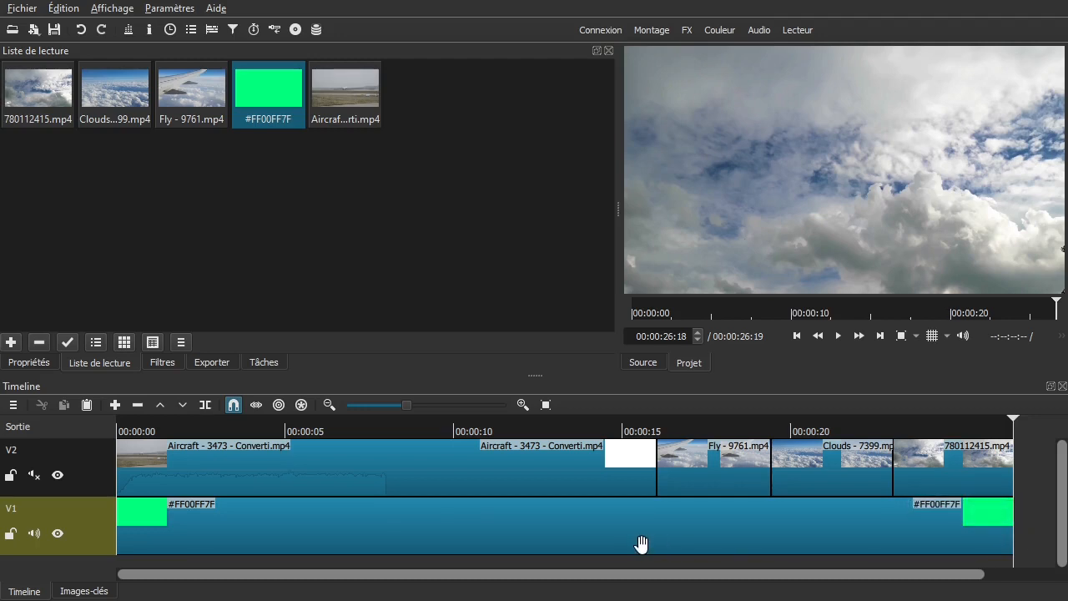
# Change the colour clip on V1 to black (#FF000000).
pyautogui.click(361, 533)
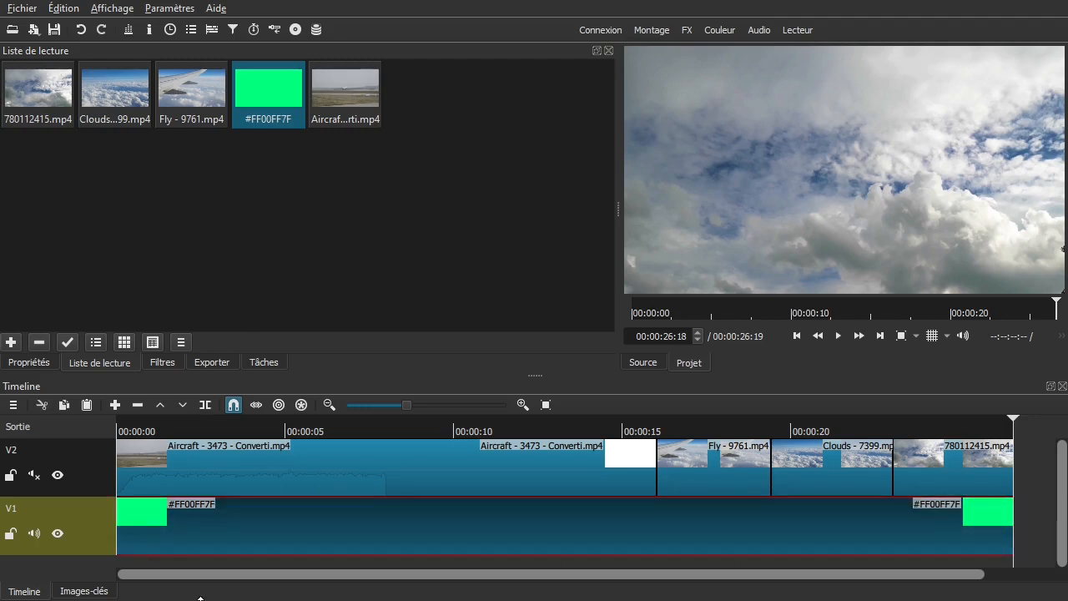
pyautogui.click(16, 367)
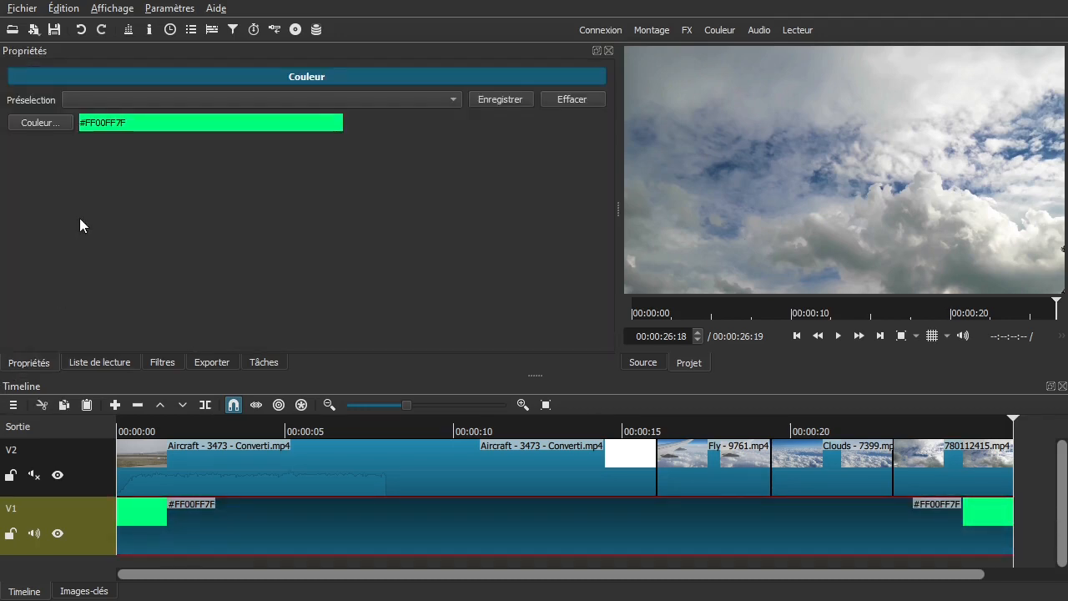
pyautogui.click(28, 123)
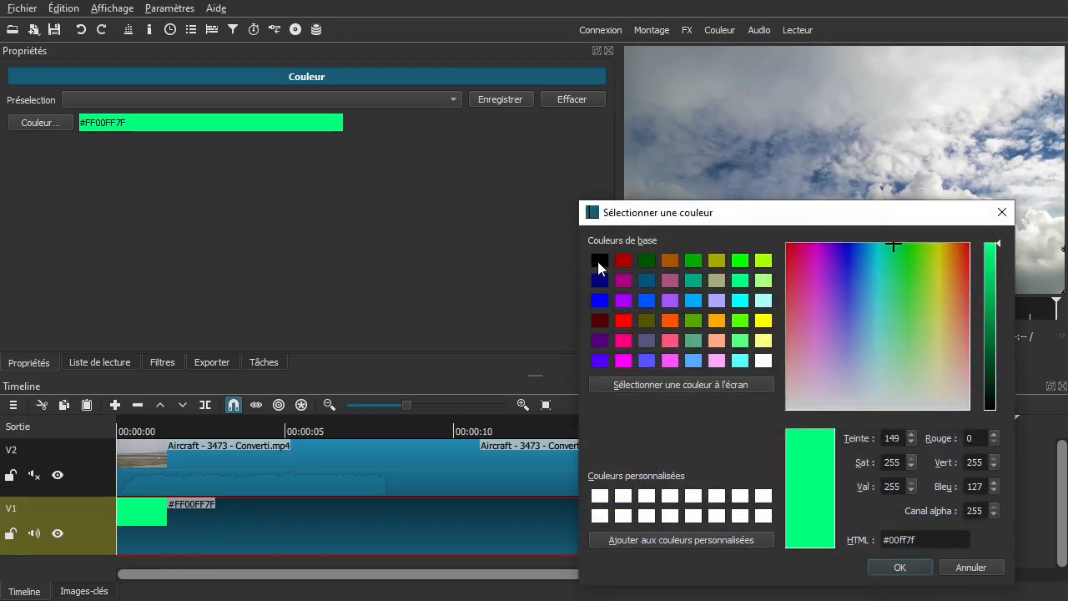
pyautogui.click(598, 261)
pyautogui.click(884, 566)
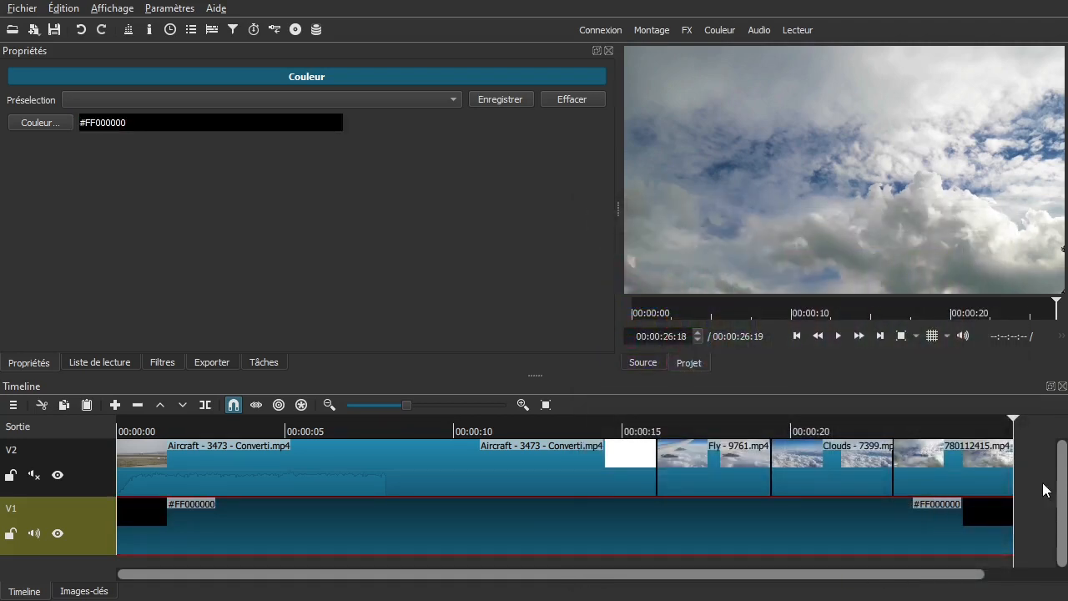
# Play the first seconds of the montage from the start of the timeline.
pyautogui.moveTo(1035, 474); pyautogui.dragTo(94, 490)
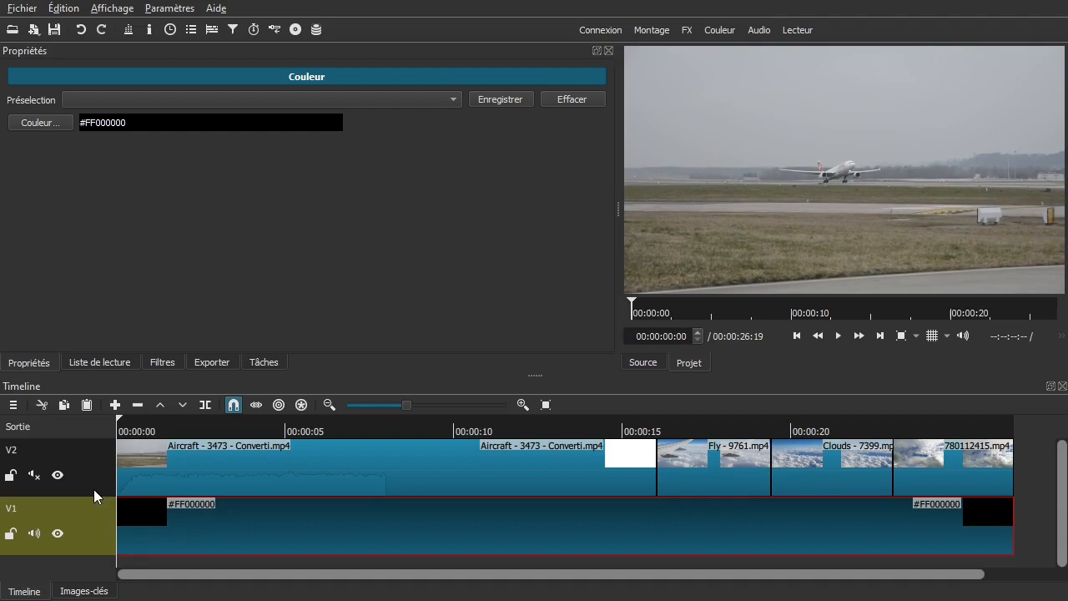
pyautogui.click(100, 363)
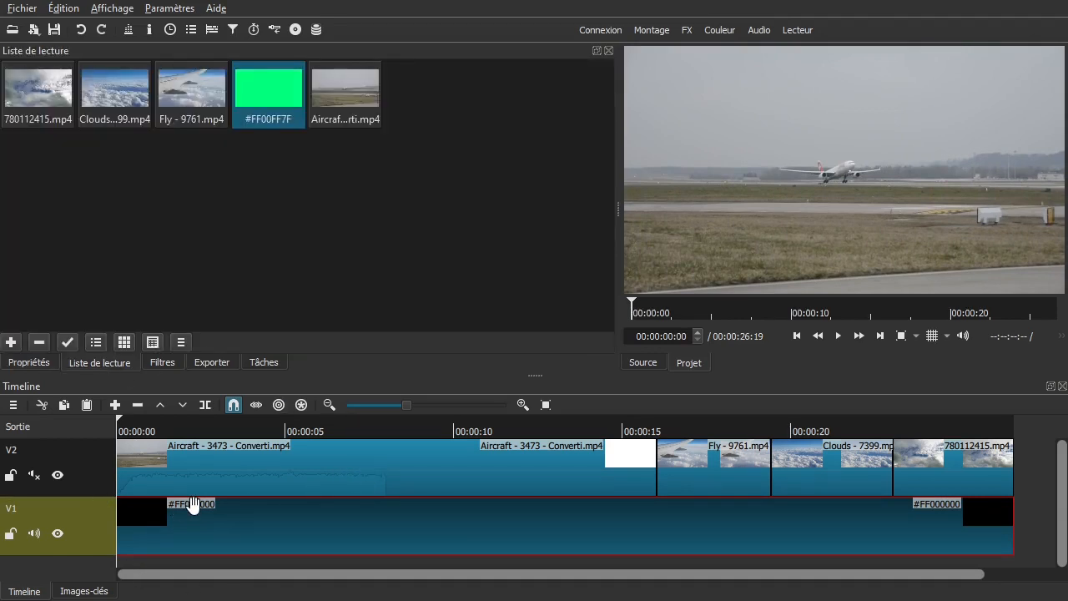
pyautogui.click(154, 362)
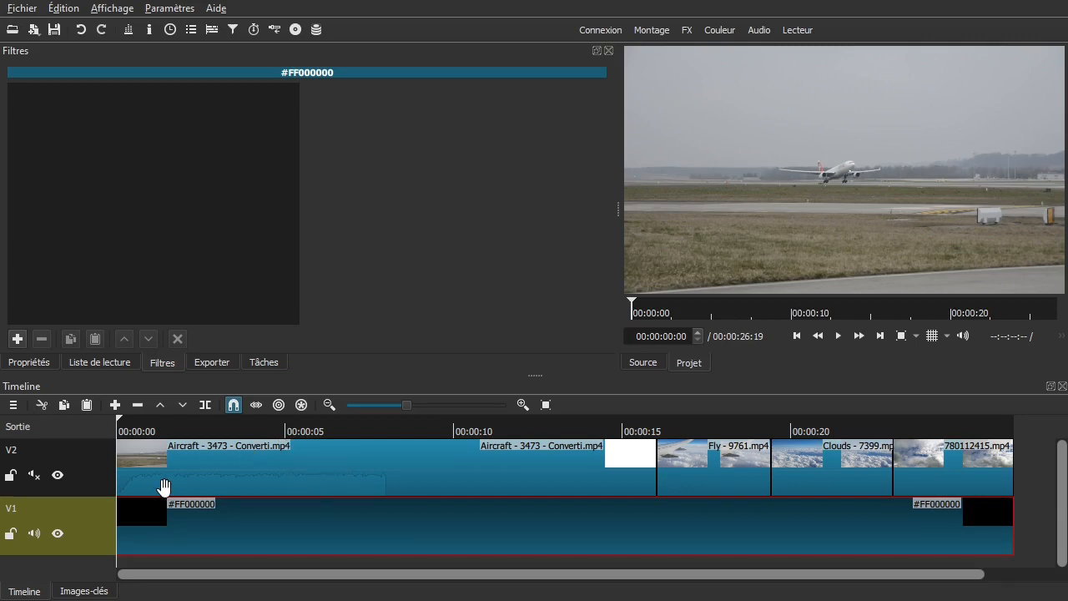
pyautogui.press('space')
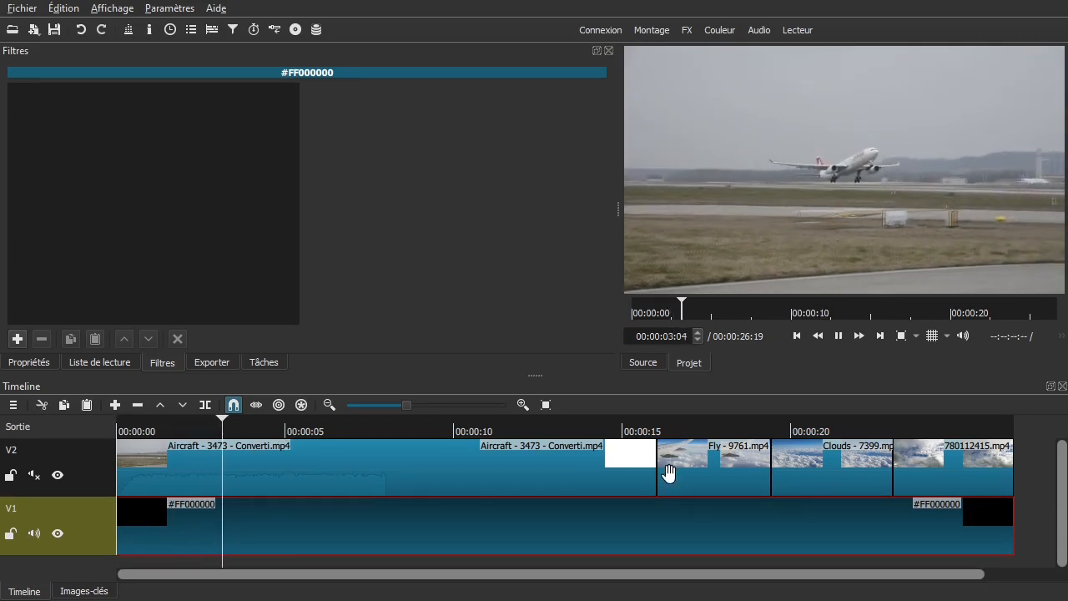
pyautogui.press('space')
# Select the Aircraft clip on V2 and undo its shift along the track.
pyautogui.moveTo(507, 474); pyautogui.dragTo(550, 475)
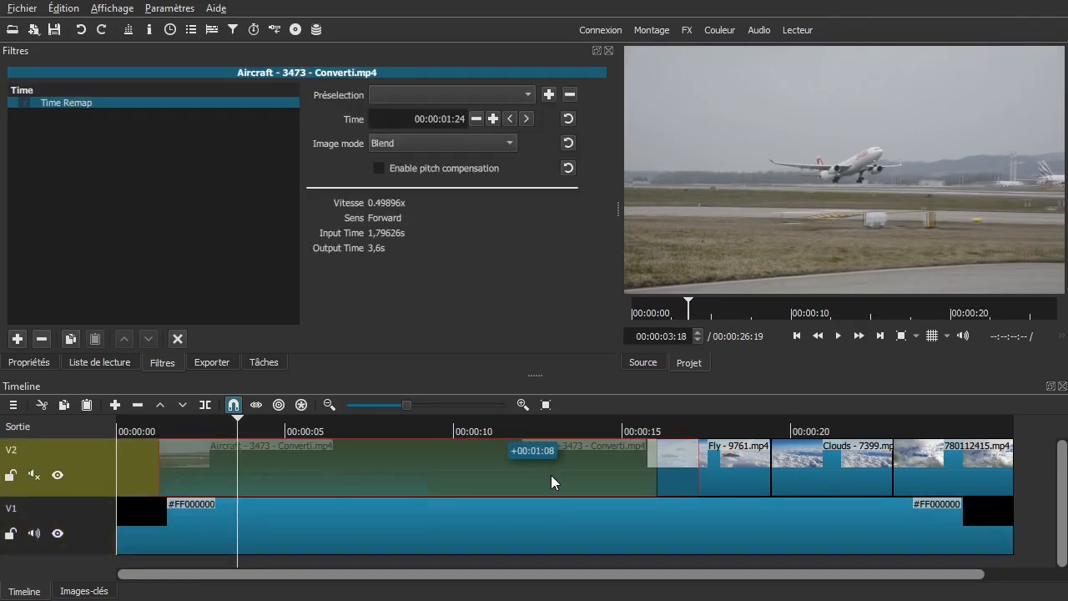
pyautogui.hotkey('ctrl', 'z')
# Review the Fly, Clouds, 780112415.mp4 and Aircraft clips on V2 by playing and scrubbing through them.
pyautogui.moveTo(1041, 469); pyautogui.dragTo(642, 454)
pyautogui.press('space')
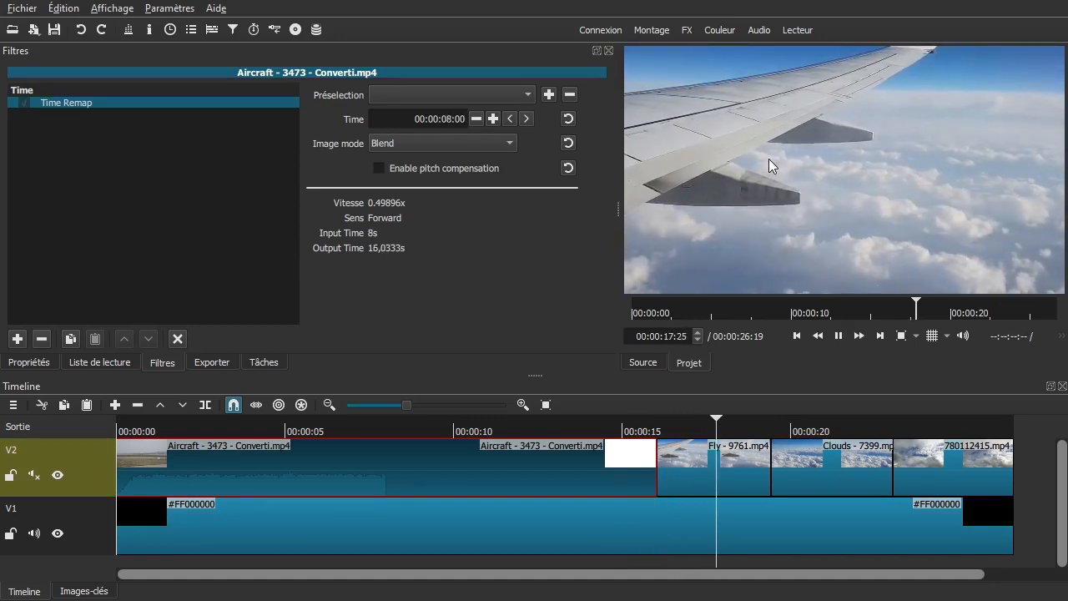
pyautogui.press('space')
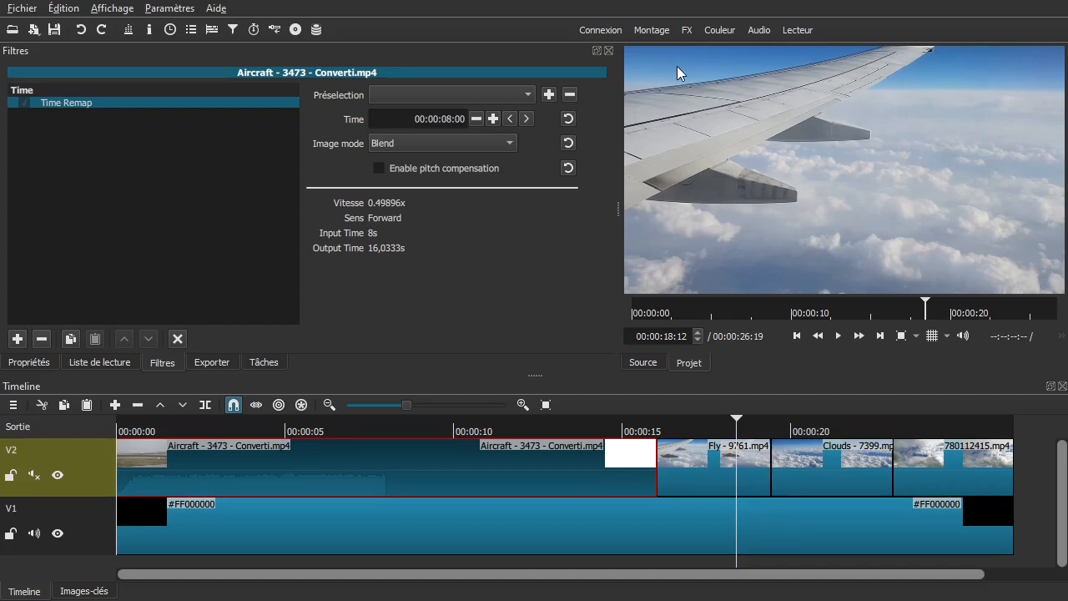
pyautogui.moveTo(870, 482); pyautogui.dragTo(824, 489)
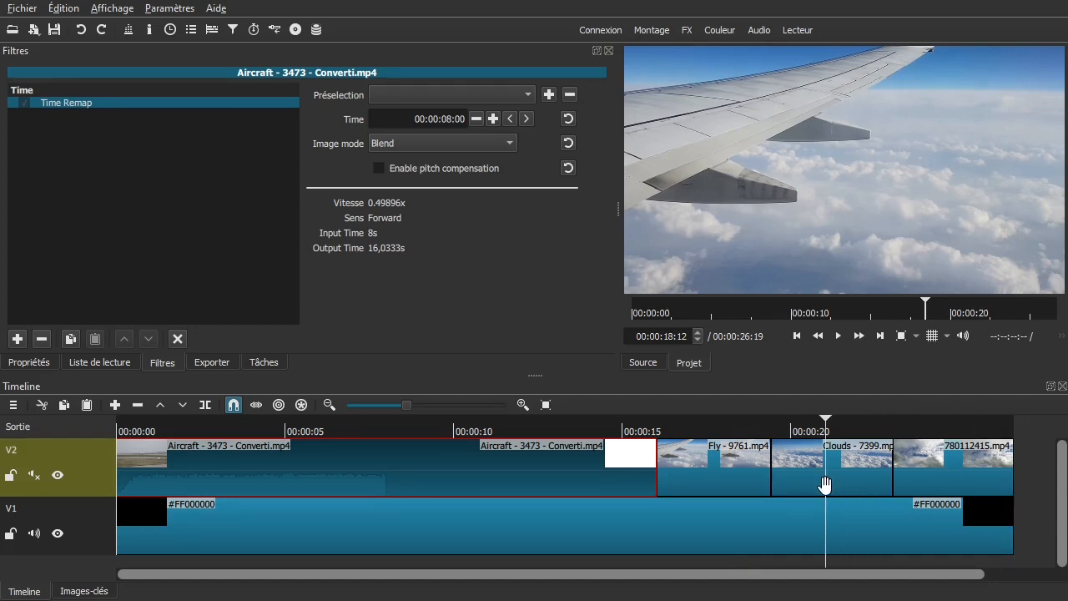
pyautogui.click(959, 472)
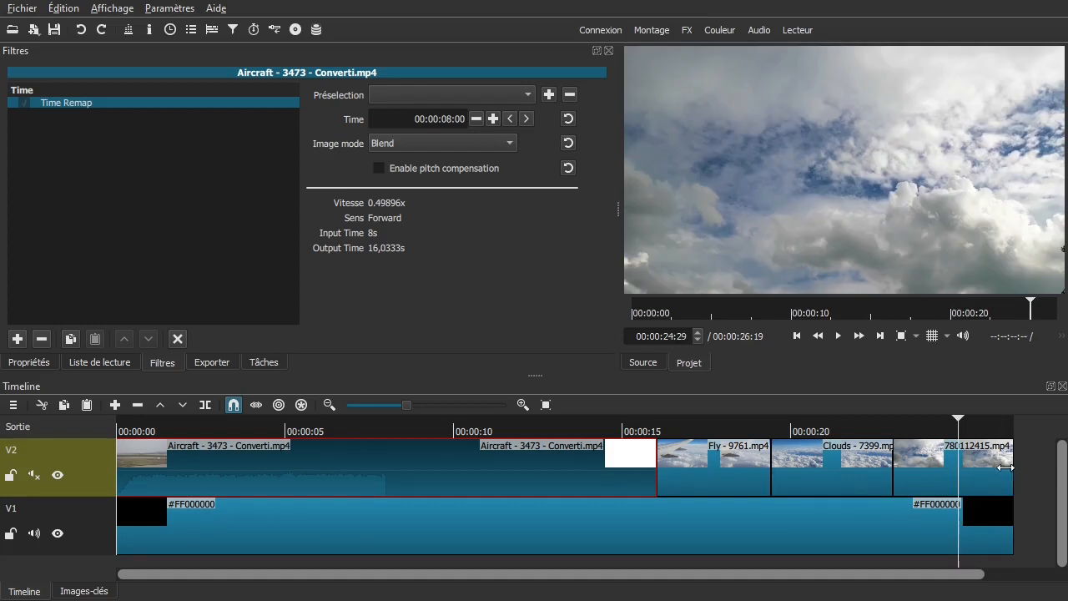
pyautogui.click(531, 498)
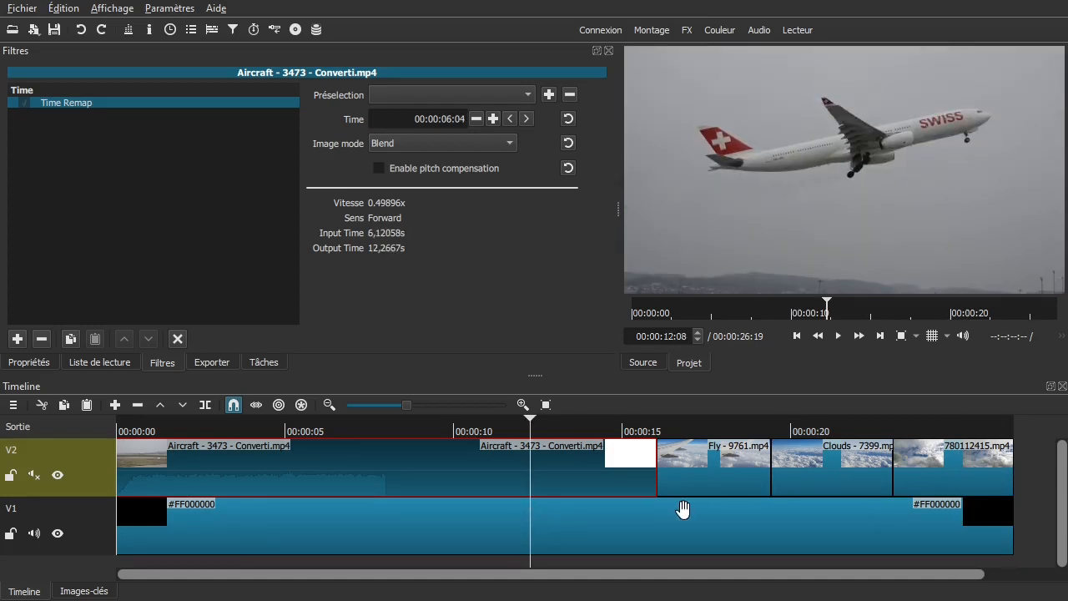
pyautogui.moveTo(276, 483); pyautogui.dragTo(190, 490)
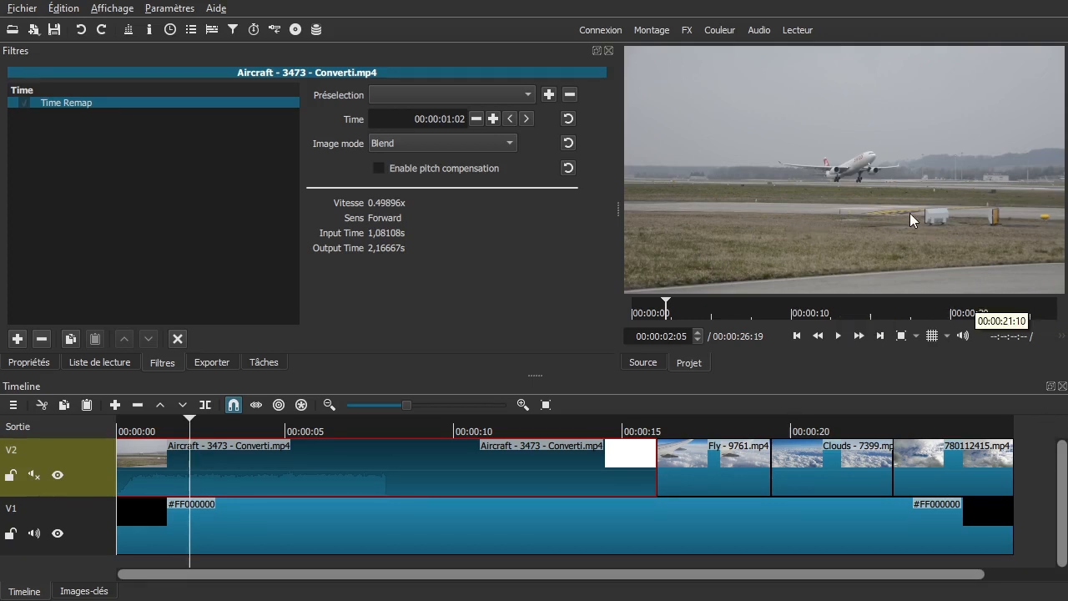
# Preview the Aircraft clip at 00:00:02:20 and add the Niveaux video filter to it.
pyautogui.moveTo(1038, 459); pyautogui.dragTo(211, 489)
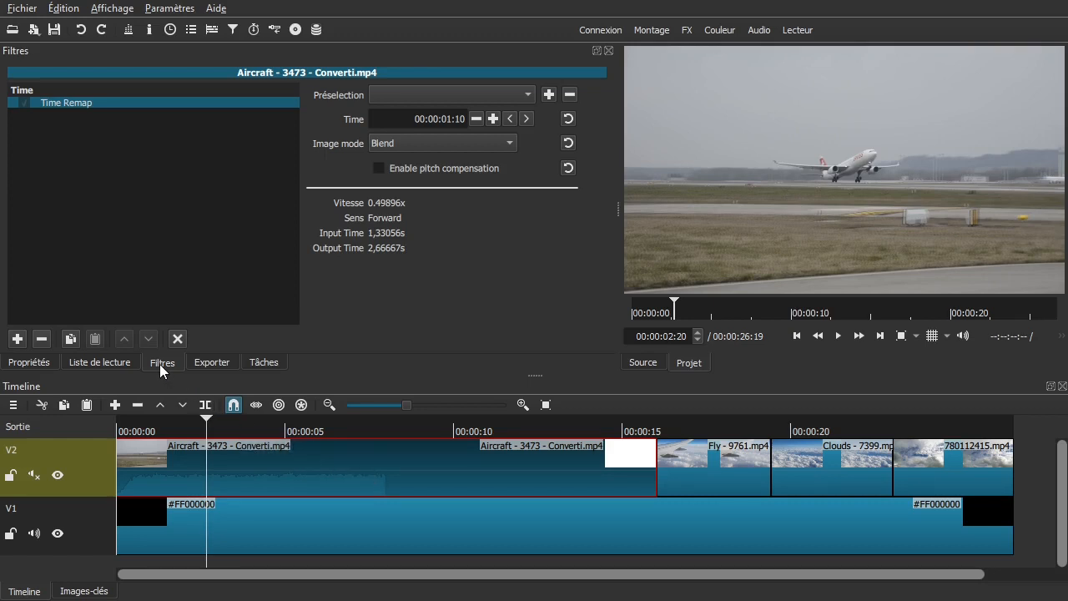
pyautogui.click(17, 339)
pyautogui.click(131, 114)
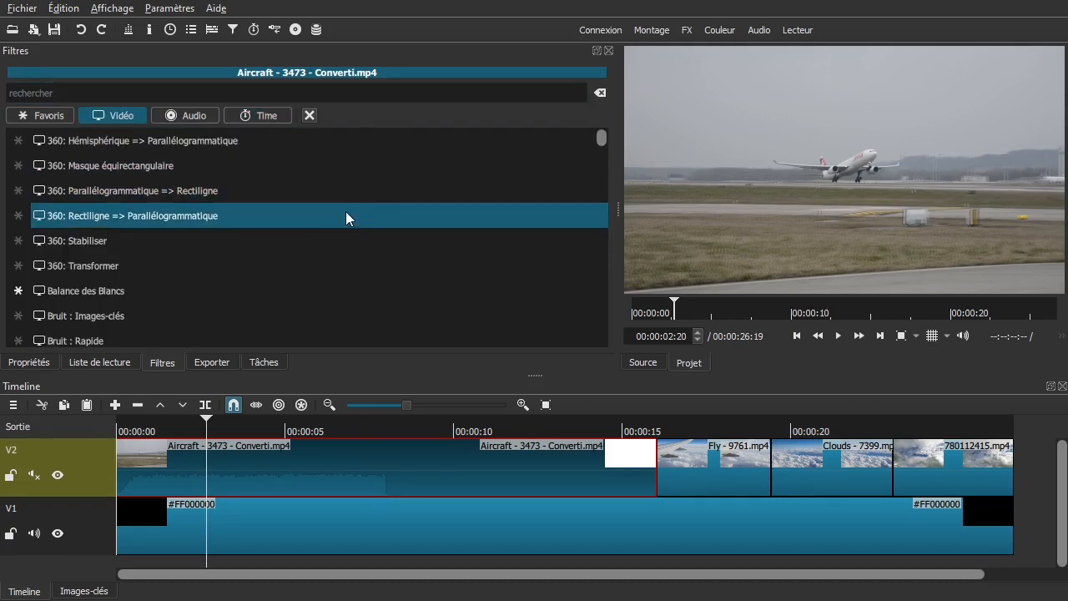
pyautogui.scroll(-8, 355, 218)
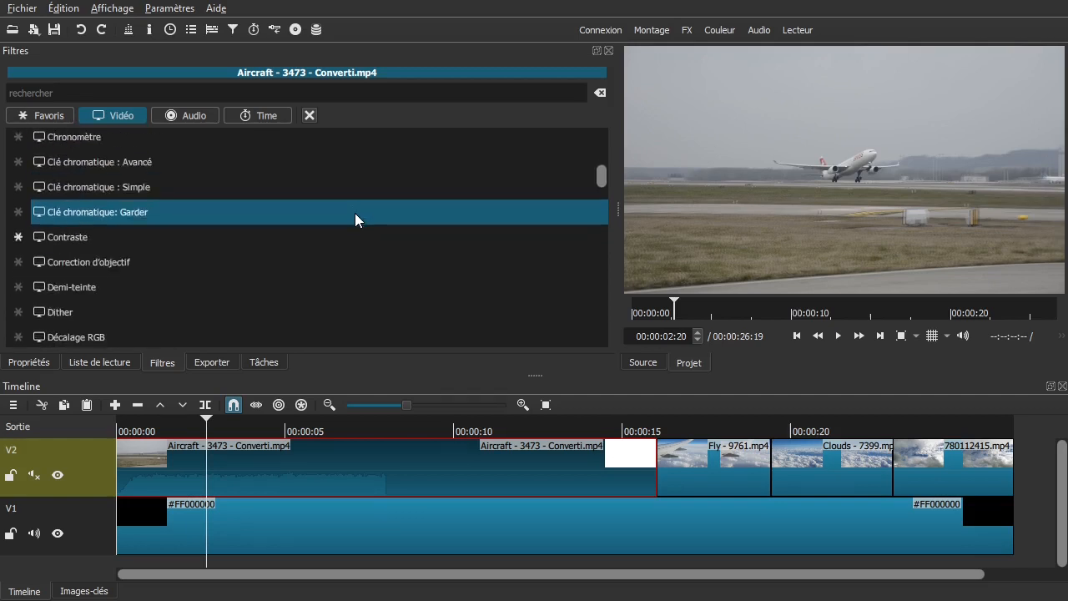
pyautogui.scroll(-5, 354, 218)
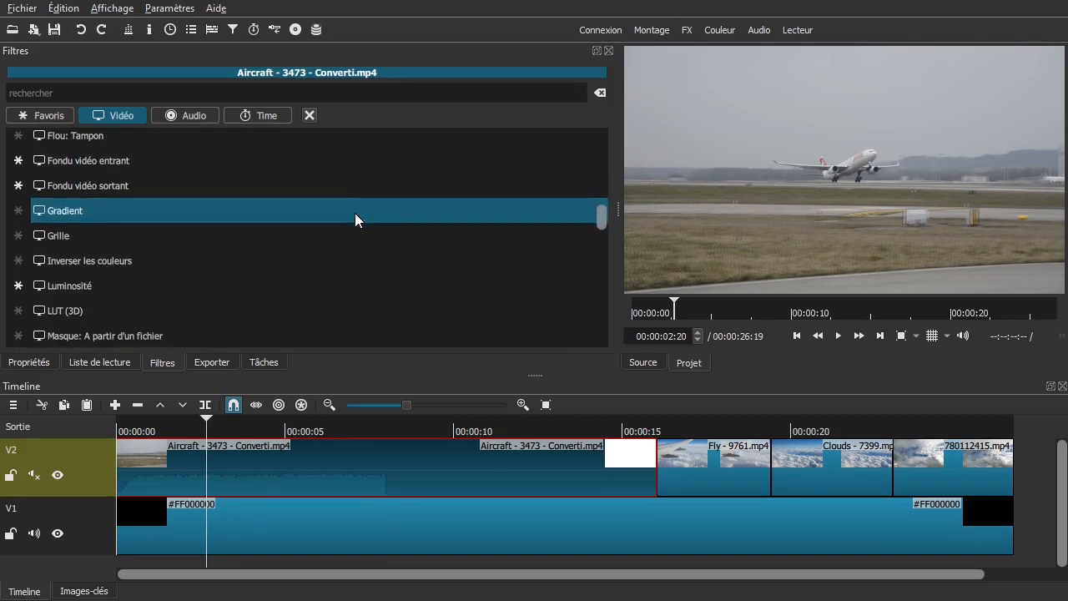
pyautogui.scroll(-3, 355, 219)
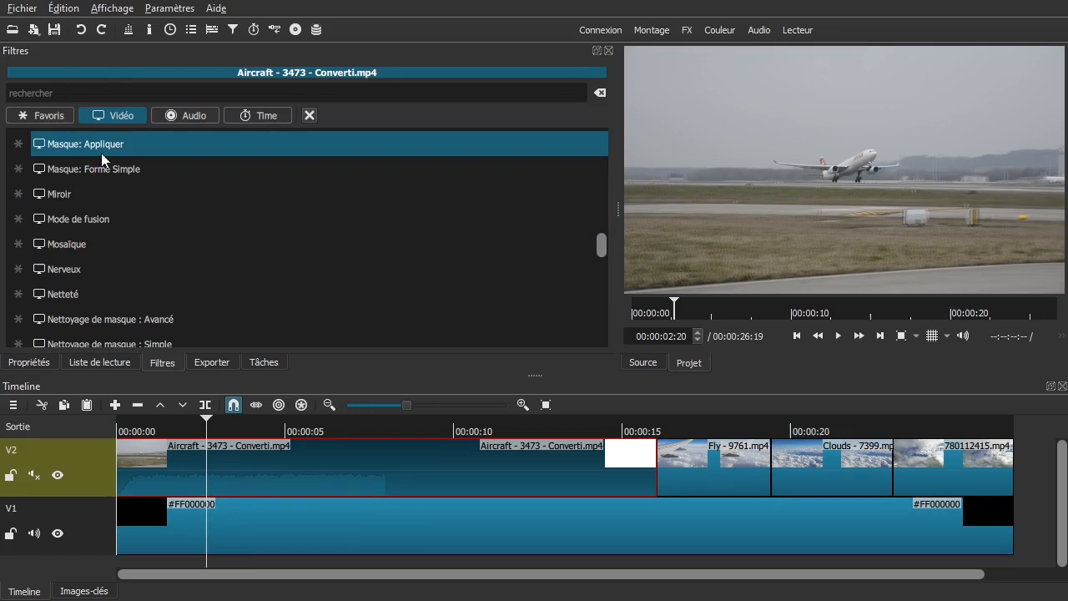
pyautogui.scroll(-3, 260, 294)
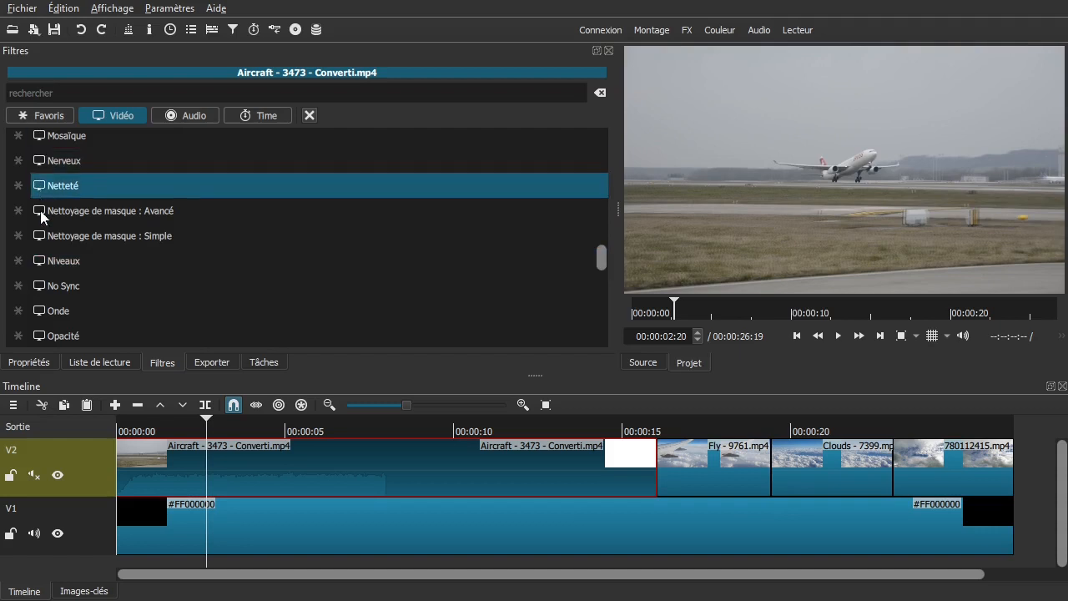
pyautogui.click(77, 262)
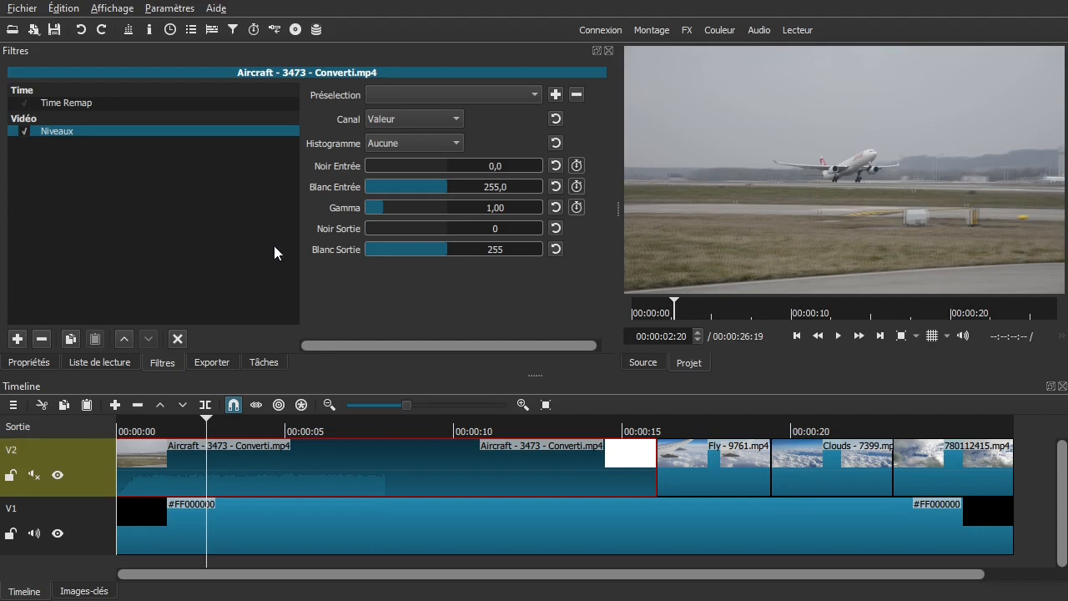
# Display the Niveaux histogram at Haut droite, and set Noir Entrée to 60 and Blanc Entrée to 190.
pyautogui.click(396, 143)
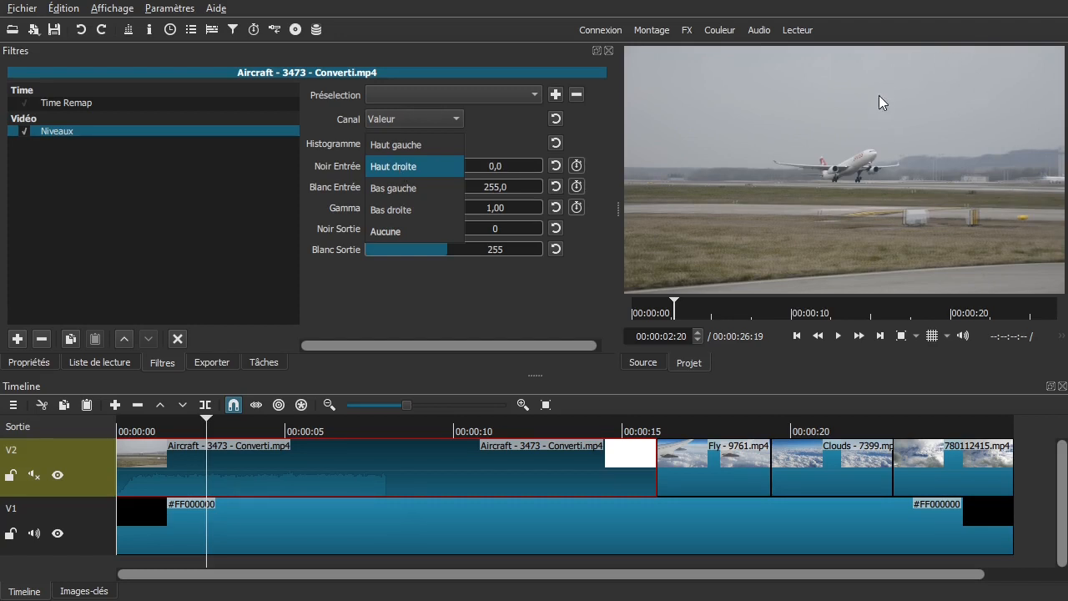
pyautogui.click(400, 170)
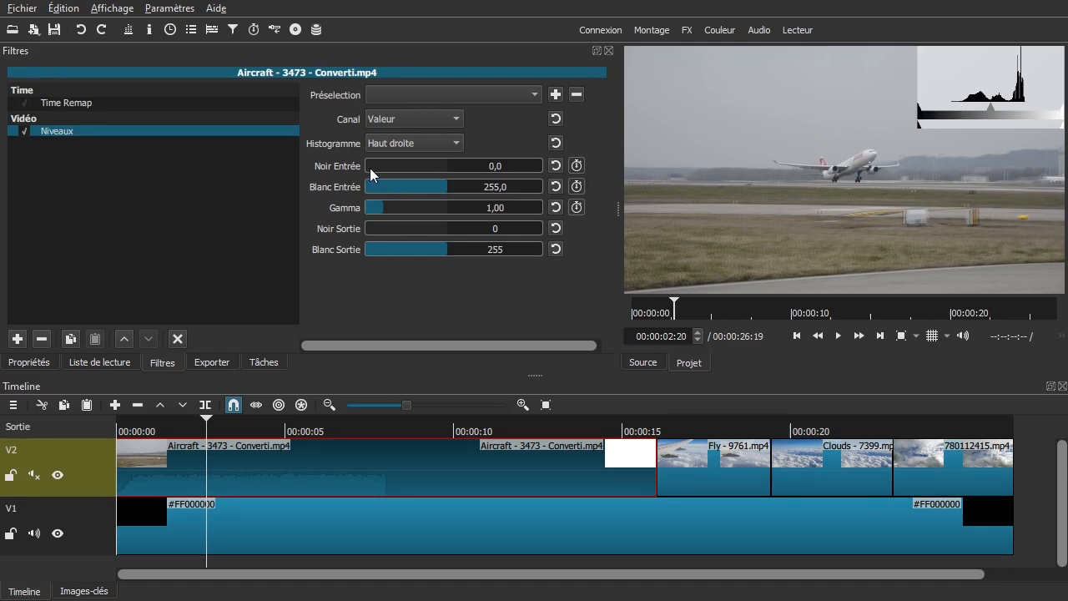
pyautogui.moveTo(367, 166); pyautogui.dragTo(384, 163)
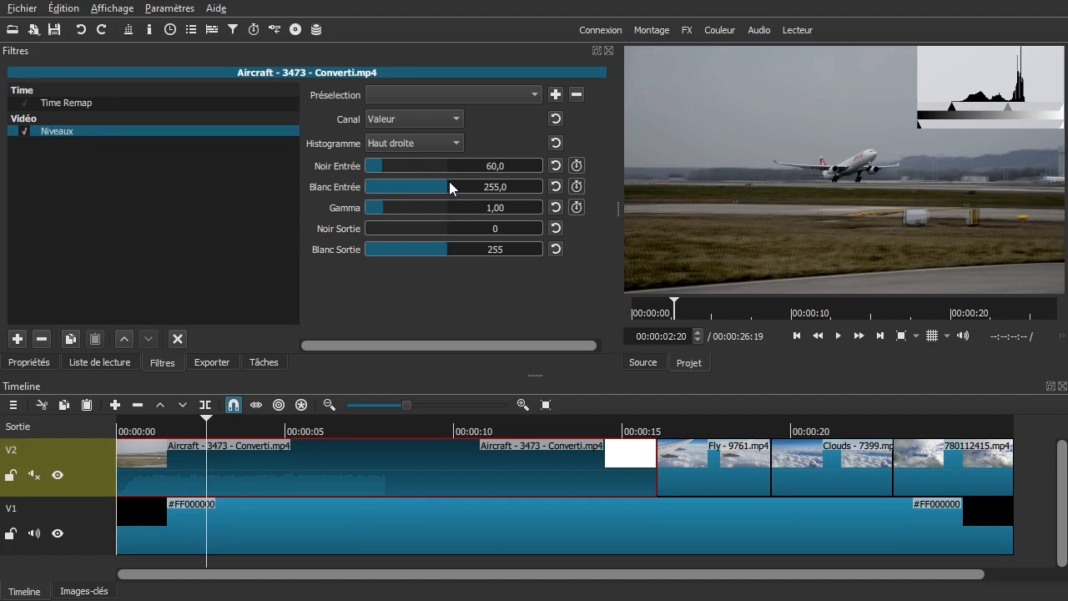
pyautogui.moveTo(444, 181); pyautogui.dragTo(428, 183)
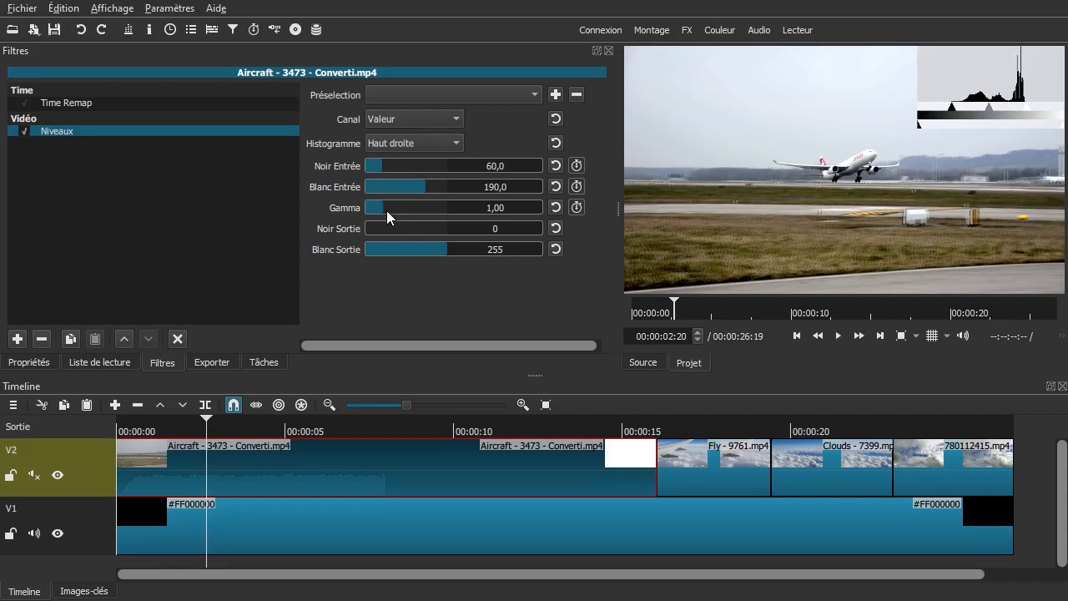
# Try a Gamma of 0,36 in the Niveaux filter and reset it to its default.
pyautogui.moveTo(392, 208)
pyautogui.mouseDown()
pyautogui.moveTo(418, 208)
pyautogui.moveTo(372, 210)
pyautogui.mouseUp()
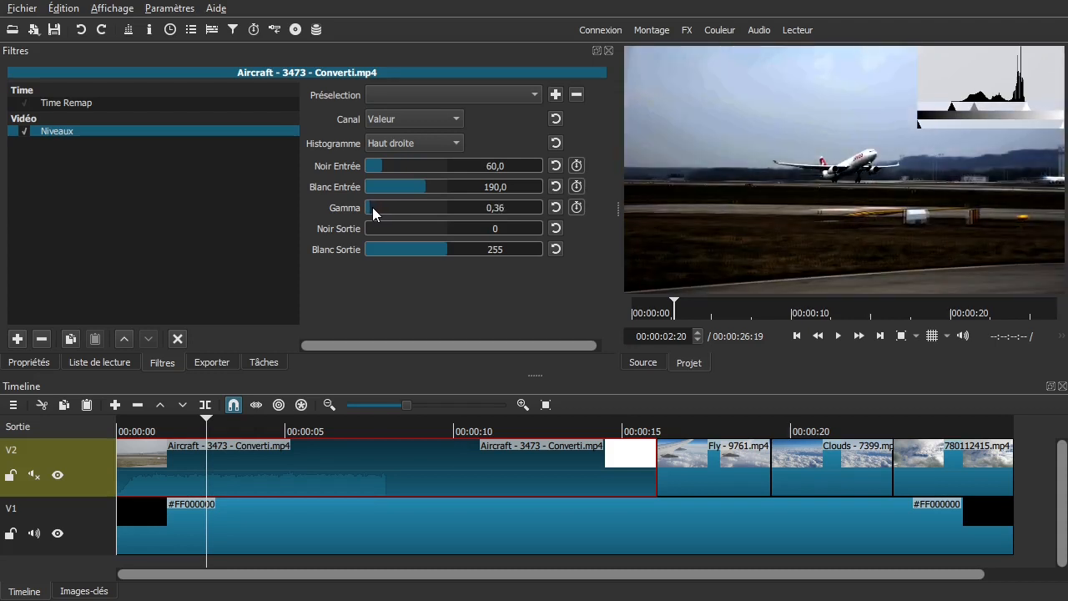
pyautogui.click(554, 208)
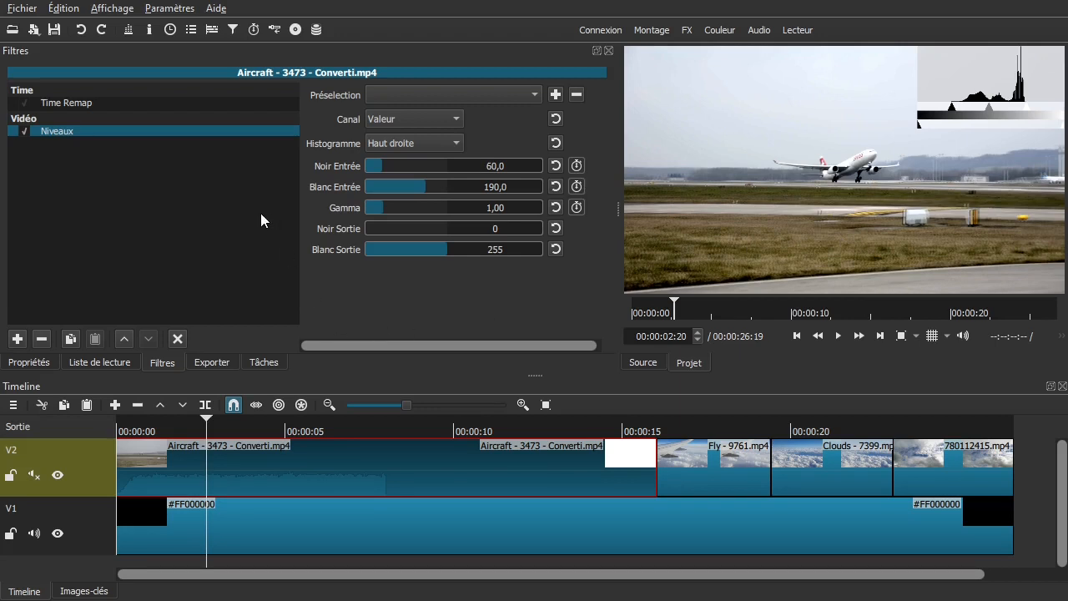
# Preview the levels correction at 00:00:09:15 and set the Niveaux histogram to Aucune.
pyautogui.moveTo(237, 423); pyautogui.dragTo(436, 439)
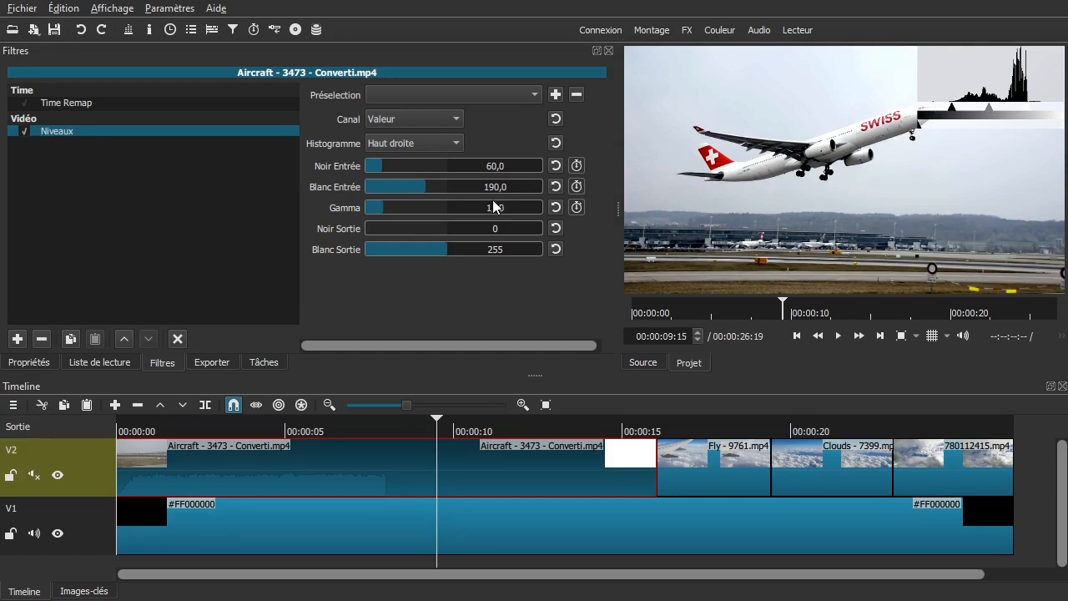
pyautogui.click(427, 140)
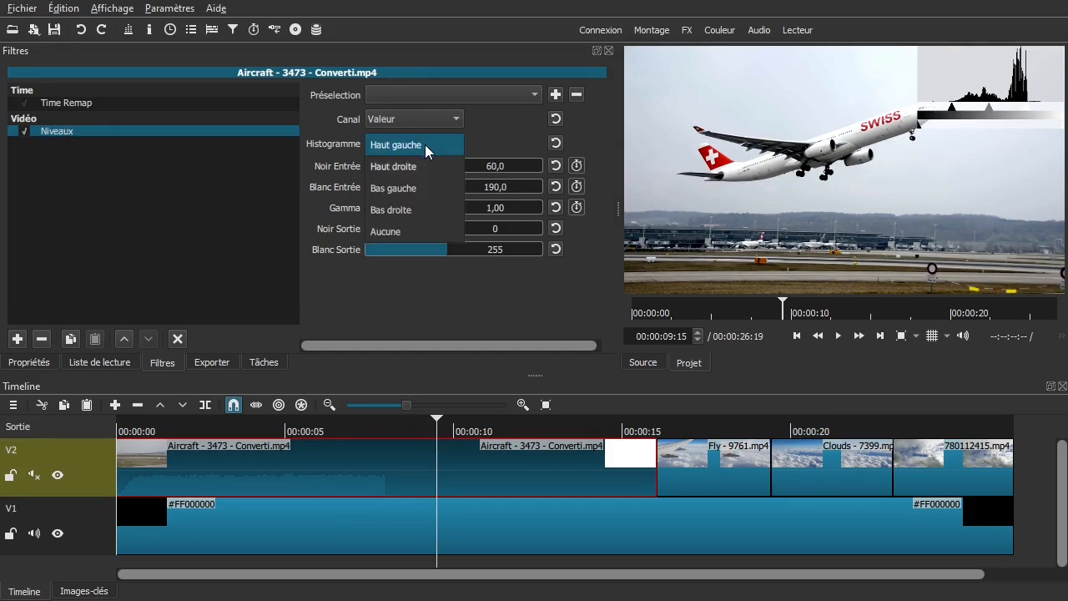
pyautogui.click(388, 232)
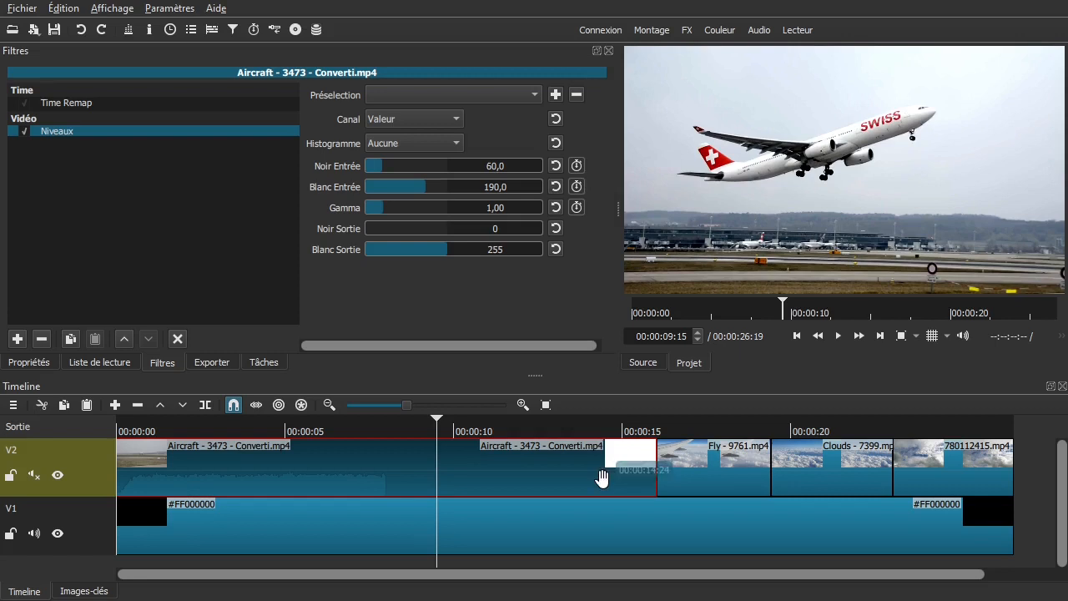
# Preview the Aircraft clip at 00:00:04:04 and add the Gradient video filter to it.
pyautogui.moveTo(249, 432)
pyautogui.mouseDown()
pyautogui.moveTo(226, 433)
pyautogui.moveTo(255, 437)
pyautogui.mouseUp()
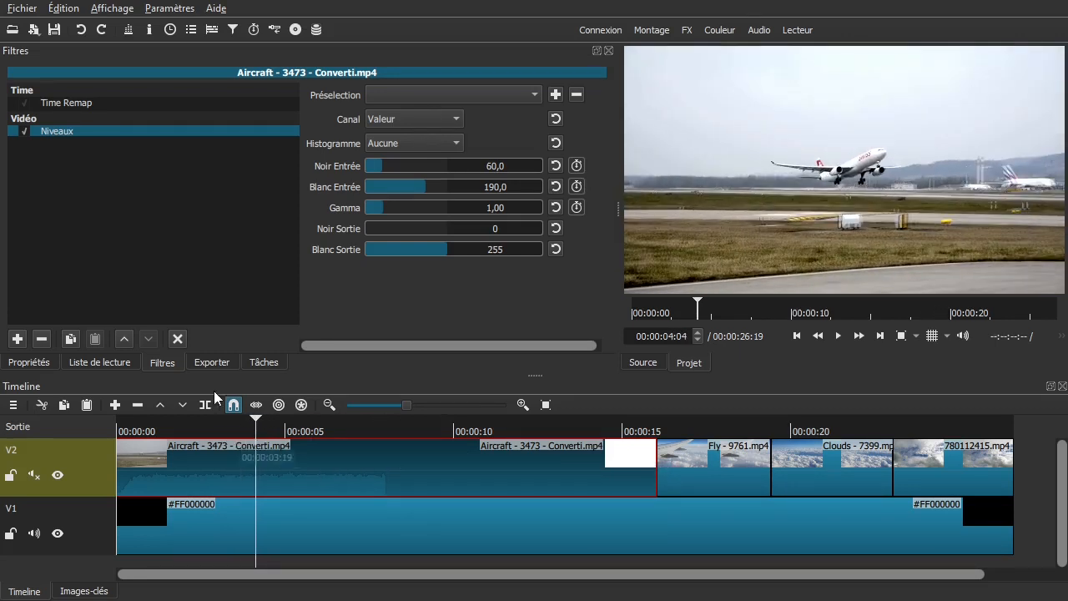
pyautogui.click(16, 337)
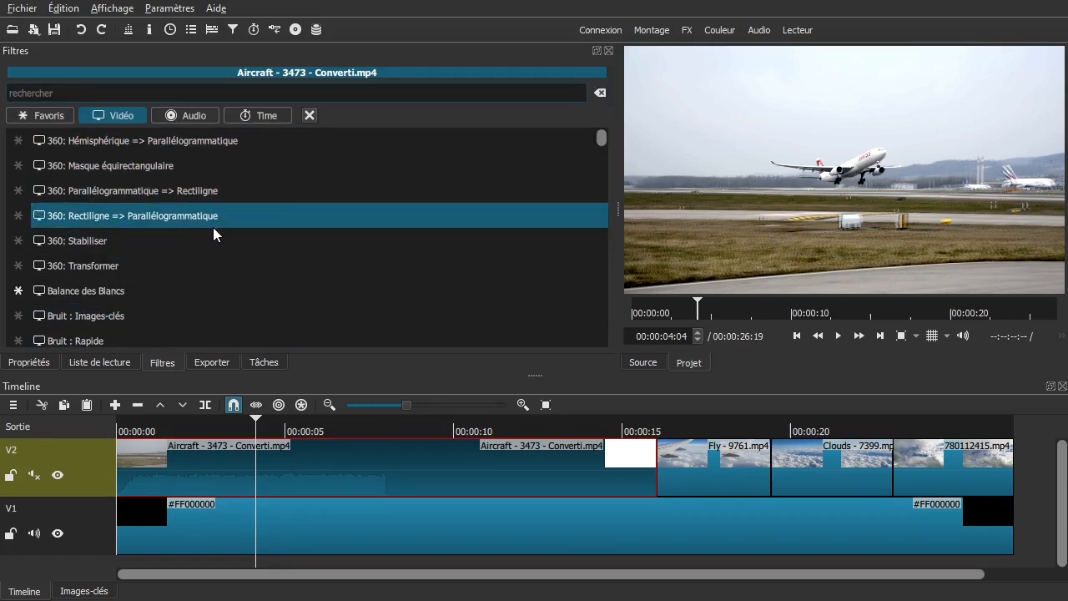
pyautogui.scroll(-4, 284, 226)
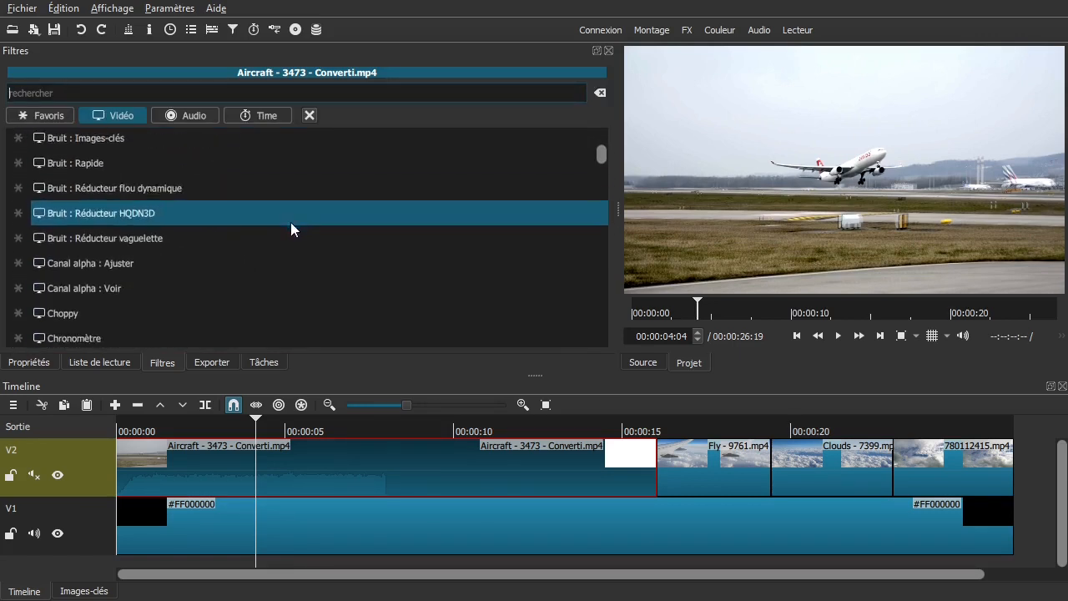
pyautogui.scroll(-5, 293, 219)
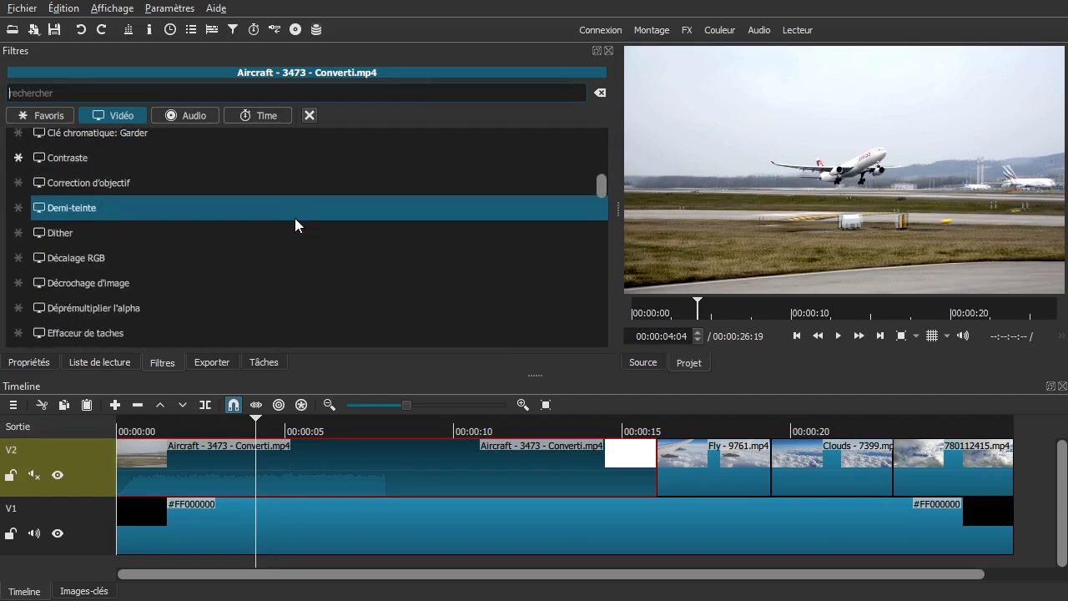
pyautogui.scroll(-2, 294, 218)
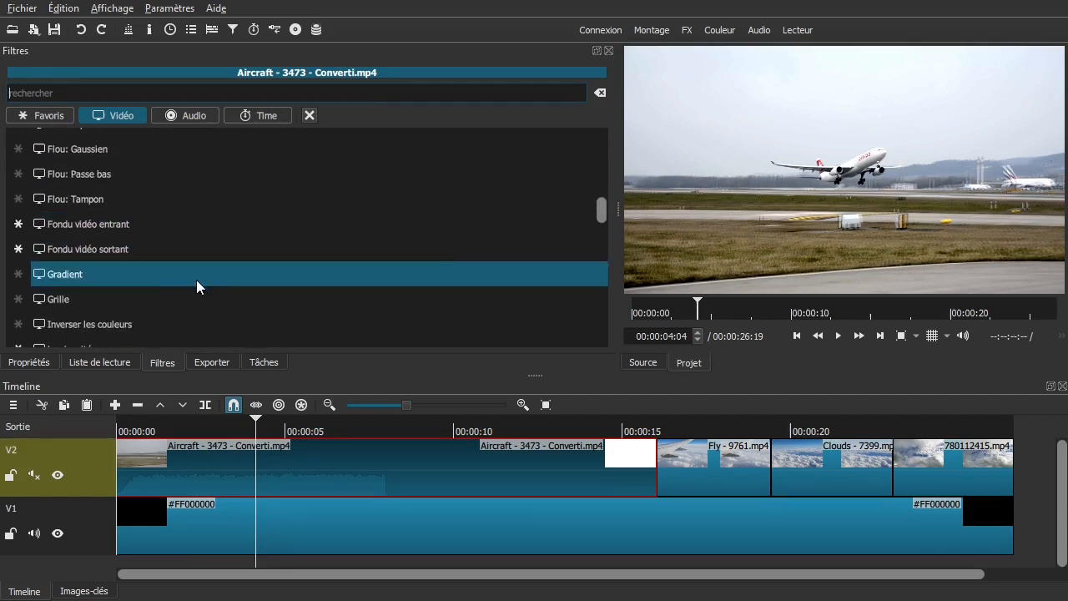
pyautogui.click(61, 275)
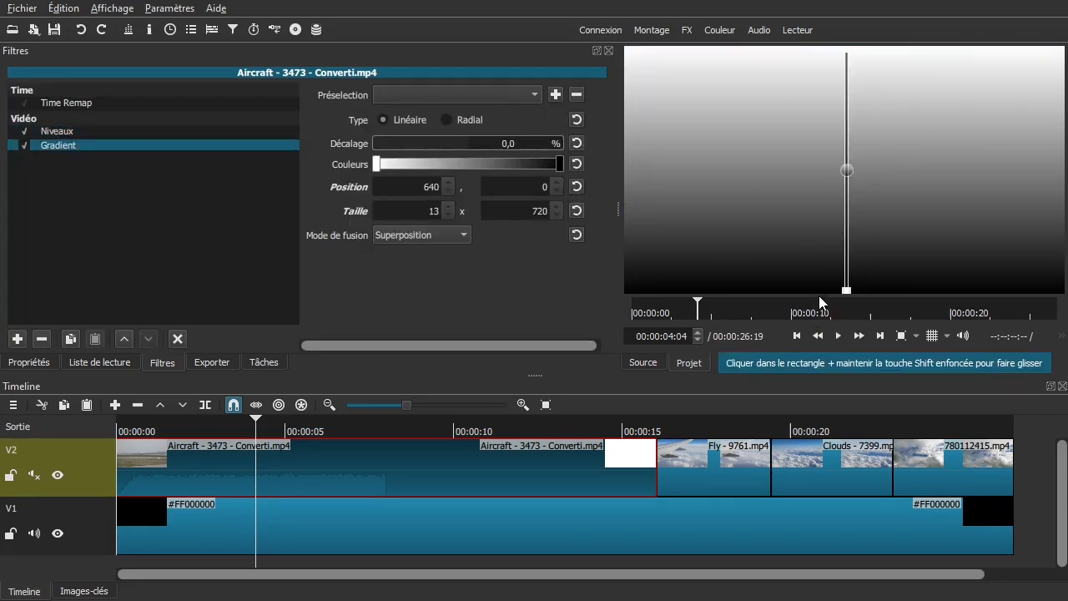
# Stretch the linear gradient's axis vertically past the frame edges, to position 640, -32 and size 19 x 759.
pyautogui.moveTo(847, 290)
pyautogui.mouseDown()
pyautogui.moveTo(1019, 265)
pyautogui.moveTo(1048, 282)
pyautogui.moveTo(859, 290)
pyautogui.mouseUp()
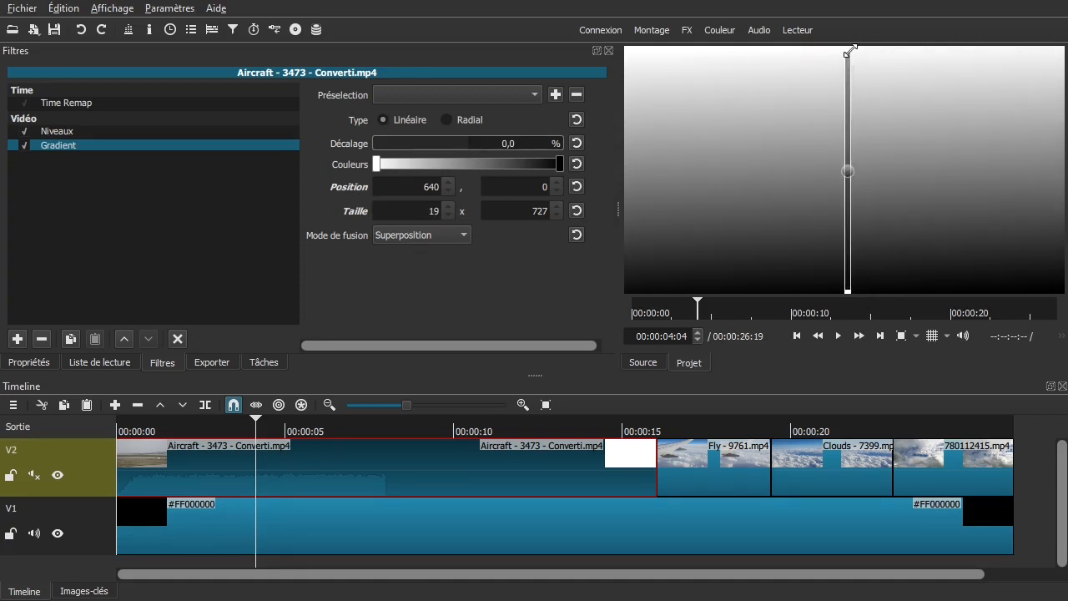
pyautogui.moveTo(849, 50)
pyautogui.mouseDown()
pyautogui.moveTo(958, 117)
pyautogui.moveTo(865, 67)
pyautogui.moveTo(860, 48)
pyautogui.mouseUp()
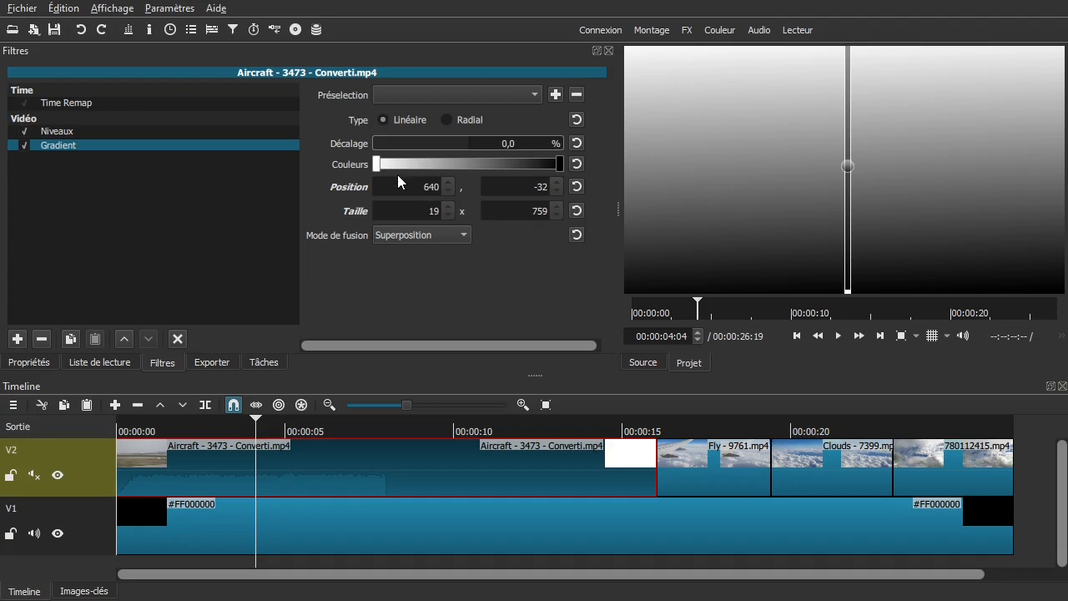
# Try a Décalage of 72,0 % on the linear gradient, lengthen its axis to 776 and return the offset to 0,0 %.
pyautogui.click(449, 118)
pyautogui.click(380, 120)
pyautogui.moveTo(383, 144); pyautogui.dragTo(443, 139)
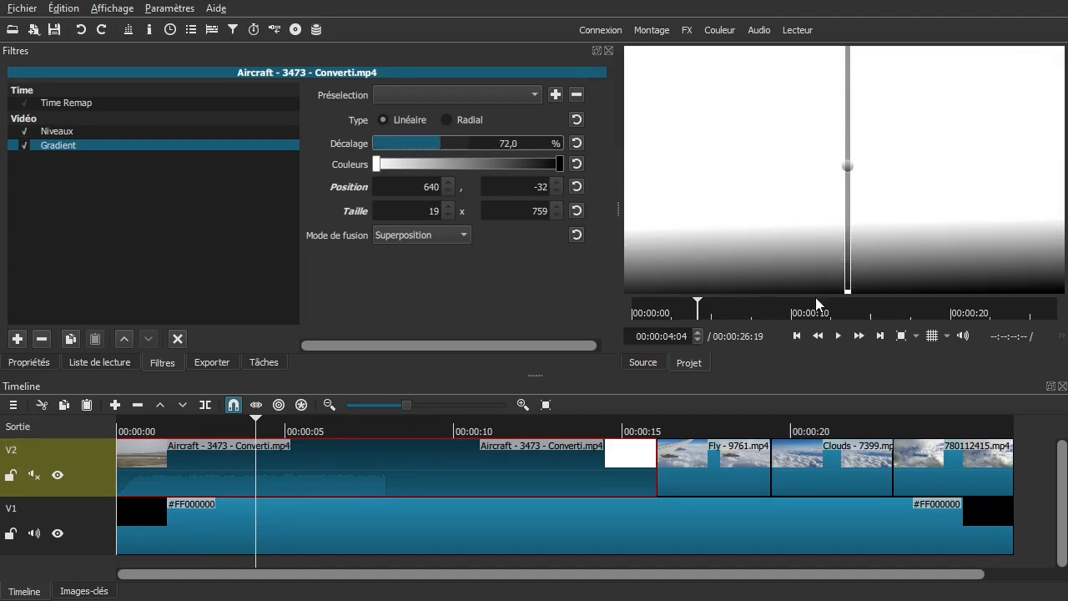
pyautogui.moveTo(843, 291)
pyautogui.mouseDown()
pyautogui.moveTo(876, 290)
pyautogui.moveTo(829, 296)
pyautogui.mouseUp()
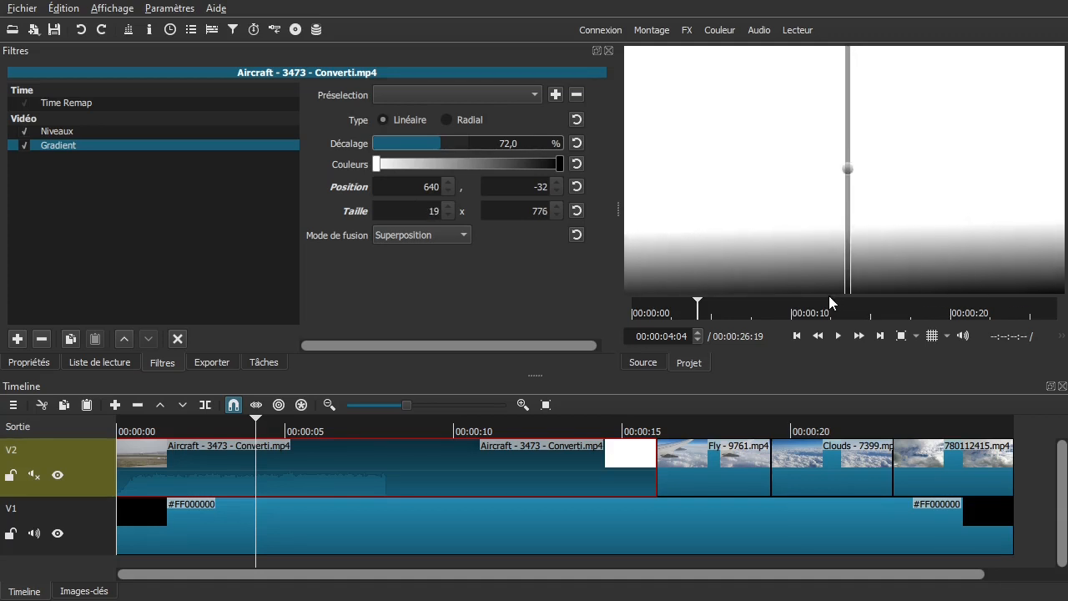
pyautogui.moveTo(437, 143); pyautogui.dragTo(360, 157)
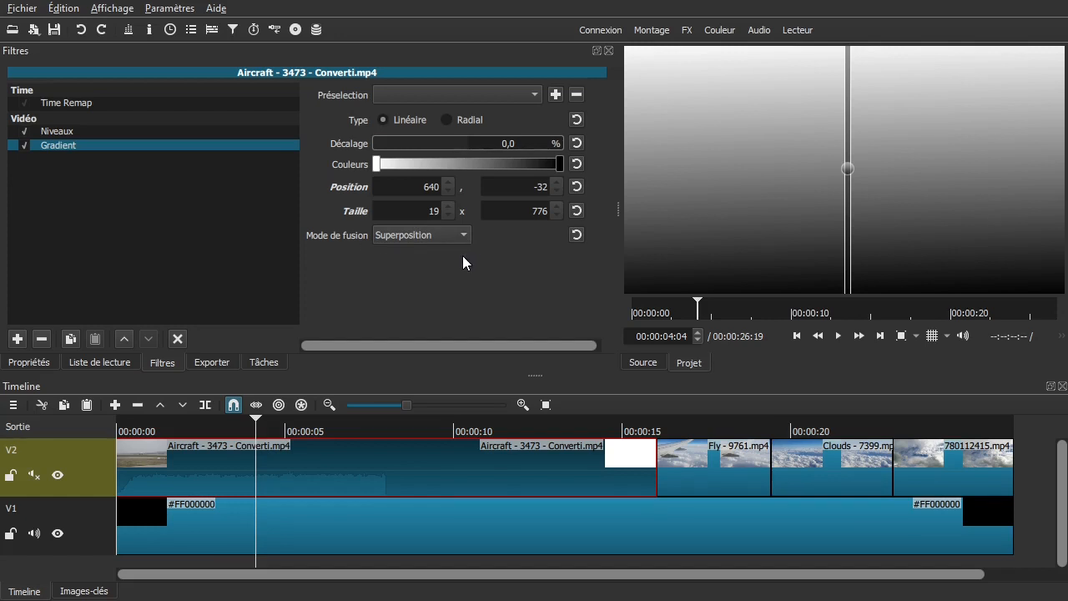
# Set the gradient's end colour to white #ffffff and its start colour to sky blue #00aaff.
pyautogui.click(558, 165)
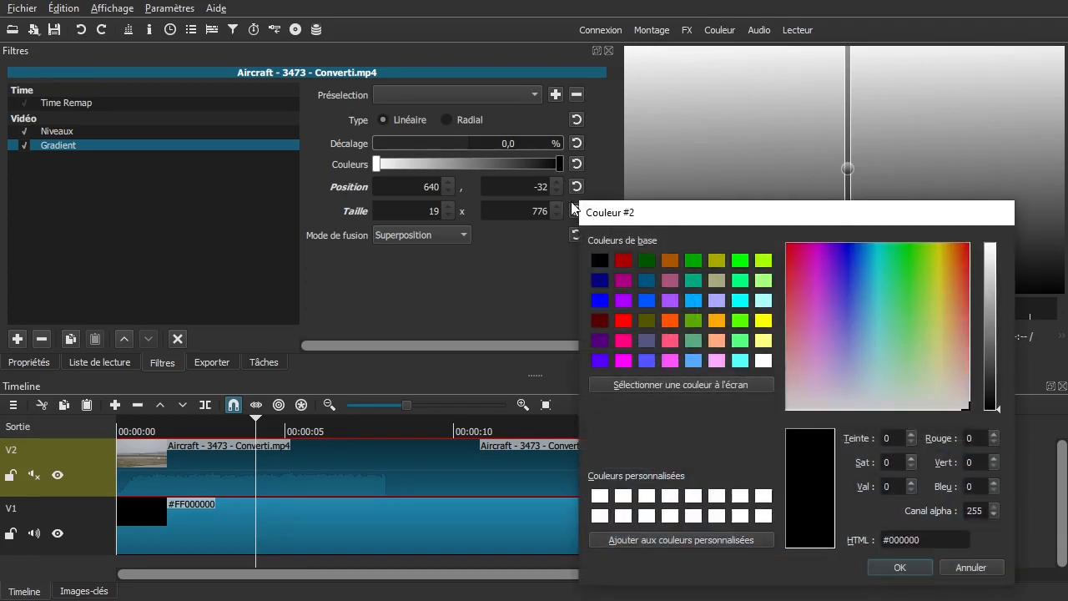
pyautogui.click(763, 360)
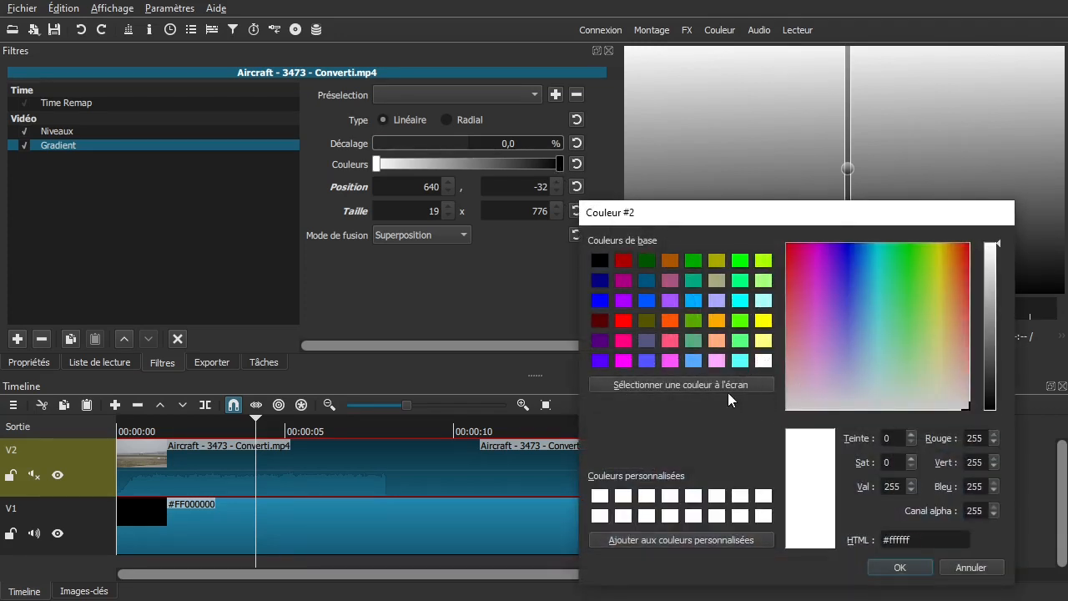
pyautogui.click(895, 569)
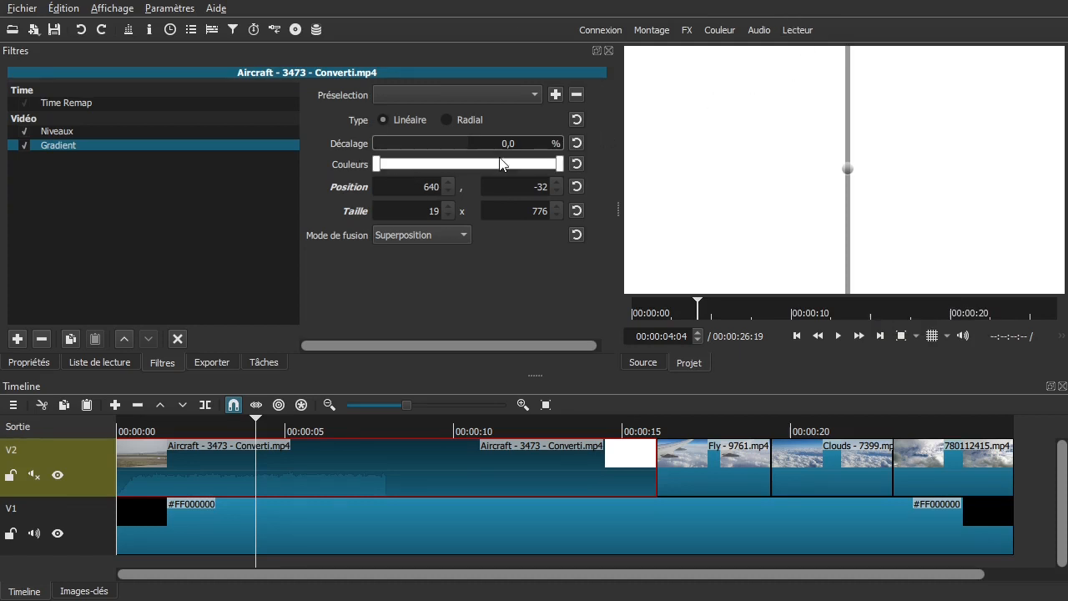
pyautogui.click(376, 166)
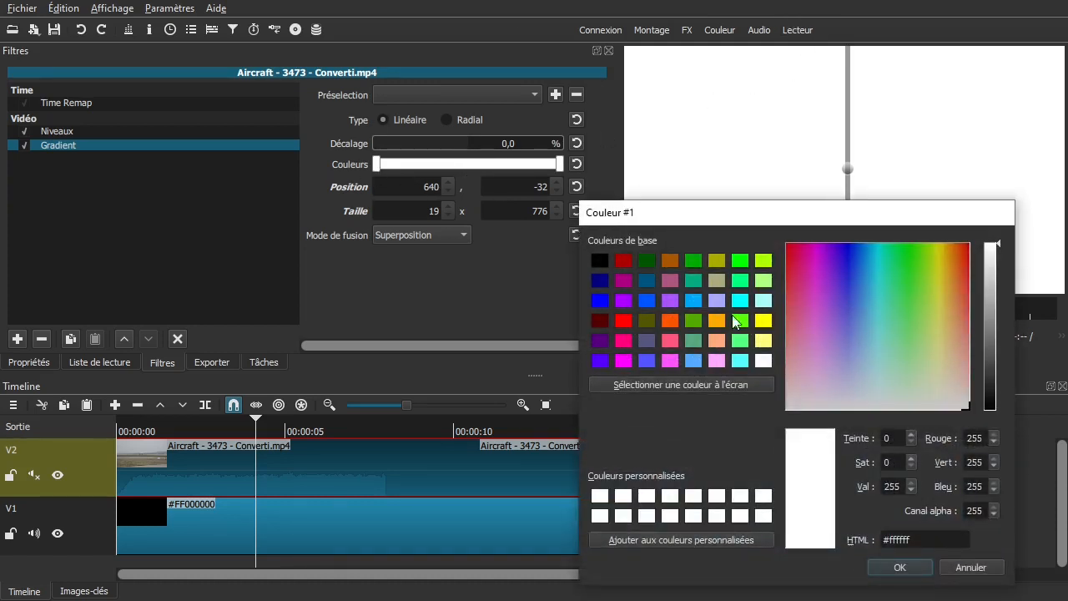
pyautogui.click(694, 300)
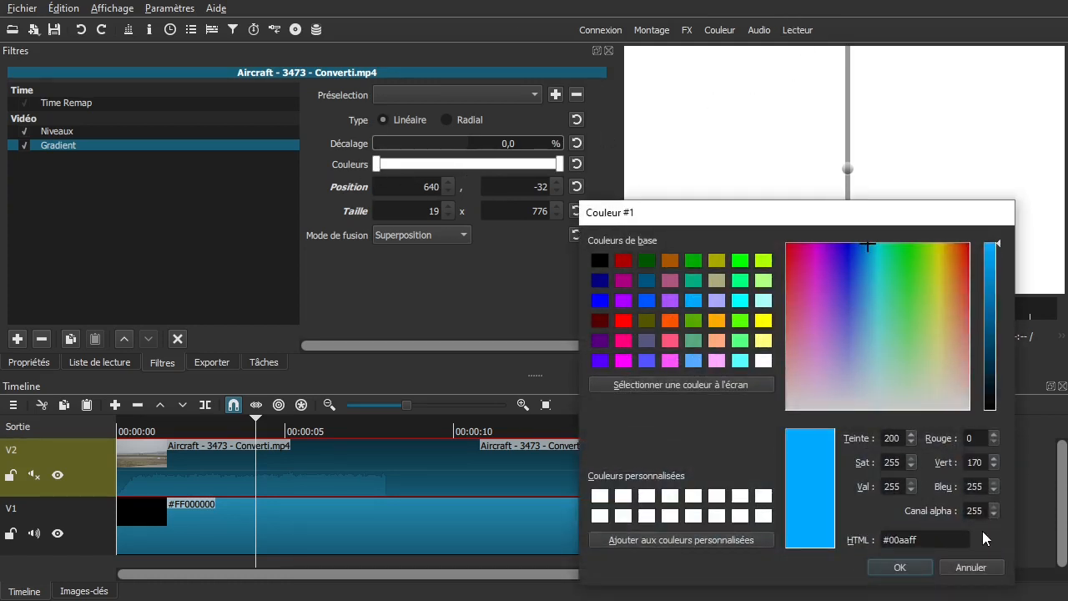
pyautogui.click(894, 568)
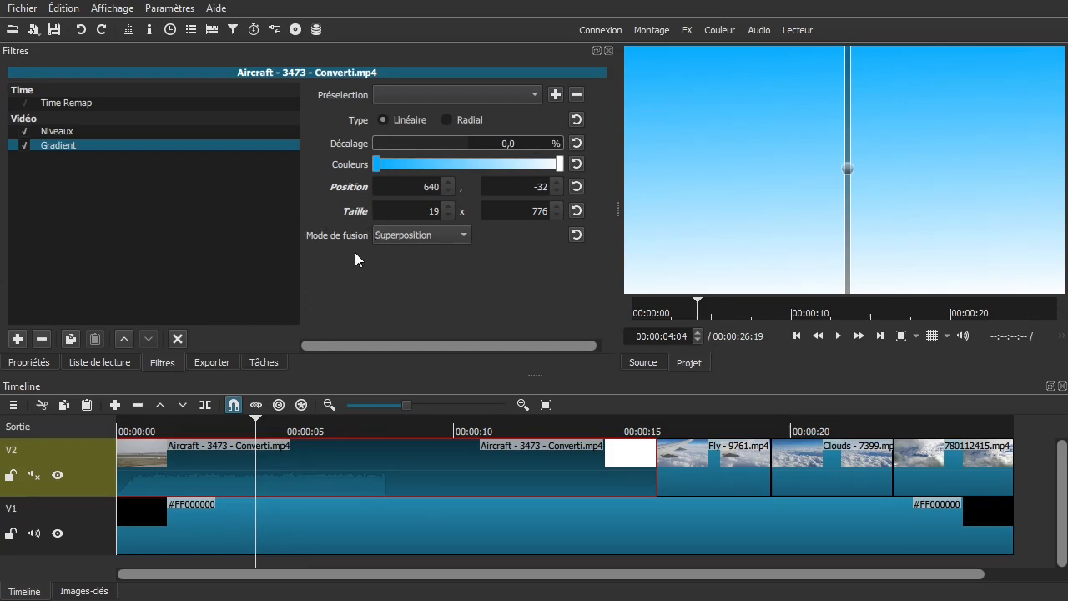
# Try the Superposition, Aucune, Saturation and Saturation HSL blend modes on the gradient.
pyautogui.click(425, 235)
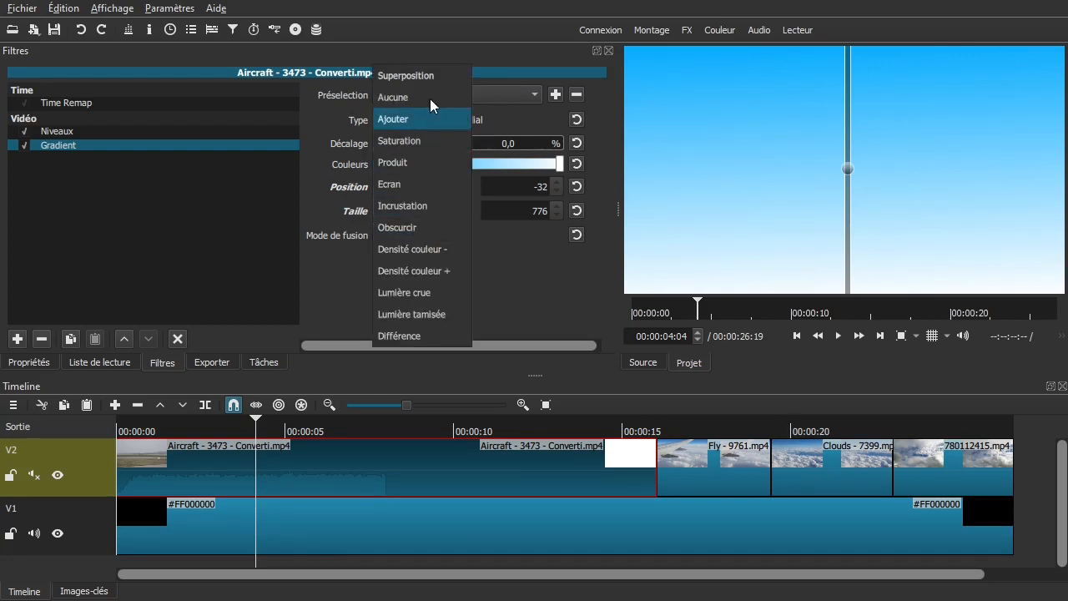
pyautogui.click(407, 76)
pyautogui.click(397, 236)
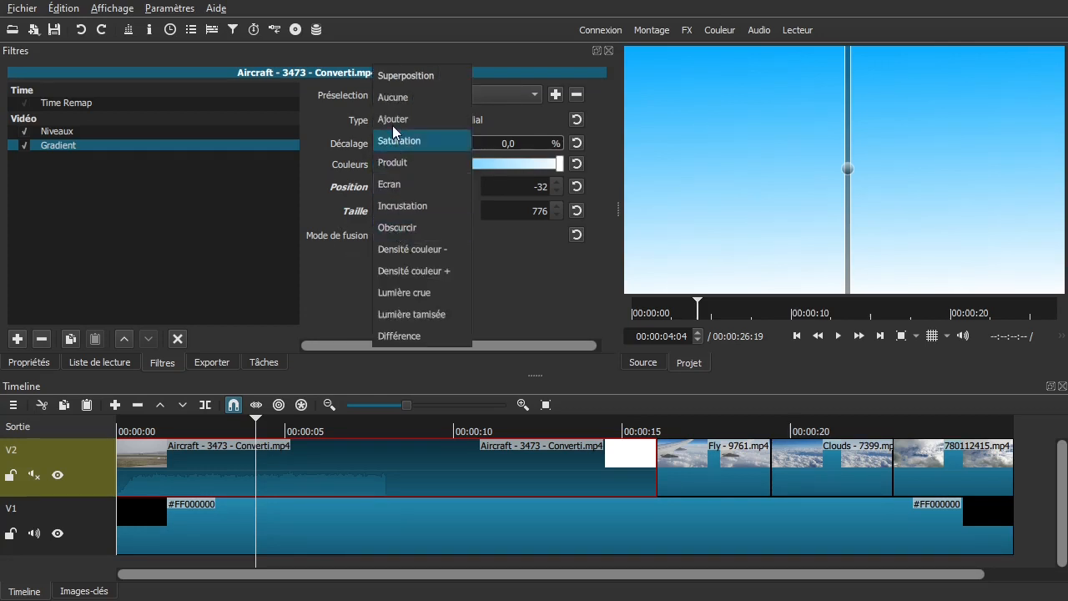
pyautogui.click(392, 102)
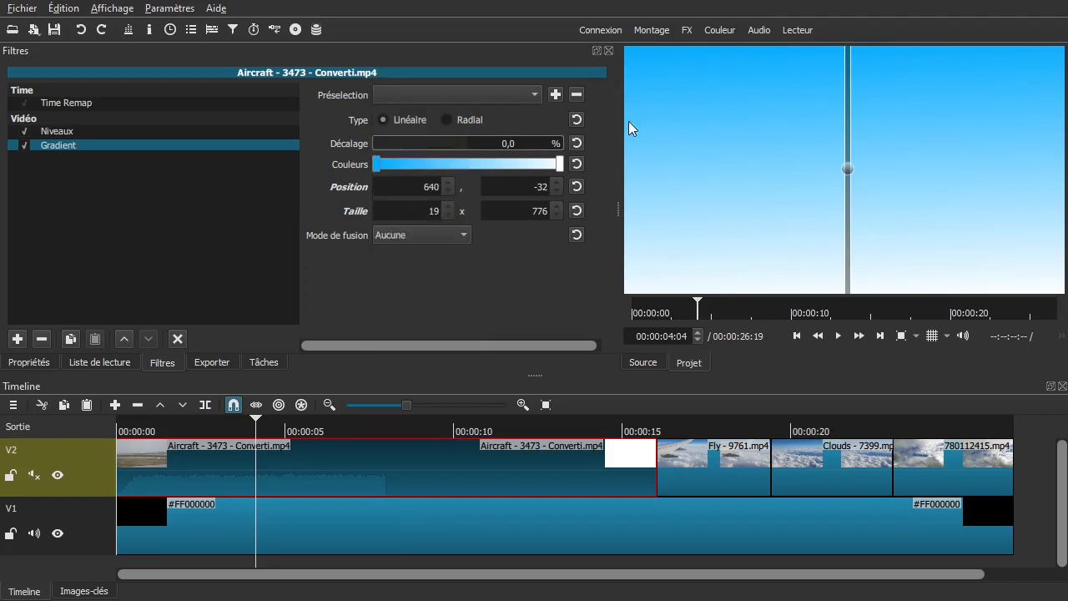
pyautogui.click(420, 235)
pyautogui.click(413, 119)
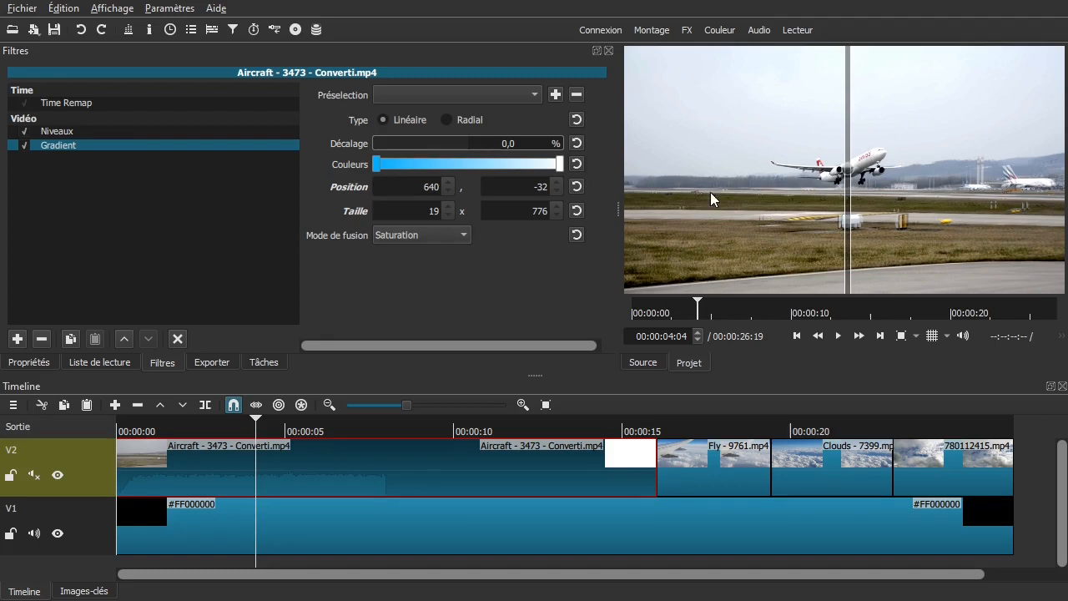
pyautogui.click(434, 244)
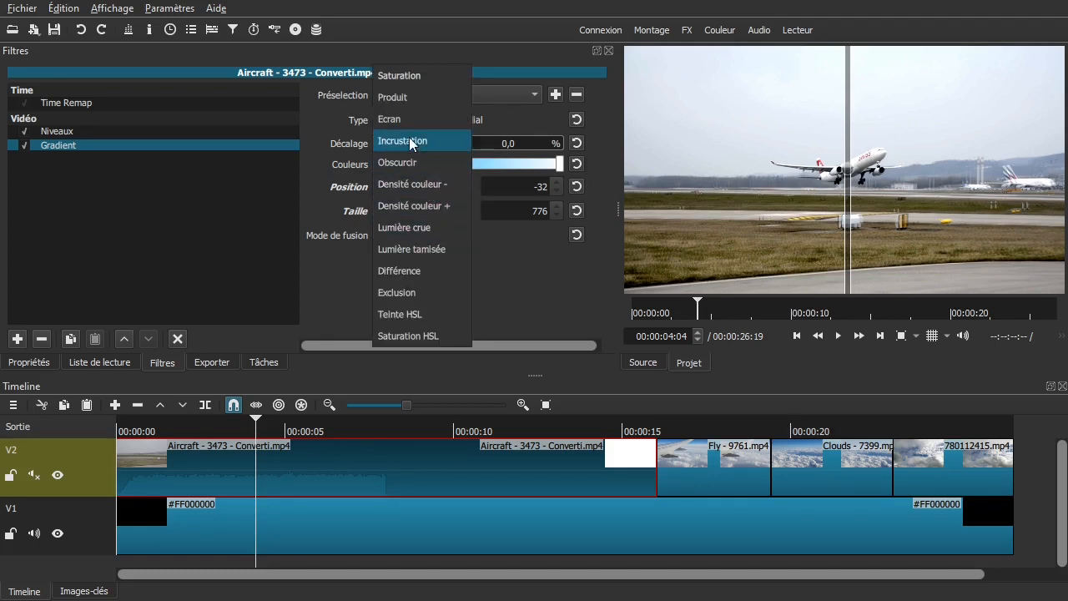
pyautogui.click(401, 335)
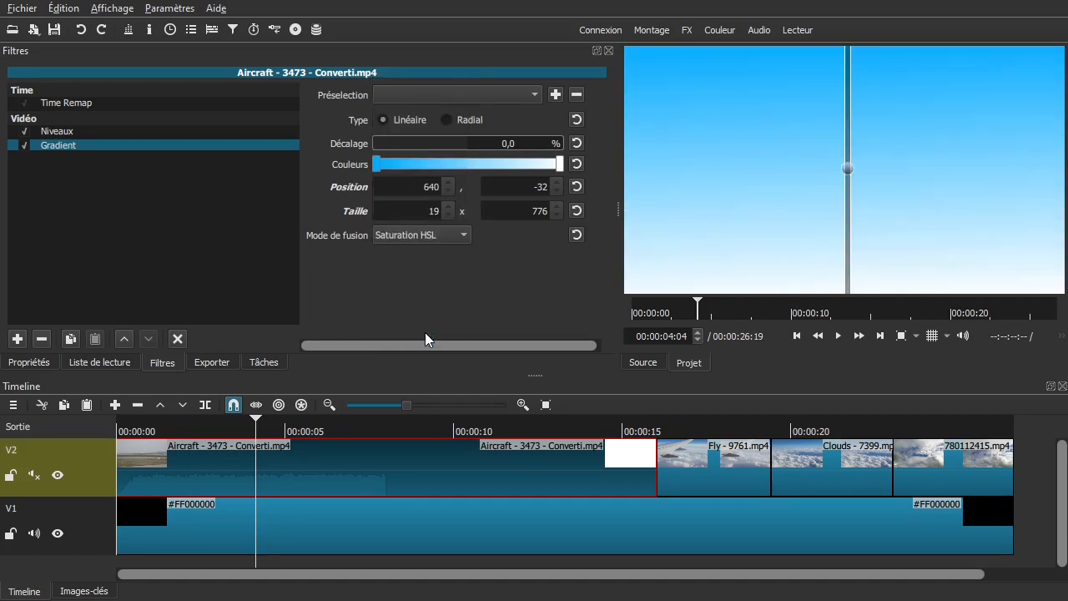
# Try the Couleur HSL, Saturation HSL, Teinte HSL, Exclusion and Ecran blend modes on the gradient.
pyautogui.click(418, 233)
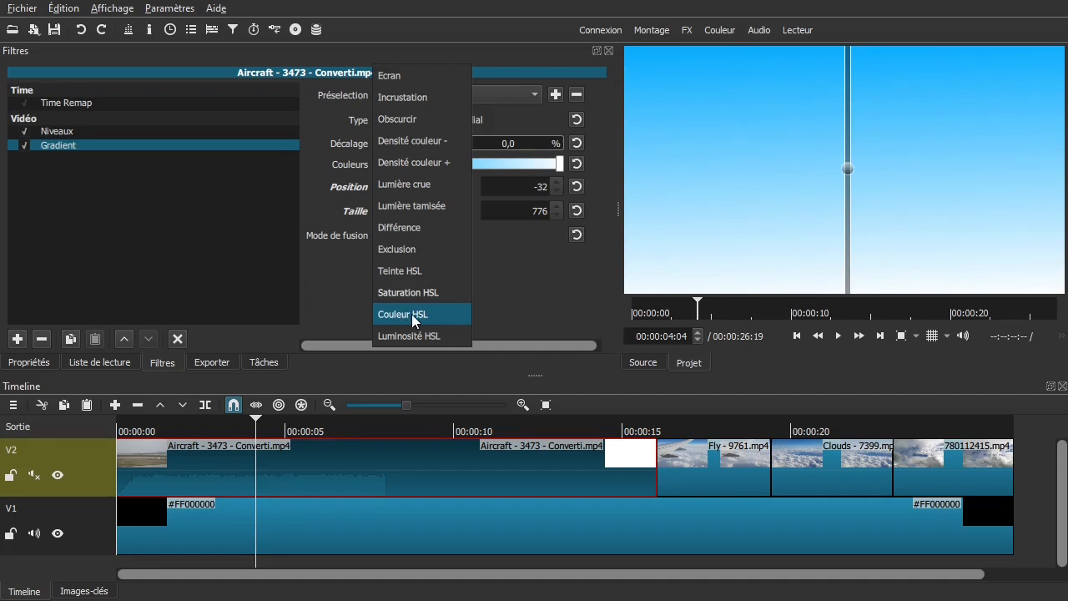
pyautogui.click(428, 313)
pyautogui.click(400, 238)
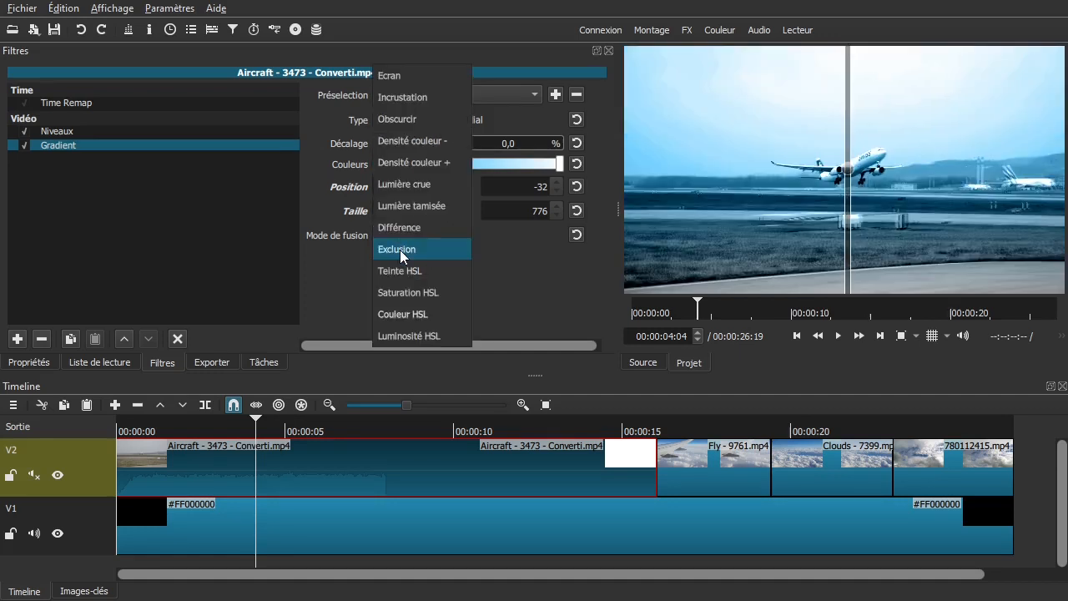
pyautogui.click(389, 293)
pyautogui.click(414, 236)
pyautogui.click(401, 269)
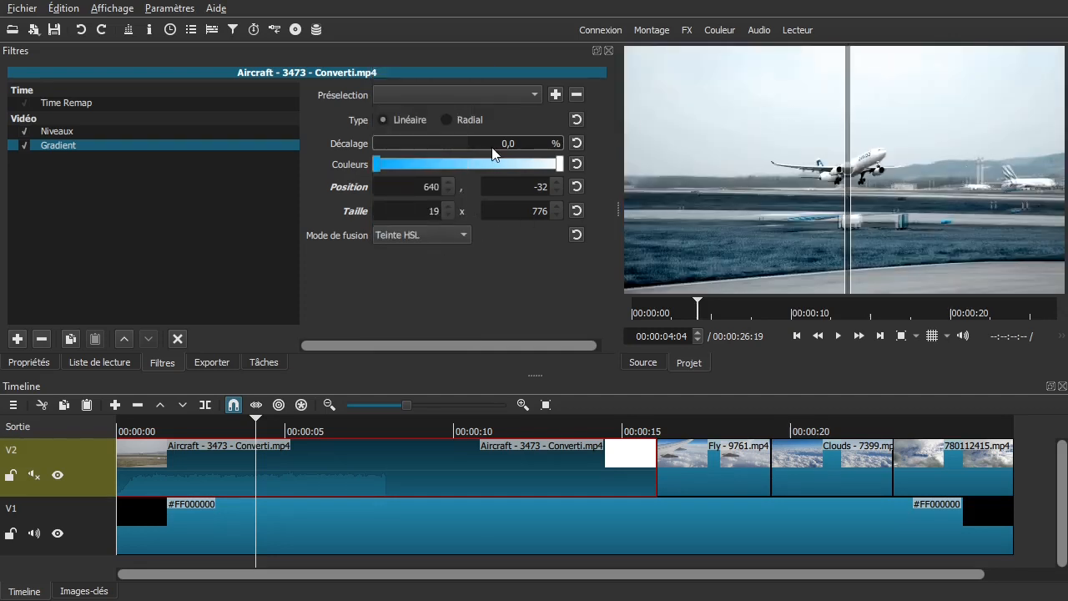
pyautogui.click(459, 234)
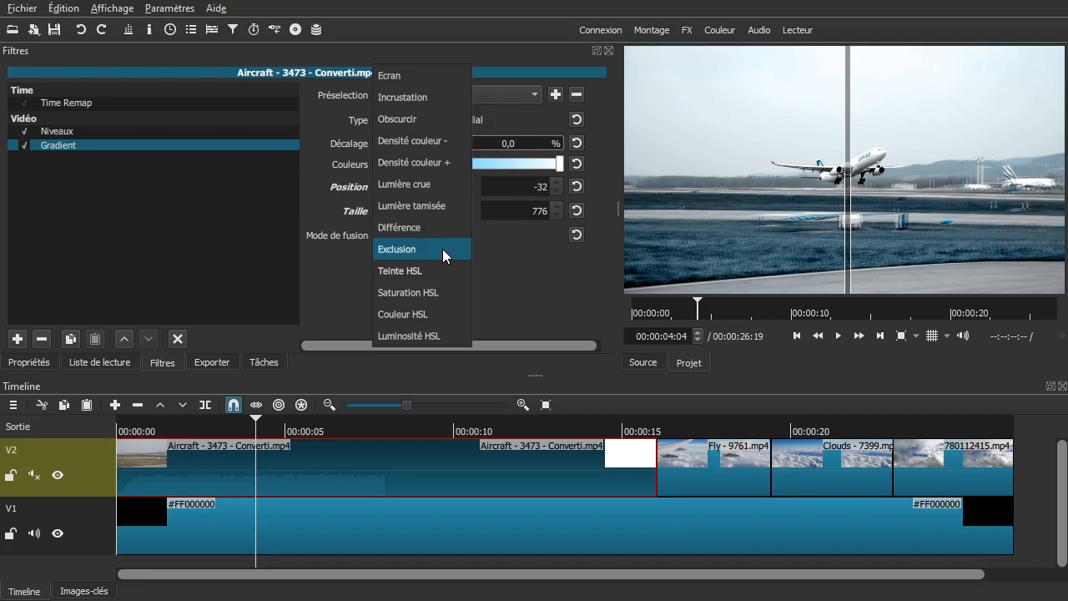
pyautogui.click(442, 247)
pyautogui.click(447, 236)
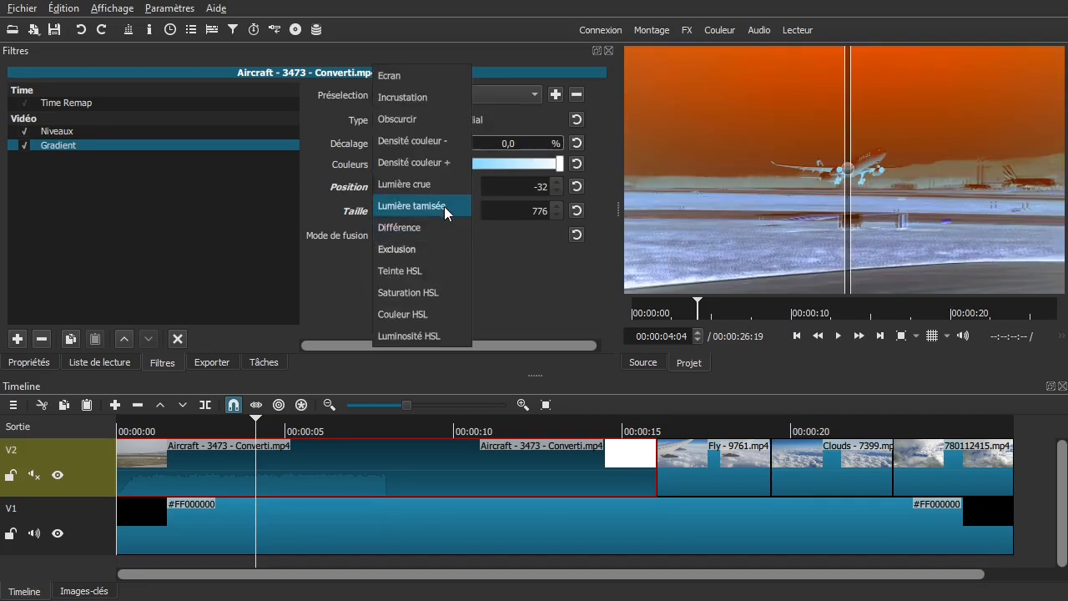
pyautogui.click(416, 80)
# Set the gradient's blend mode to Produit and shorten its axis in the sky to a height of 310.
pyautogui.click(407, 228)
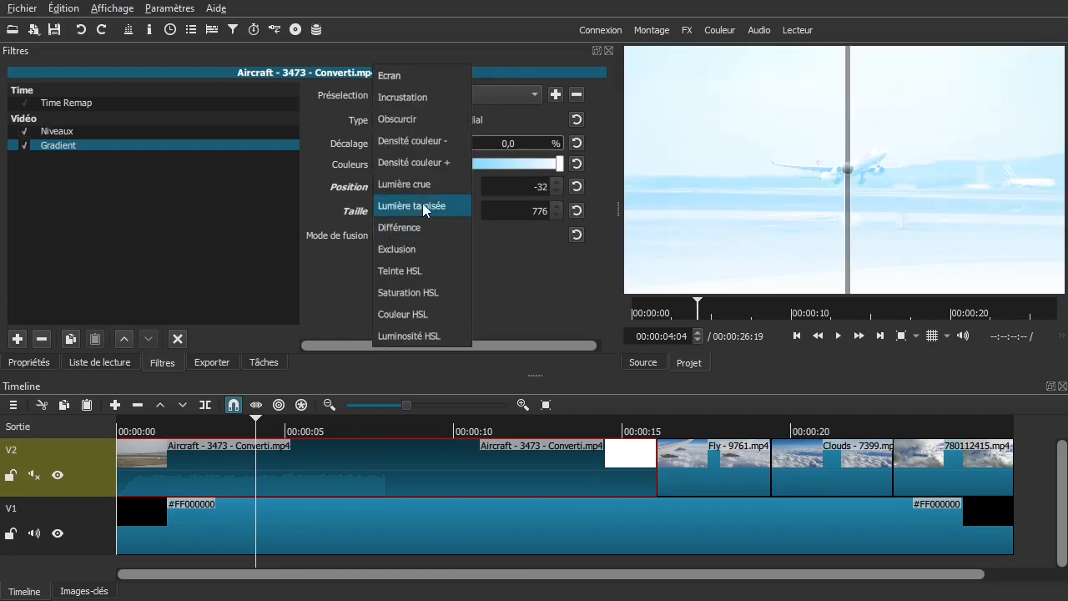
pyautogui.scroll(2, 413, 150)
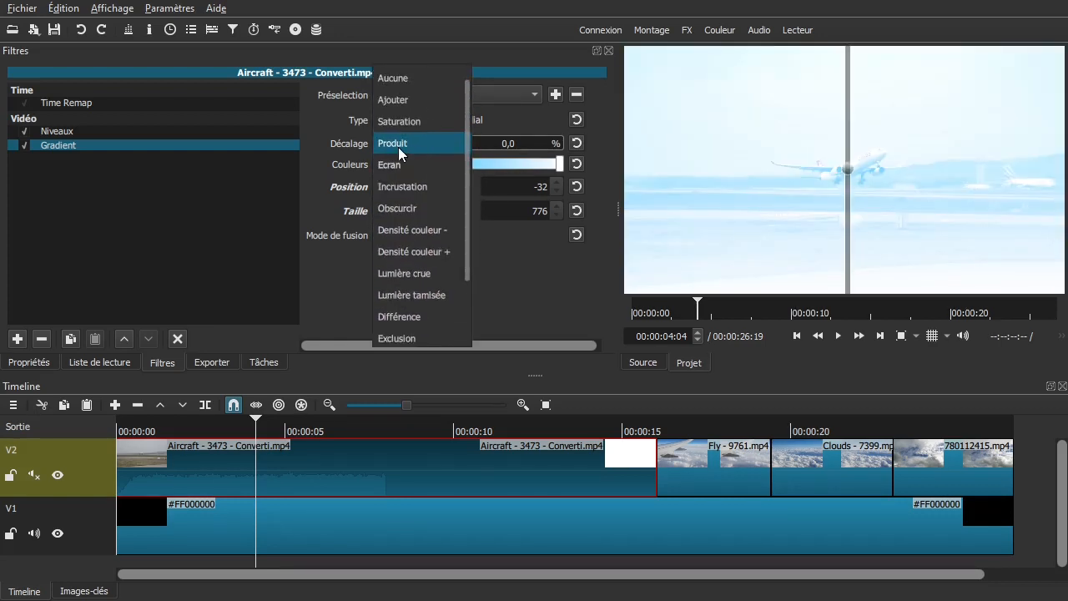
pyautogui.click(401, 143)
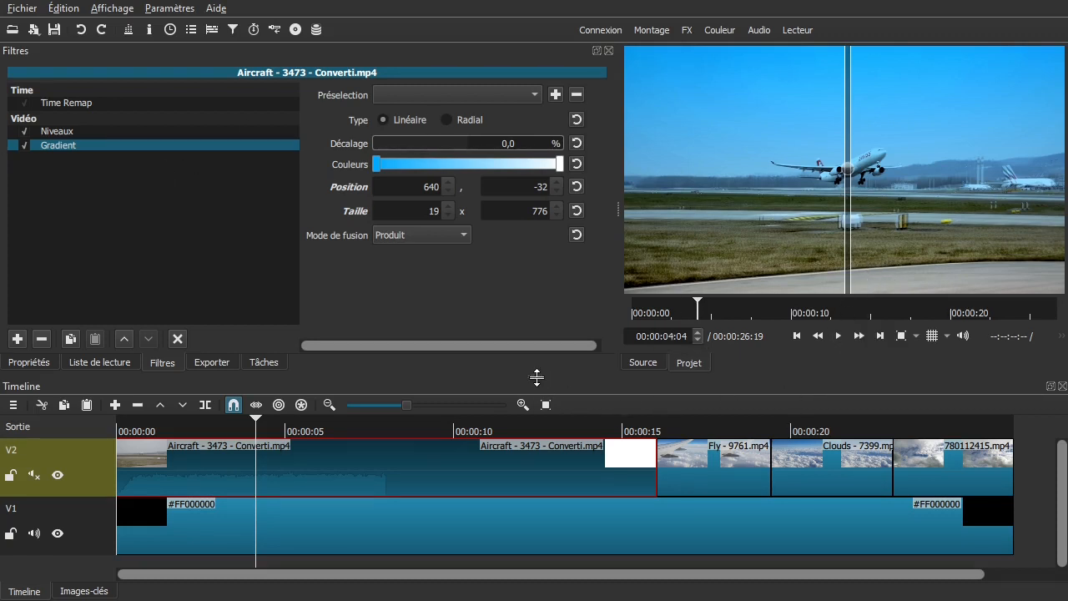
pyautogui.moveTo(536, 377); pyautogui.dragTo(543, 394)
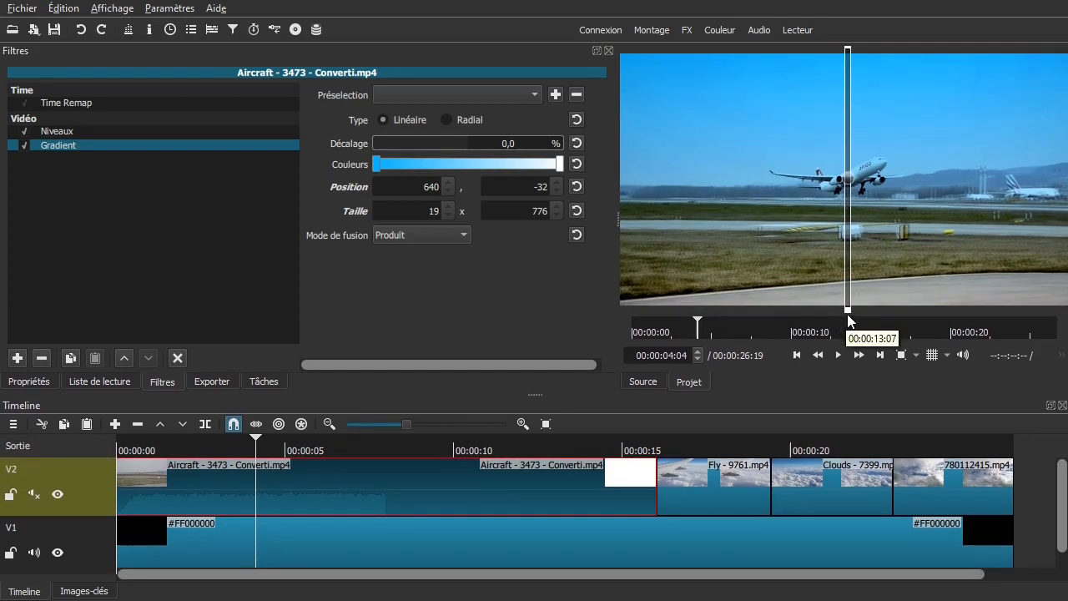
pyautogui.moveTo(847, 310); pyautogui.dragTo(840, 144)
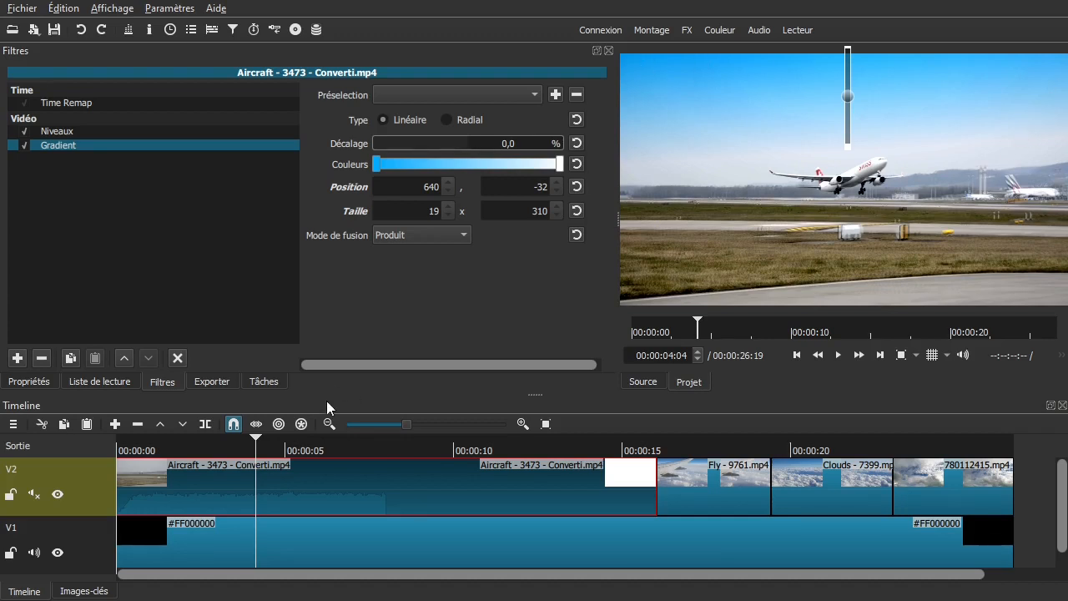
# Play the Aircraft clip from its start to 00:00:08:01 to check the blue sky gradient.
pyautogui.moveTo(258, 445); pyautogui.dragTo(120, 444)
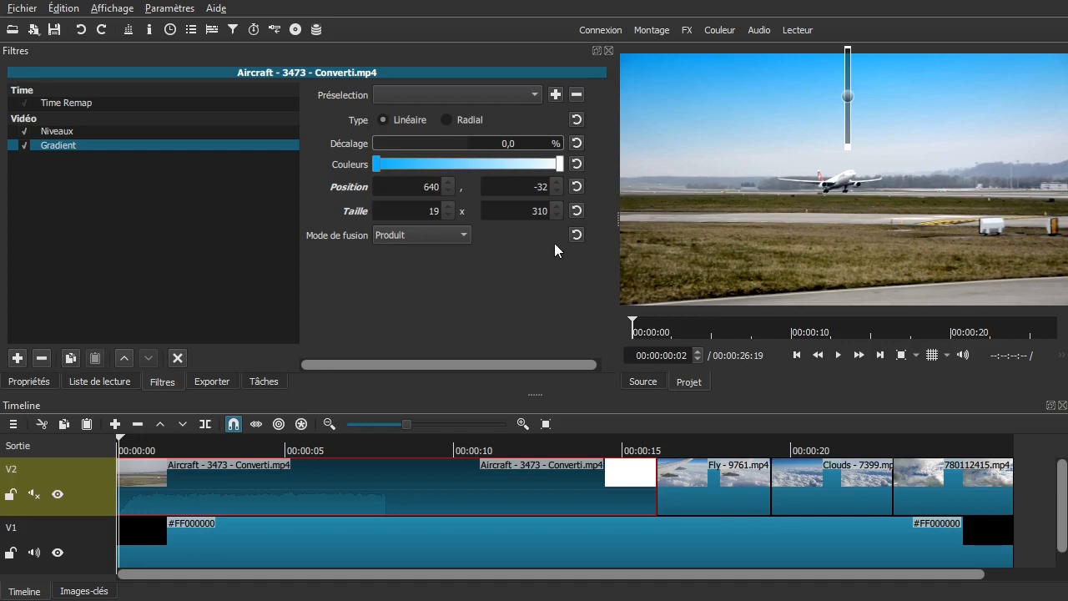
pyautogui.press('space')
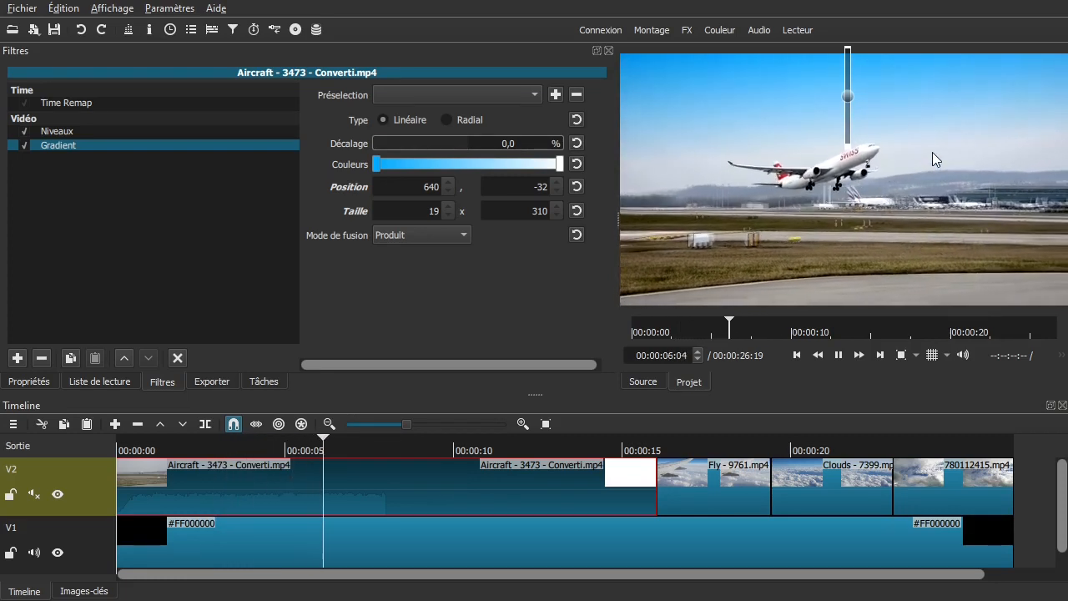
pyautogui.press('space')
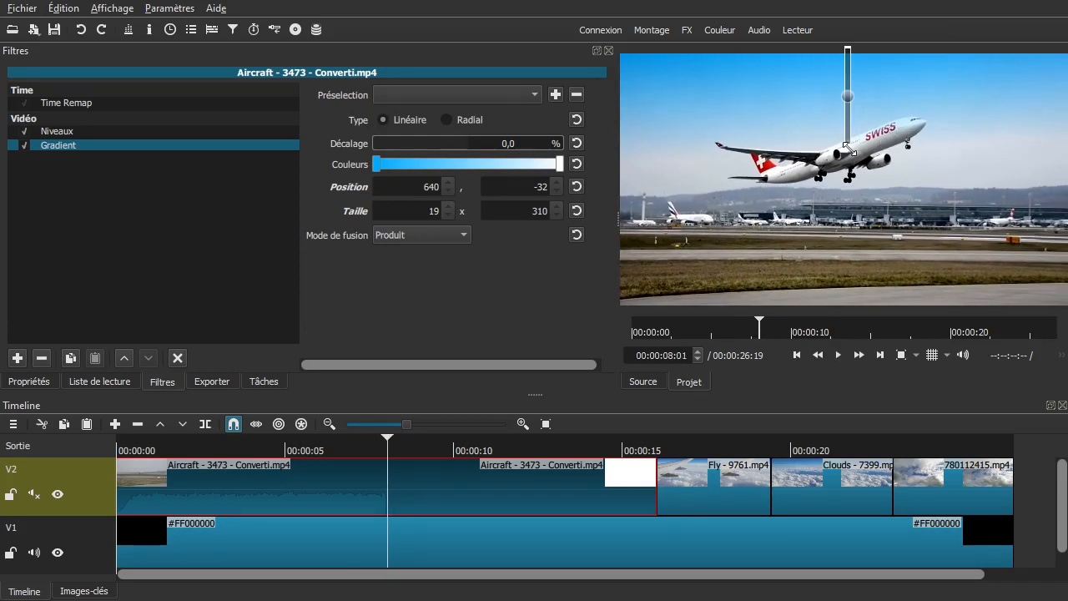
# Shorten the gradient's axis to a height of 248 and preview the Aircraft clip from its start to 00:00:02:03.
pyautogui.moveTo(849, 148); pyautogui.dragTo(845, 125)
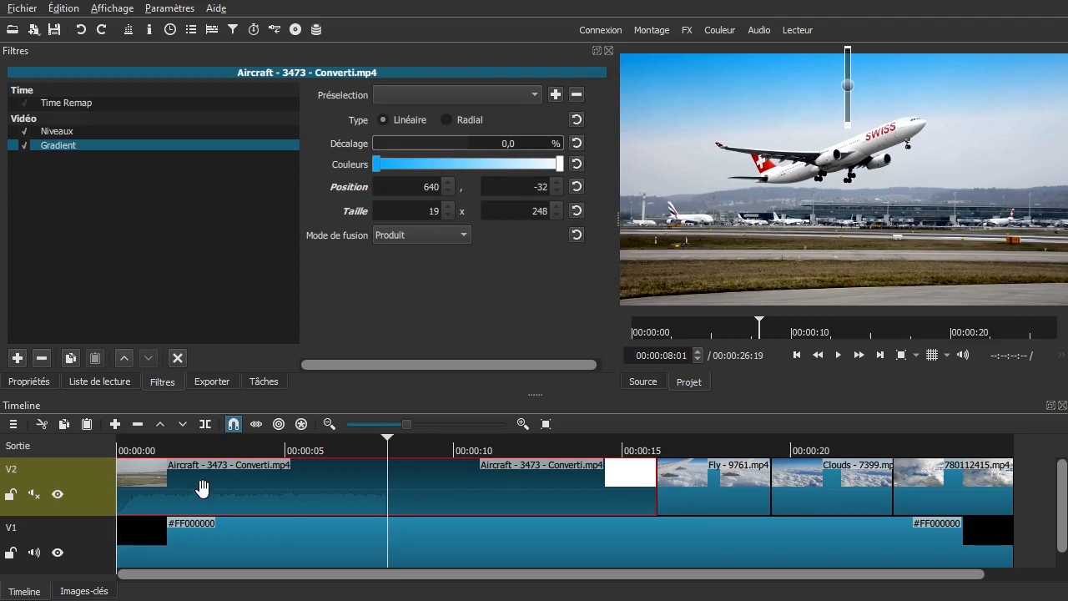
pyautogui.moveTo(328, 443); pyautogui.dragTo(117, 449)
pyautogui.press('space')
pyautogui.moveTo(842, 126); pyautogui.dragTo(797, 127)
pyautogui.press('space')
pyautogui.press('space')
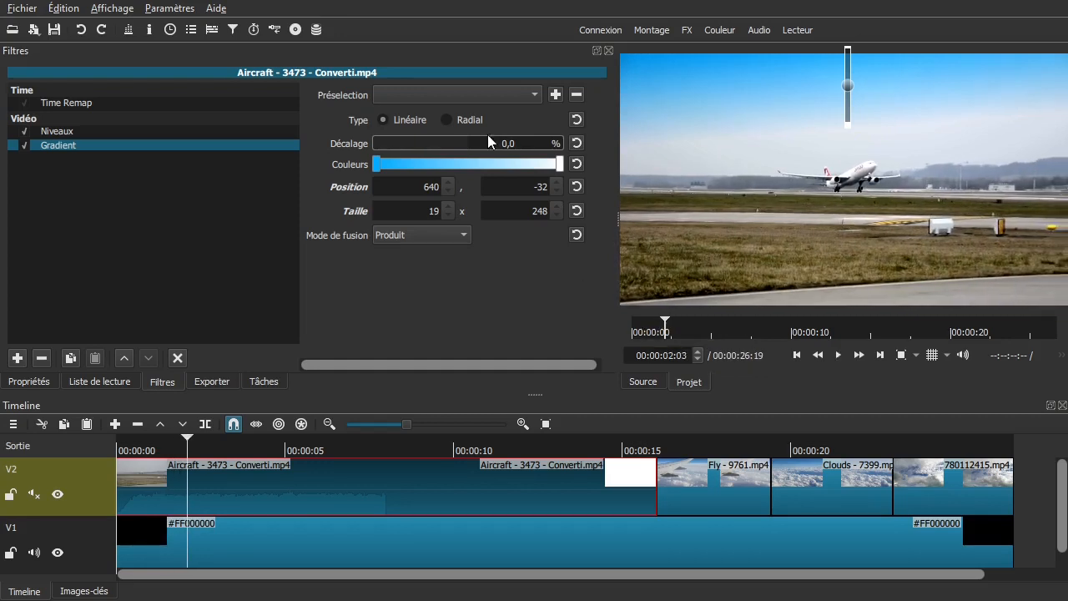
# Lengthen the gradient's axis to a height of 260 and play the montage into the Fly clip at 00:00:17:05.
pyautogui.moveTo(386, 151); pyautogui.dragTo(361, 145)
pyautogui.moveTo(848, 133); pyautogui.dragTo(845, 140)
pyautogui.click(183, 451)
pyautogui.press('space')
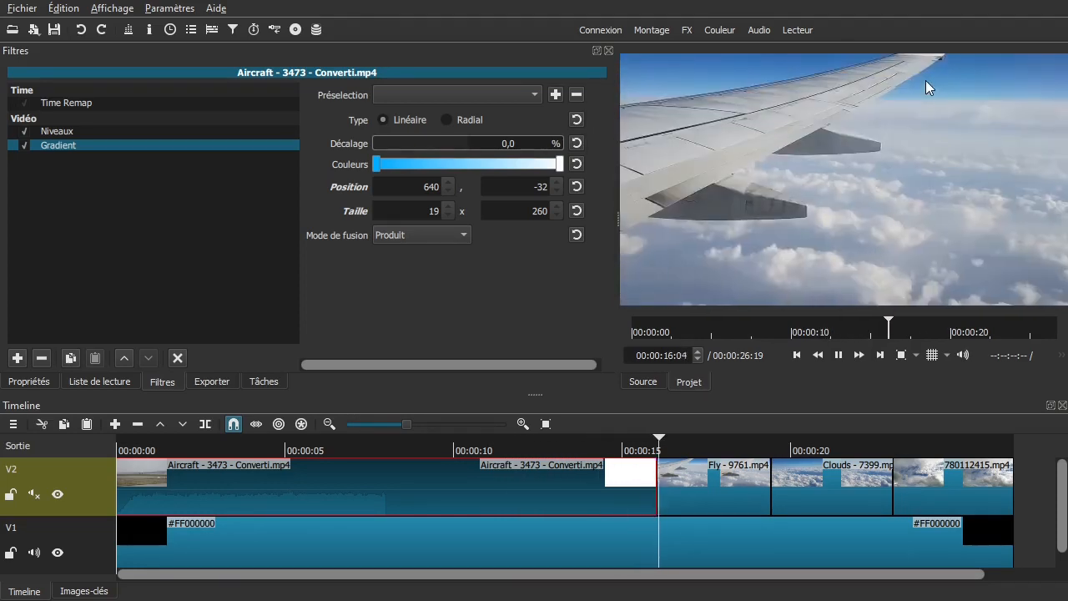
pyautogui.press('space')
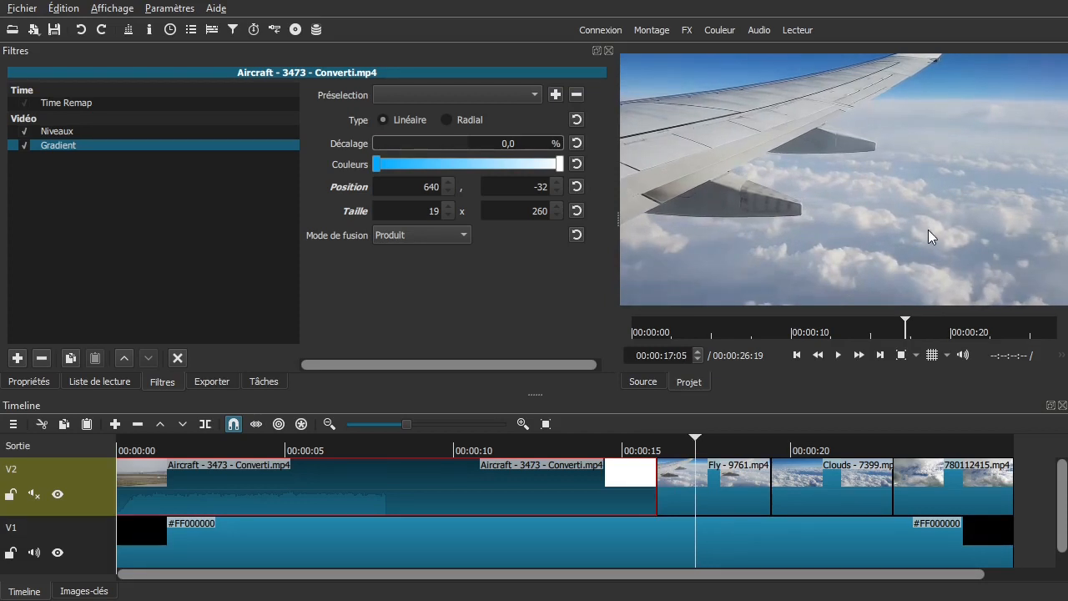
# Return to 00:00:03:28 in the Aircraft clip and show its Niveaux histogram at Haut droite.
pyautogui.moveTo(694, 442); pyautogui.dragTo(249, 446)
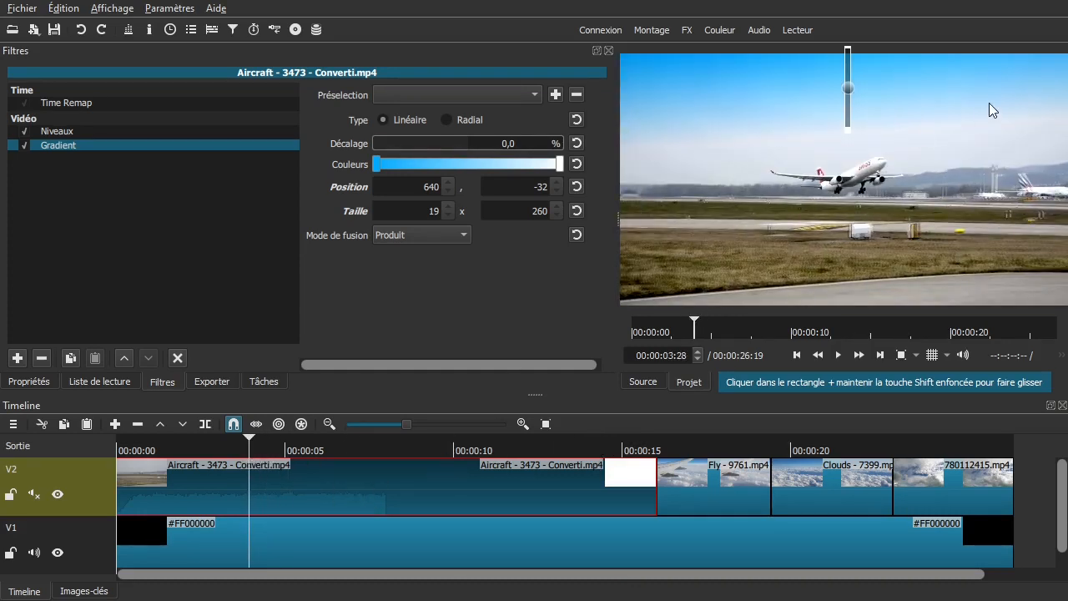
pyautogui.click(124, 134)
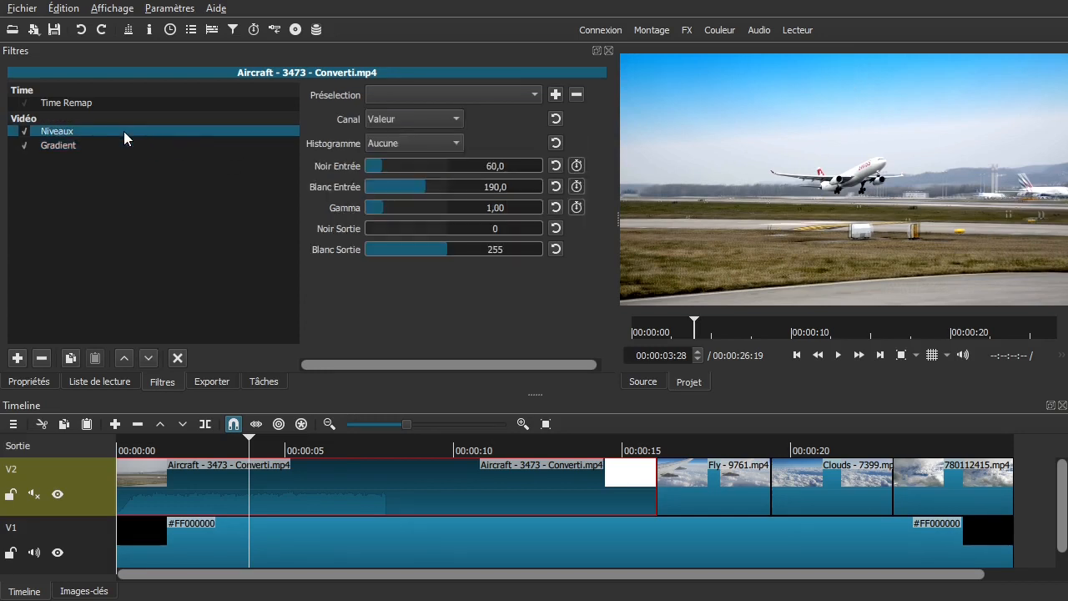
pyautogui.click(419, 142)
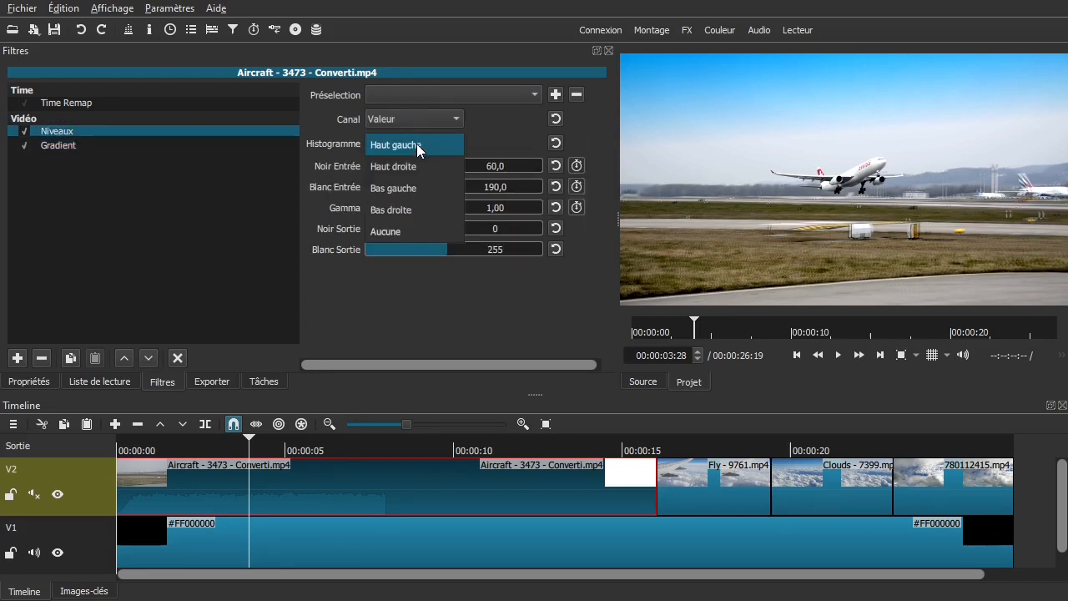
pyautogui.click(408, 167)
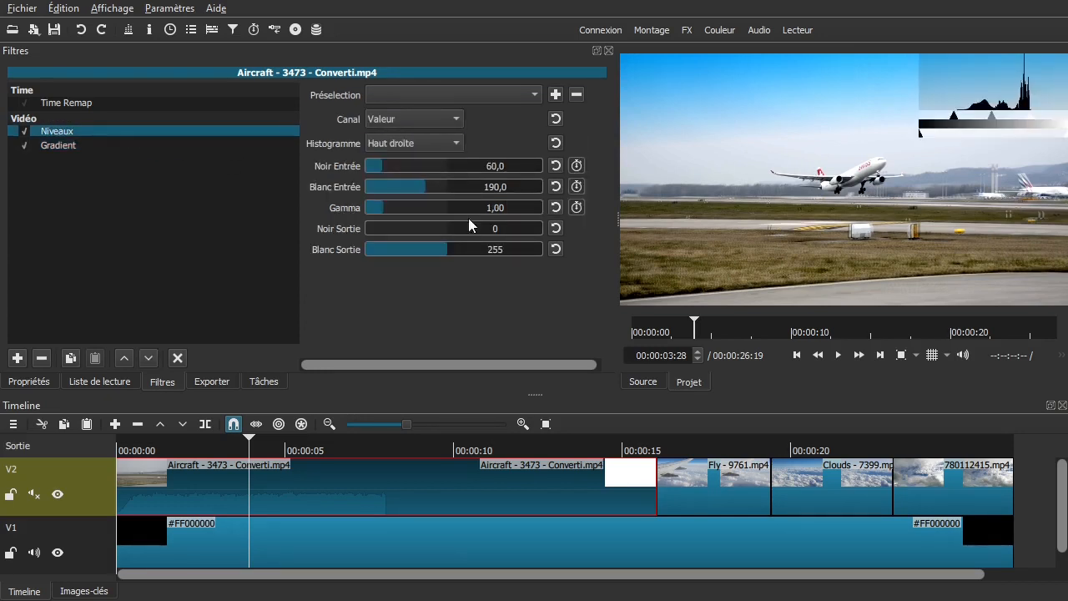
# Set the Niveaux filter's Noir Sortie to 30 and Blanc Sortie to 220, and set the histogram display to Aucune.
pyautogui.moveTo(370, 227); pyautogui.dragTo(373, 228)
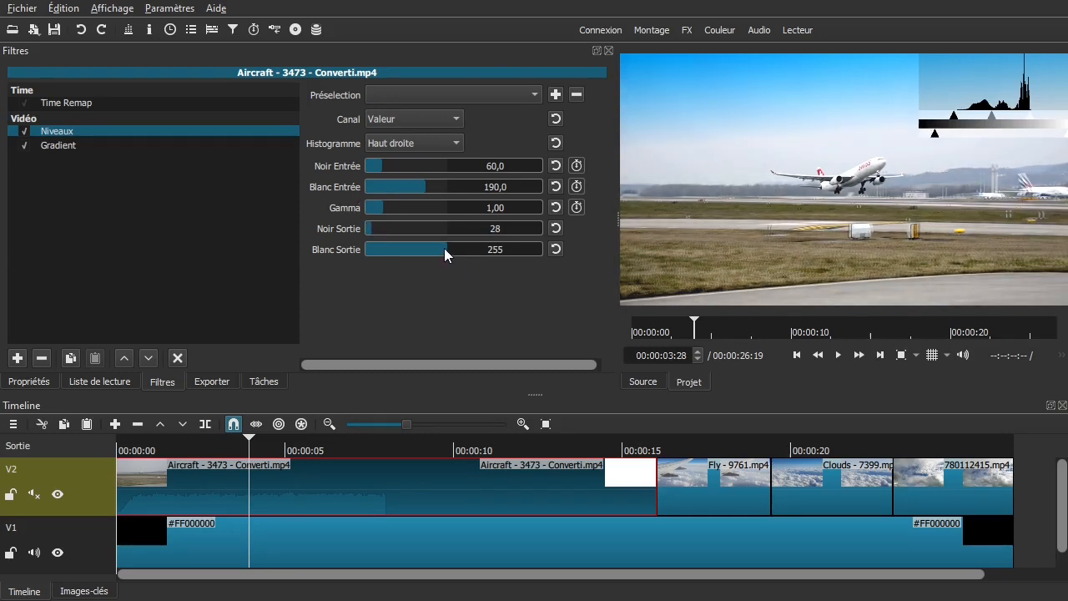
pyautogui.moveTo(443, 248); pyautogui.dragTo(440, 248)
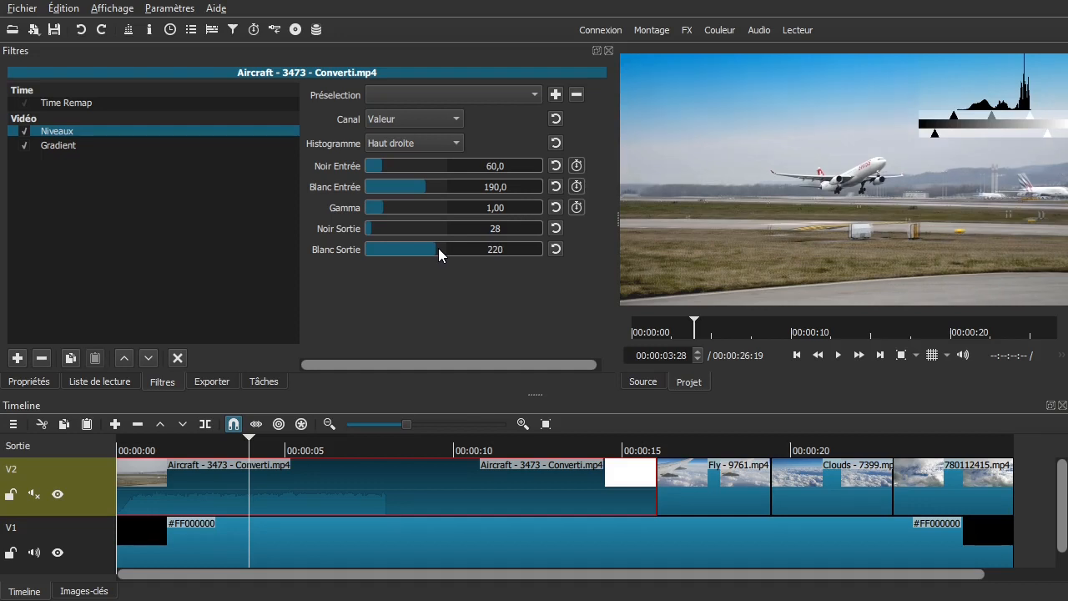
pyautogui.moveTo(369, 227); pyautogui.dragTo(375, 227)
pyautogui.moveTo(437, 246); pyautogui.dragTo(438, 243)
pyautogui.click(447, 142)
pyautogui.click(425, 226)
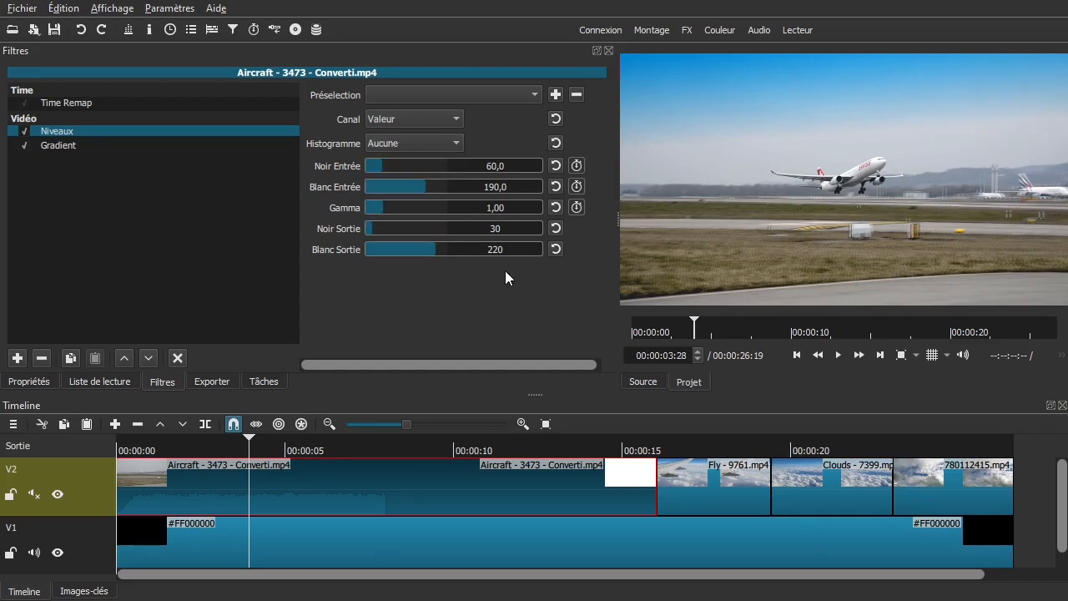
# Play the montage from its start to 00:00:25:16 to check the softened Aircraft levels against the cloud clips.
pyautogui.moveTo(160, 449); pyautogui.dragTo(110, 441)
pyautogui.press('space')
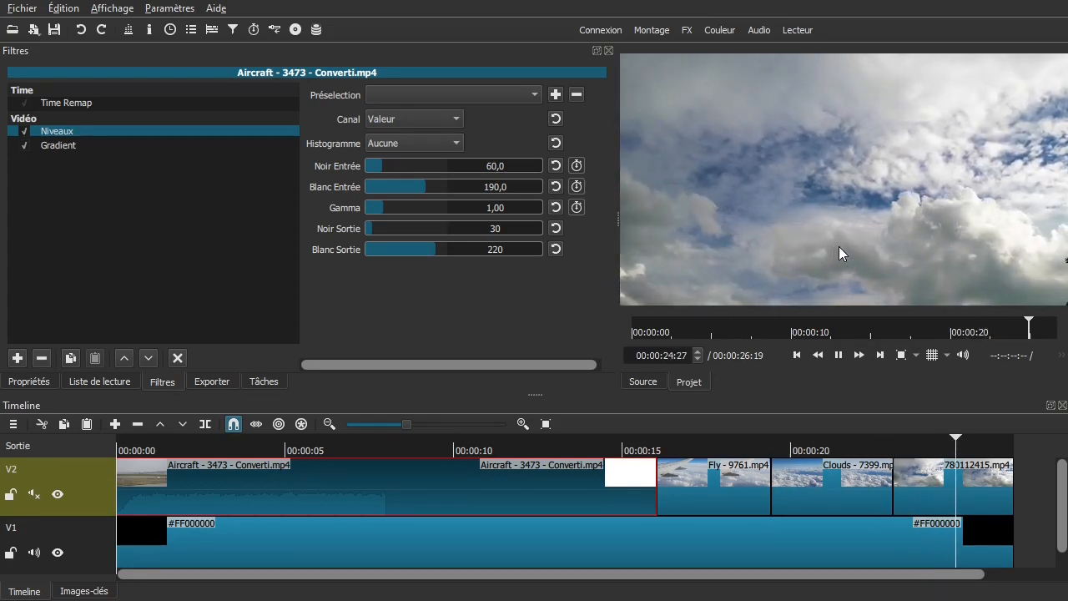
pyautogui.press('space')
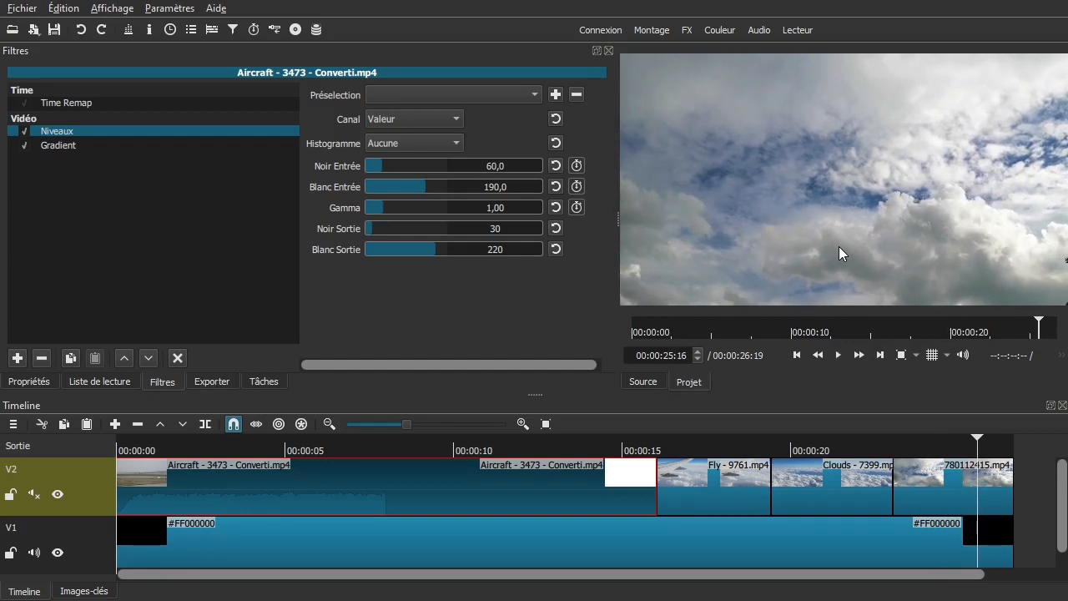
# Delete the 780112415.mp4 clip from V2, split the black V1 clip at 00:00:23:01 and remove its excess end.
pyautogui.click(935, 482)
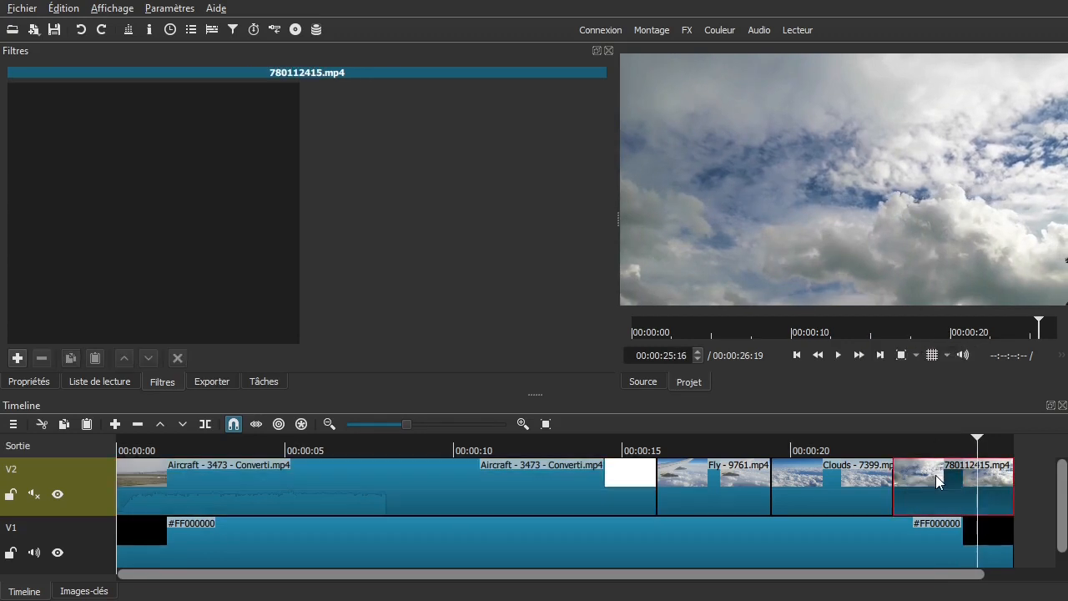
pyautogui.press('Delete')
pyautogui.hotkey('alt', 'Left')
pyautogui.hotkey('alt', 'Left')
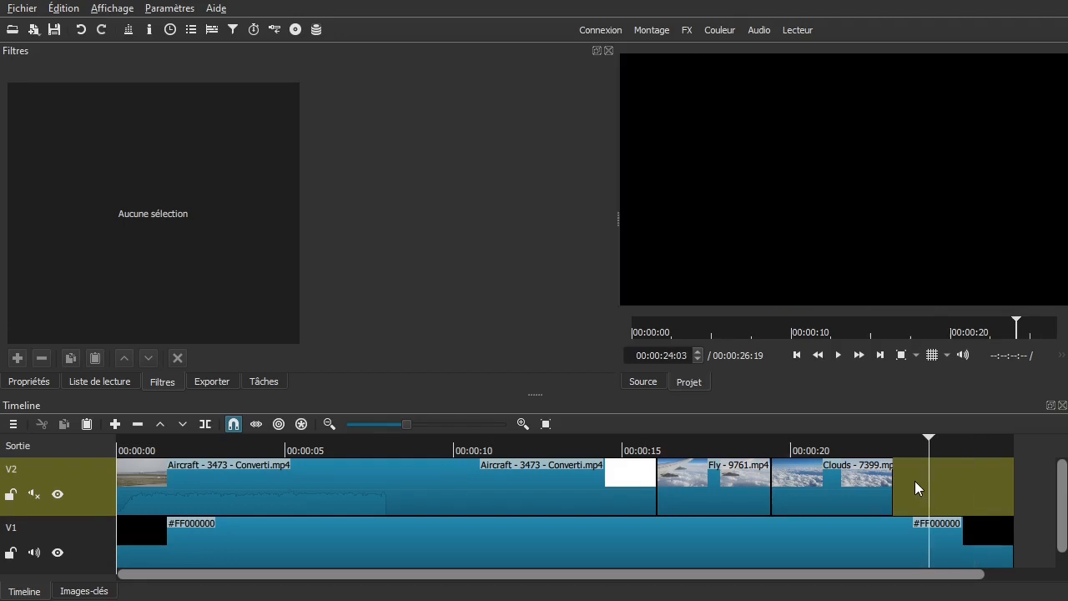
pyautogui.click(925, 558)
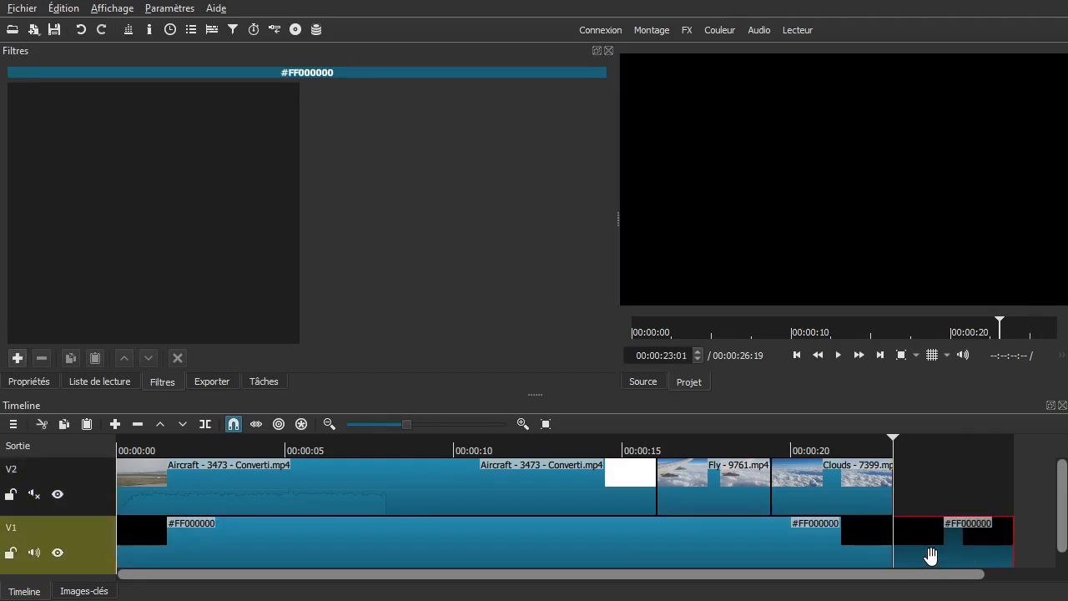
pyautogui.press('Delete')
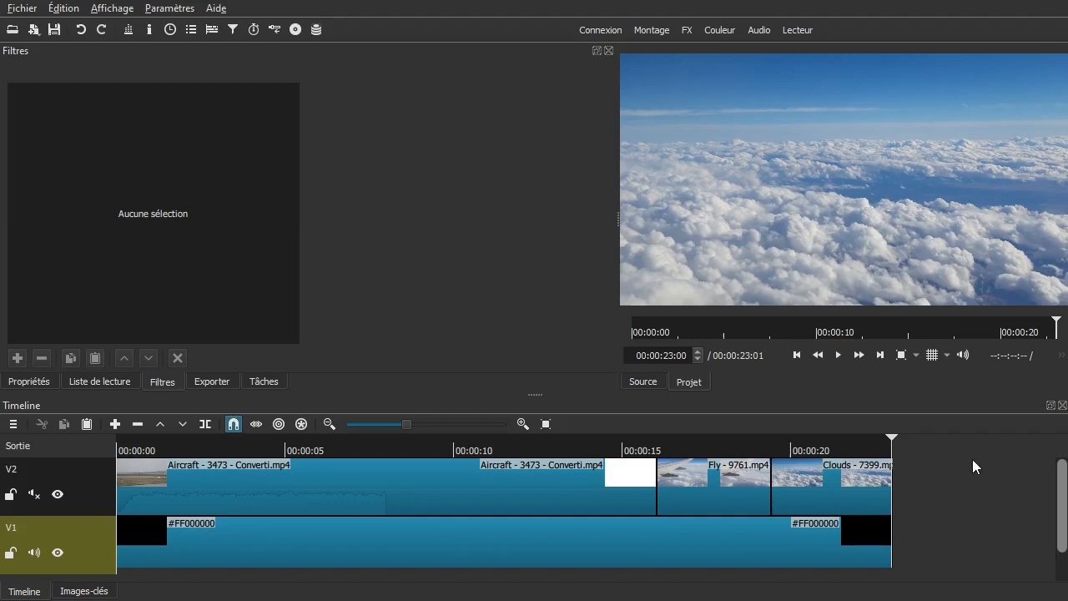
# Return to 00:00:05:08 and select the Aircraft clip on V2 to access its filters.
pyautogui.moveTo(936, 443); pyautogui.dragTo(293, 450)
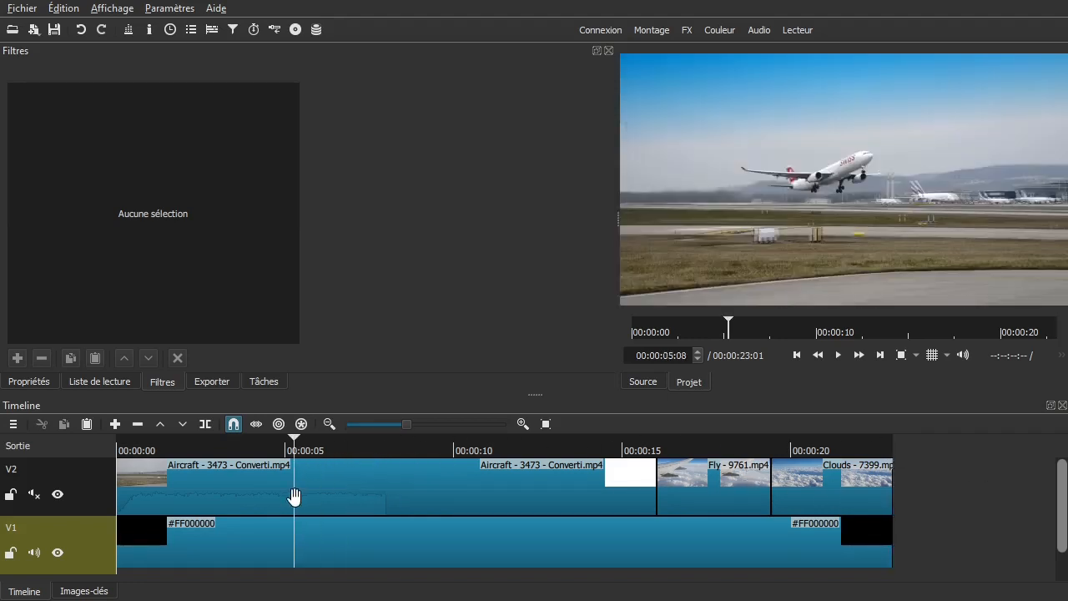
pyautogui.click(575, 491)
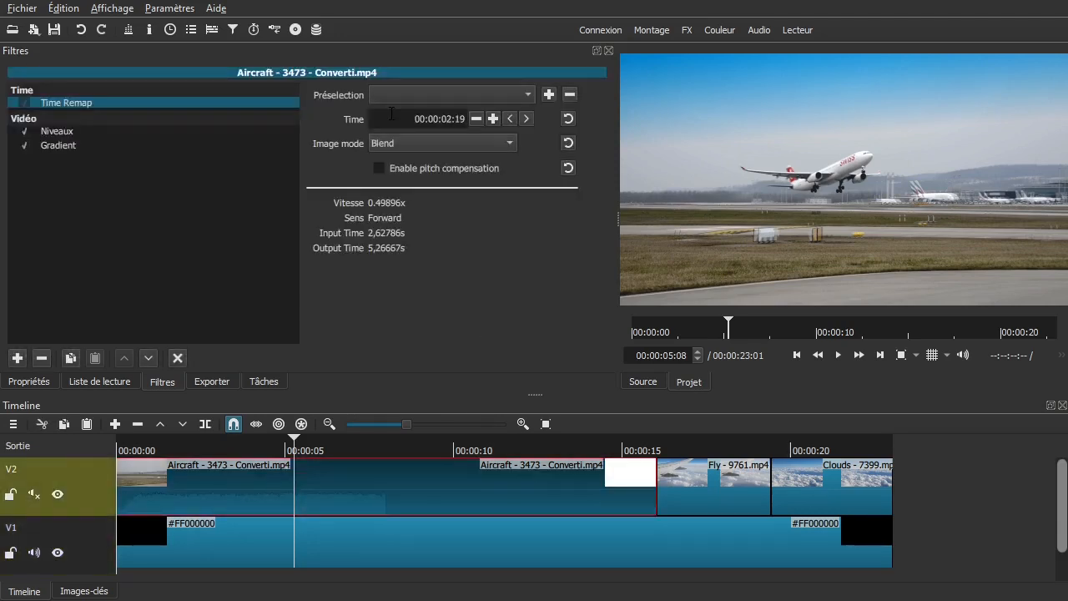